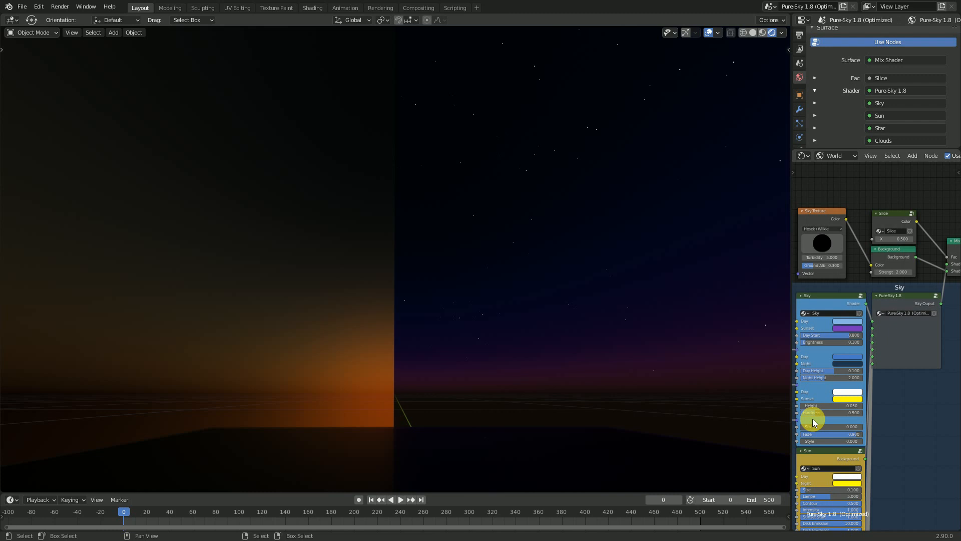
pyautogui.scroll(2, 850, 232)
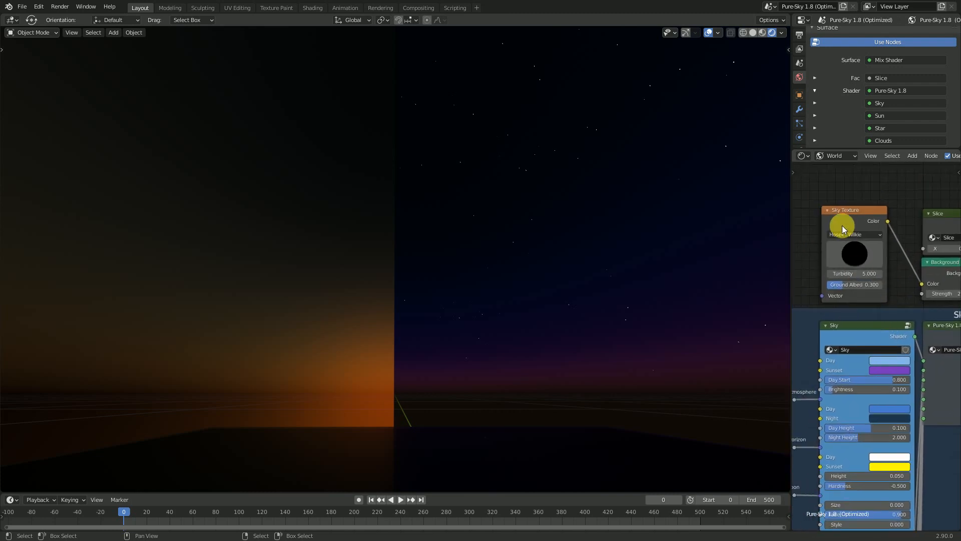
pyautogui.moveTo(896, 281); pyautogui.dragTo(870, 262, button='middle')
pyautogui.scroll(-4, 898, 277)
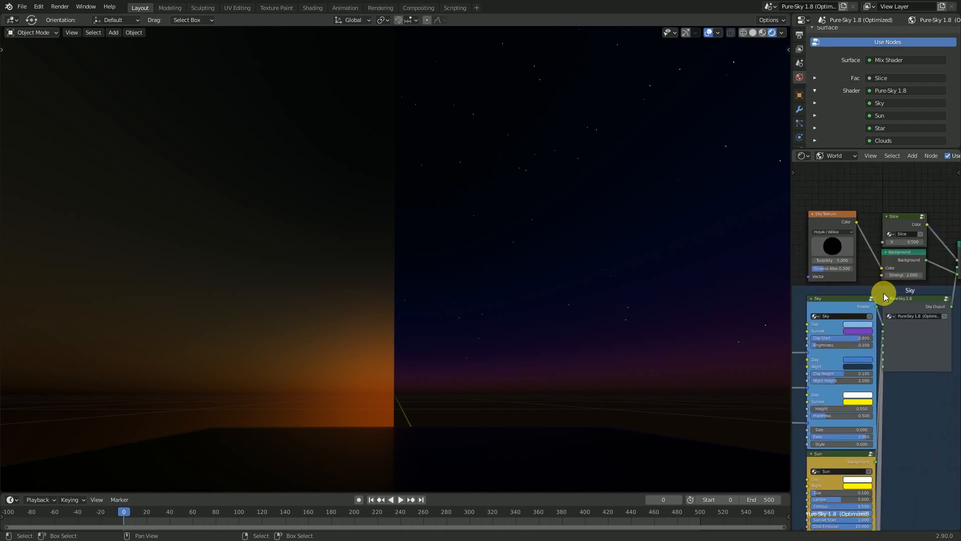
pyautogui.scroll(1, 884, 296)
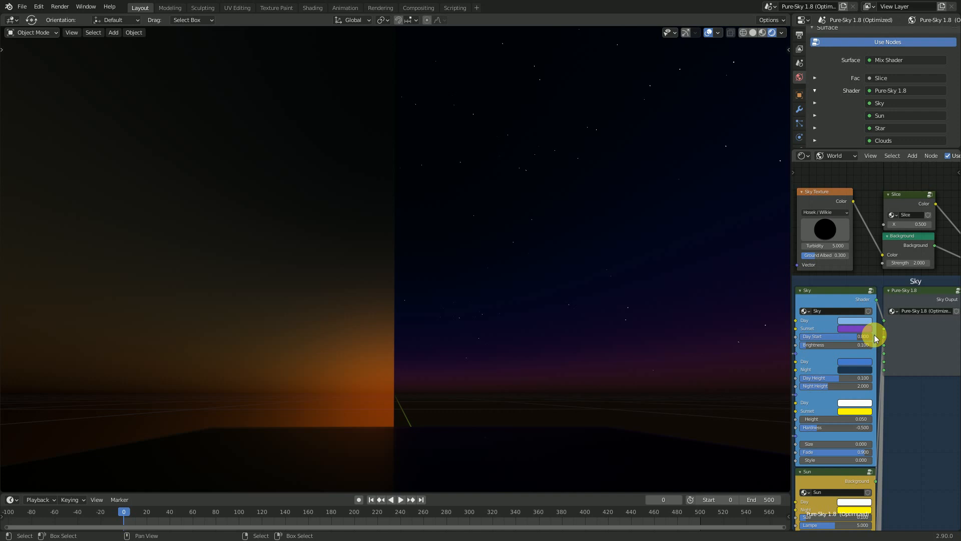
pyautogui.scroll(-2, 878, 304)
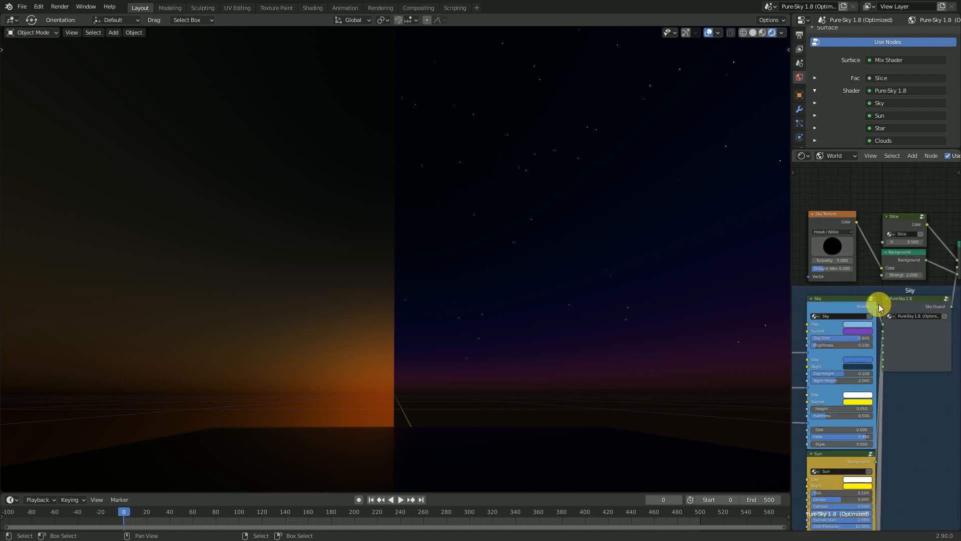
pyautogui.scroll(2, 879, 304)
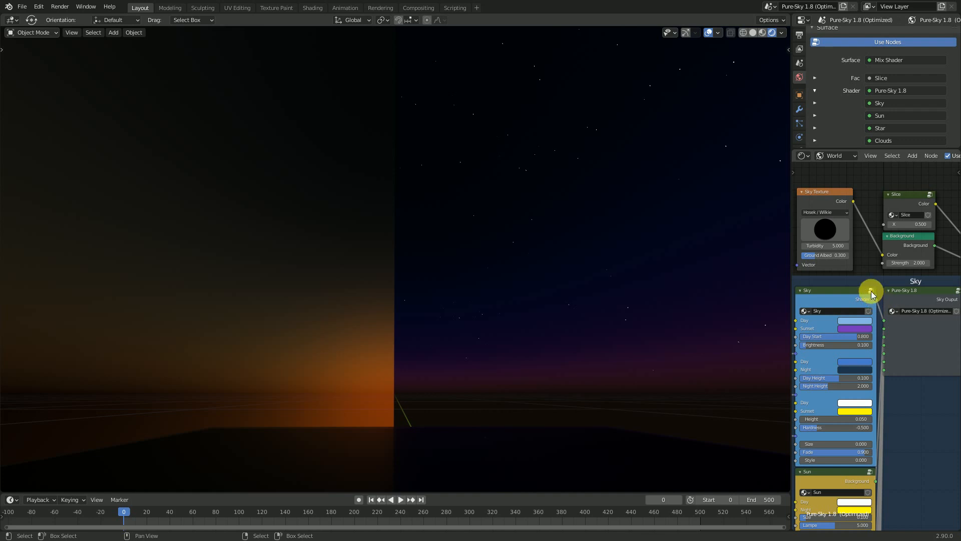
pyautogui.scroll(-1, 870, 278)
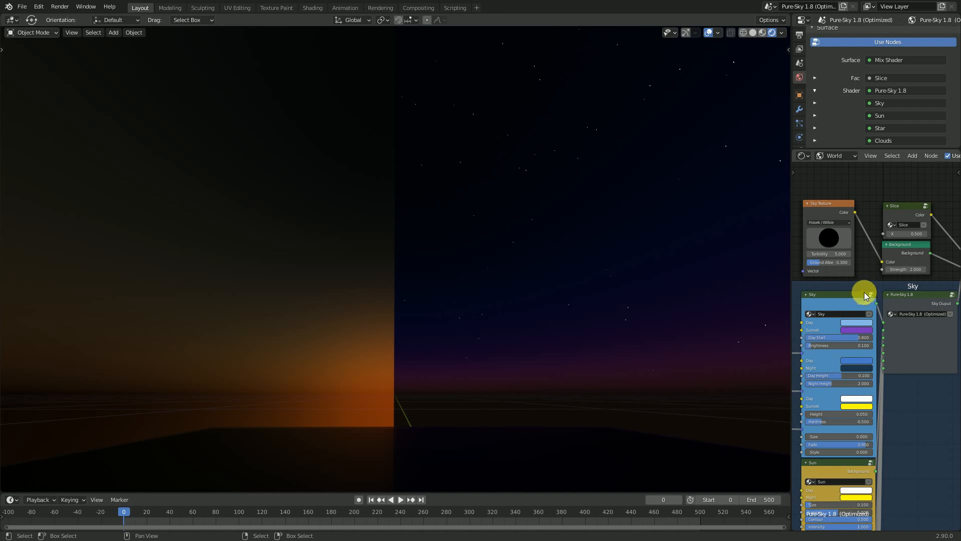
pyautogui.scroll(-1, 866, 293)
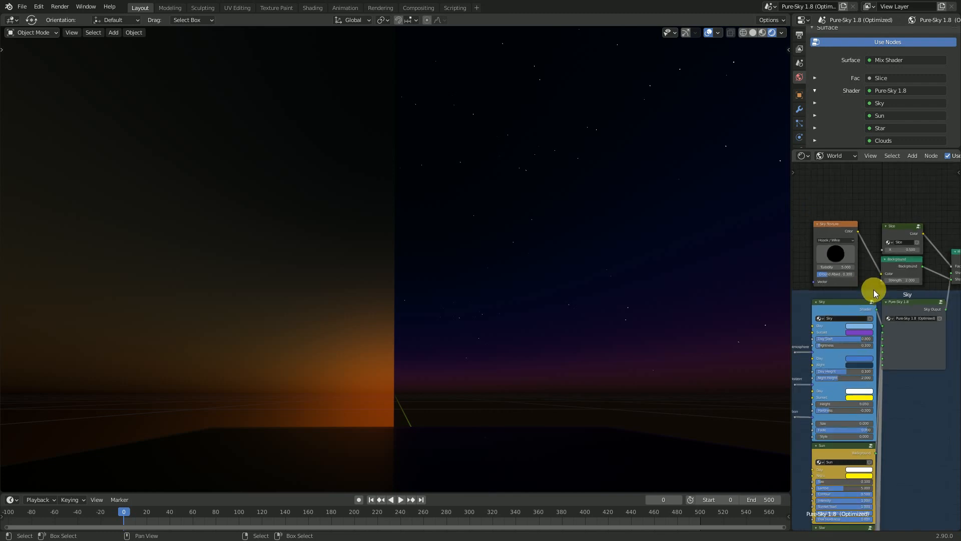
# Inspect the world node setup in a full-screen node editor, focusing on the Sky Texture and Background nodes, and restore the layout.
pyautogui.hotkey('ctrl', 'alt', 'space')
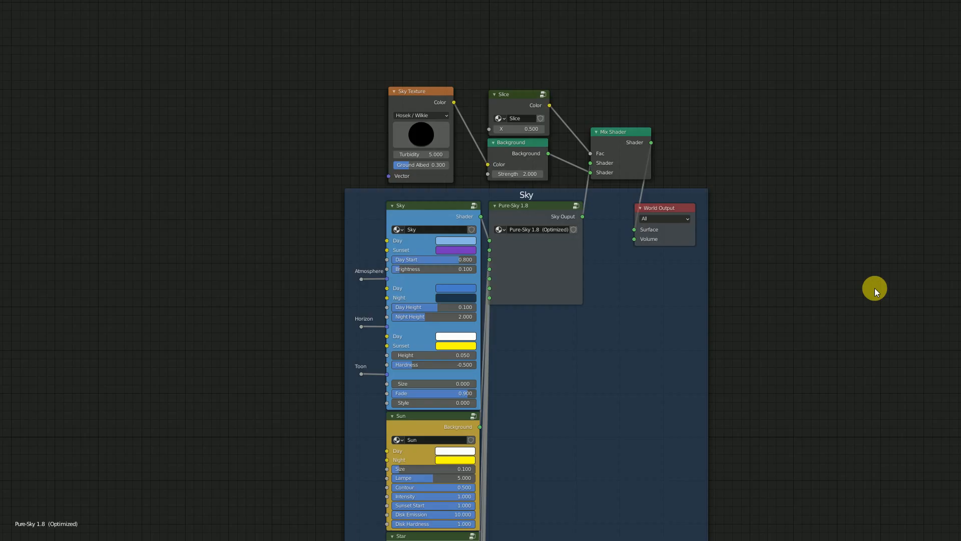
pyautogui.scroll(1, 511, 185)
pyautogui.moveTo(513, 185); pyautogui.dragTo(518, 242, button='middle')
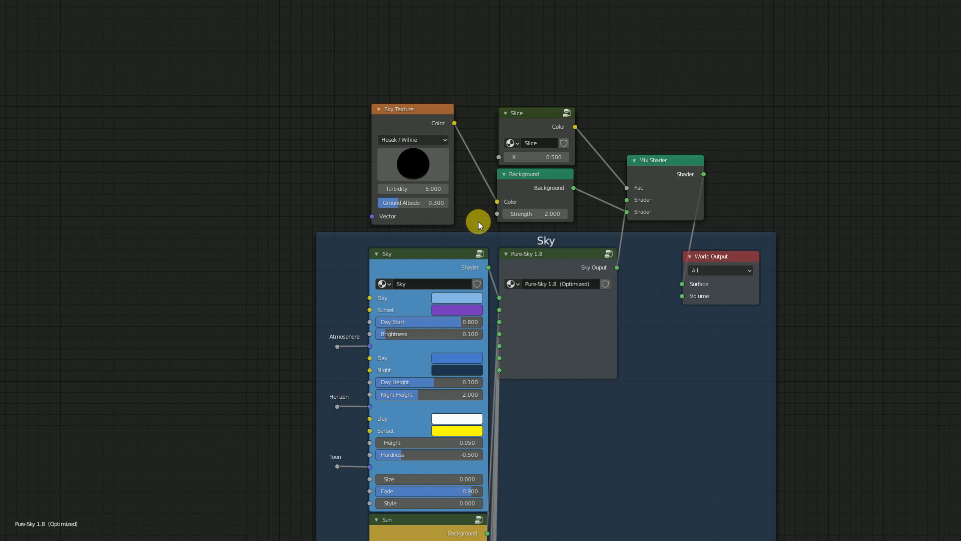
pyautogui.scroll(1, 479, 221)
pyautogui.click(413, 104)
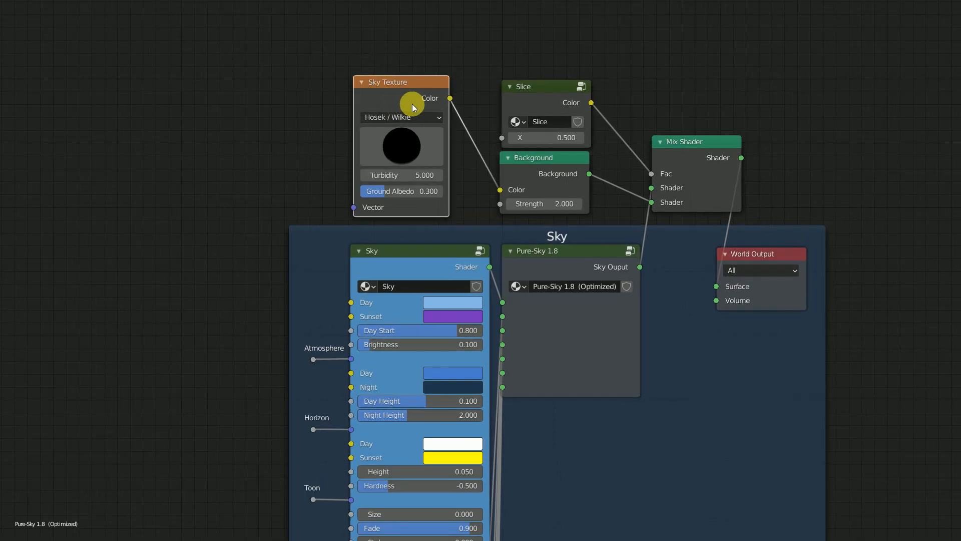
pyautogui.click(536, 182)
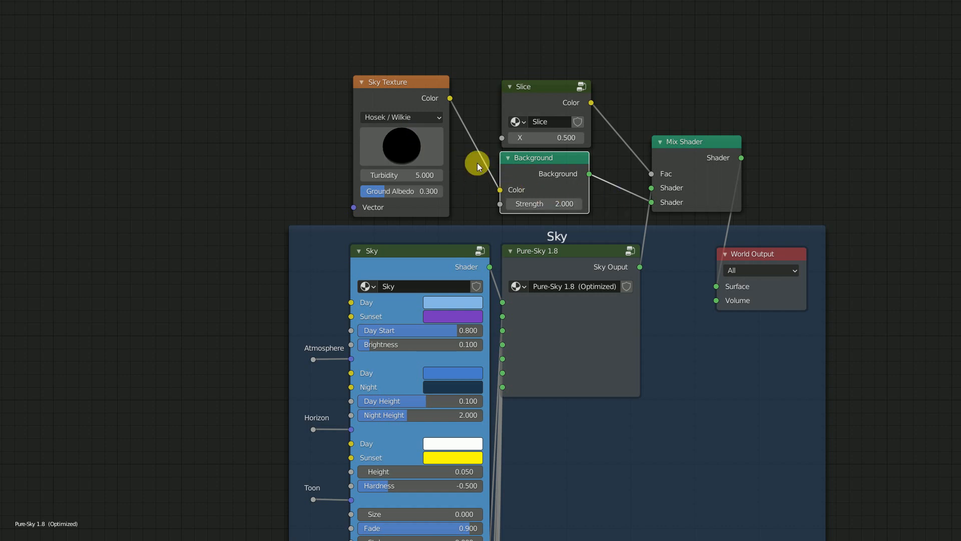
pyautogui.click(414, 117)
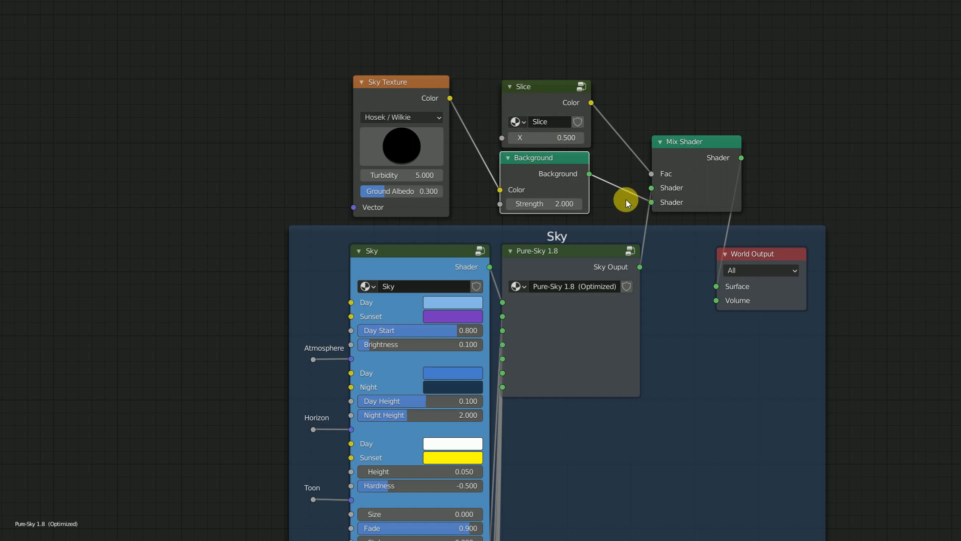
pyautogui.hotkey('ctrl', 'alt', 'space')
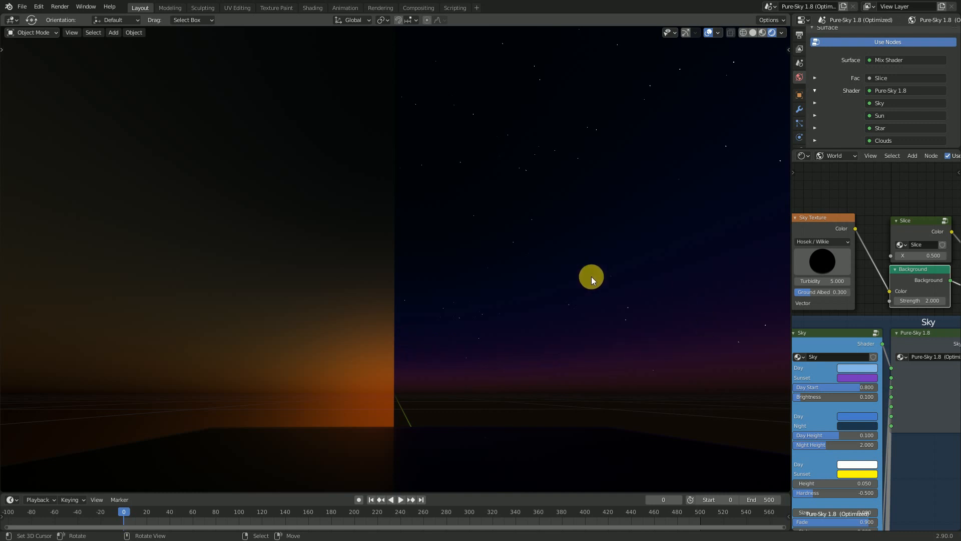
# Play the day-night animation in a full-screen viewport to compare both skies, restore the layout and return to frame 0.
pyautogui.hotkey('ctrl', 'alt', 'space')
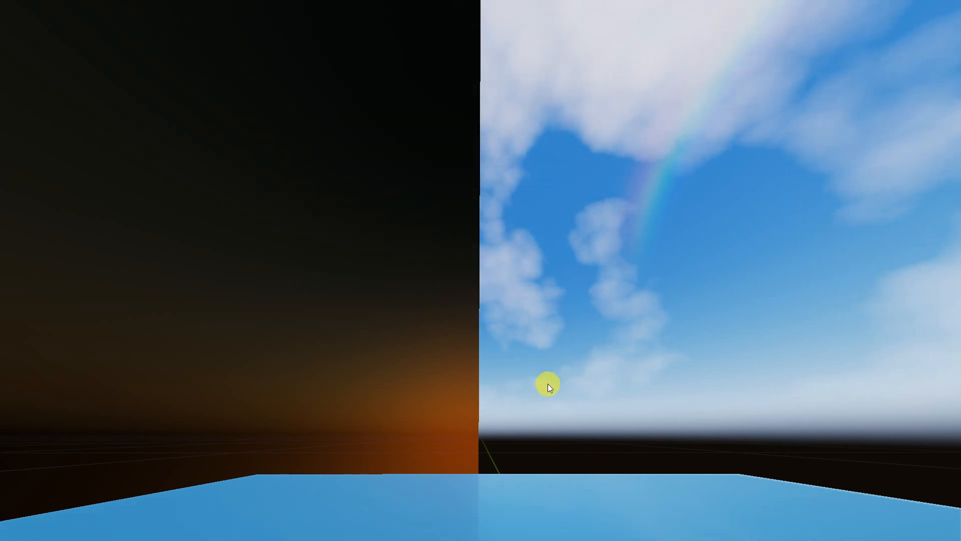
pyautogui.moveTo(554, 384)
pyautogui.mouseDown(button='middle')
pyautogui.moveTo(701, 408)
pyautogui.moveTo(542, 388)
pyautogui.mouseUp(button='middle')
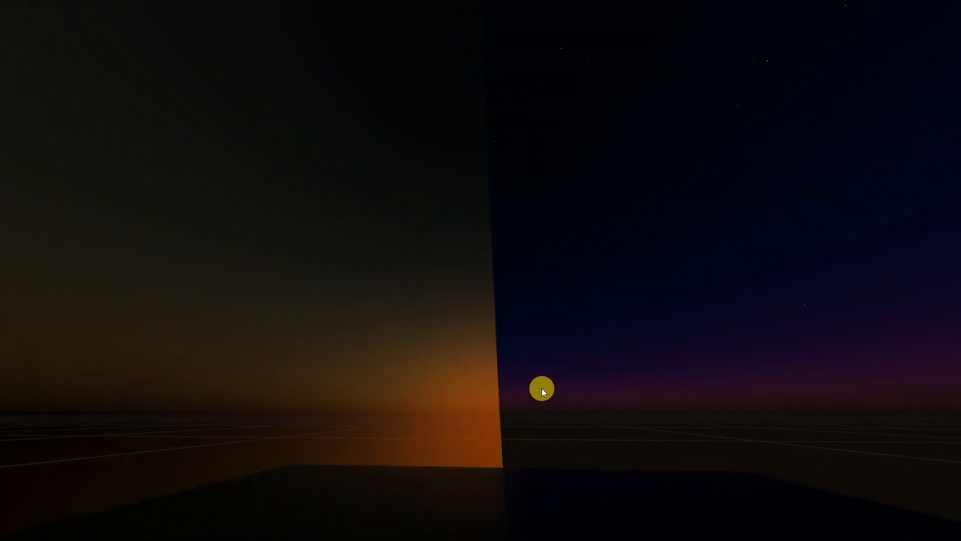
pyautogui.hotkey('ctrl', 'alt', 'space')
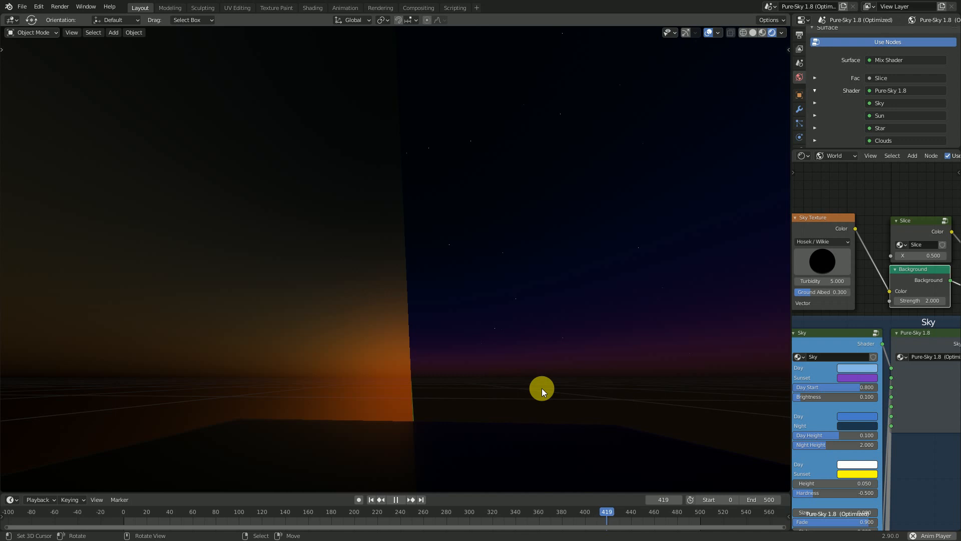
pyautogui.click(372, 499)
# Replay part of the sky animation in the regular viewport and stop it back at frame 0.
pyautogui.moveTo(502, 326); pyautogui.dragTo(506, 339, button='middle')
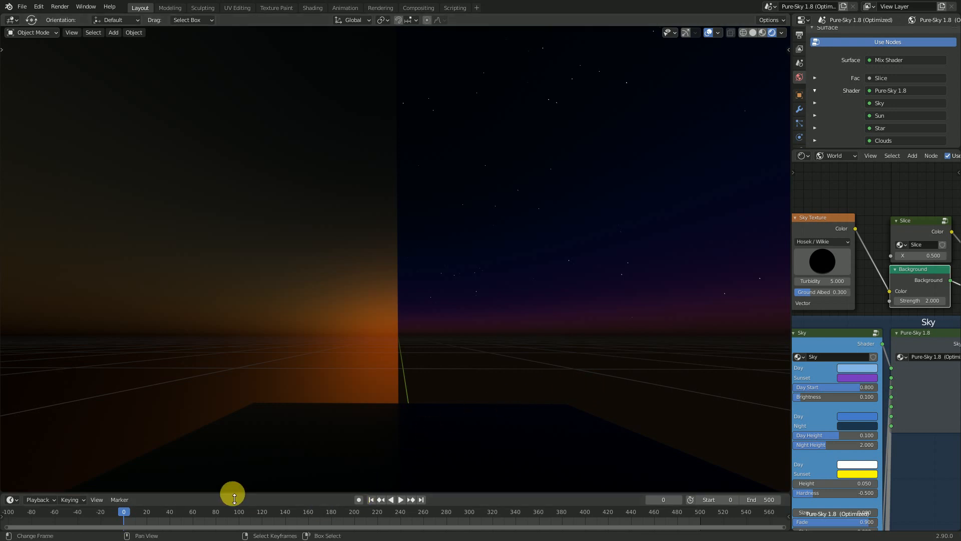
pyautogui.press('space')
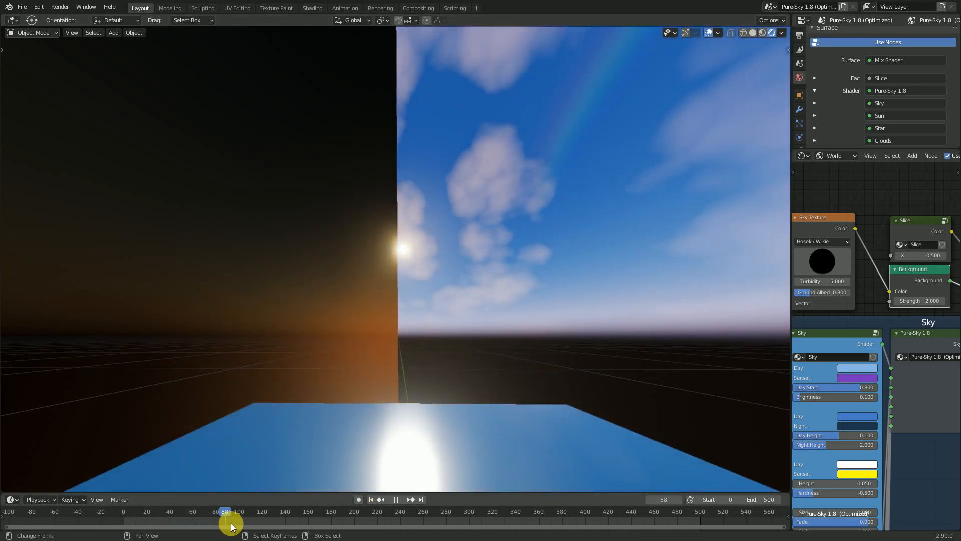
pyautogui.press('Escape')
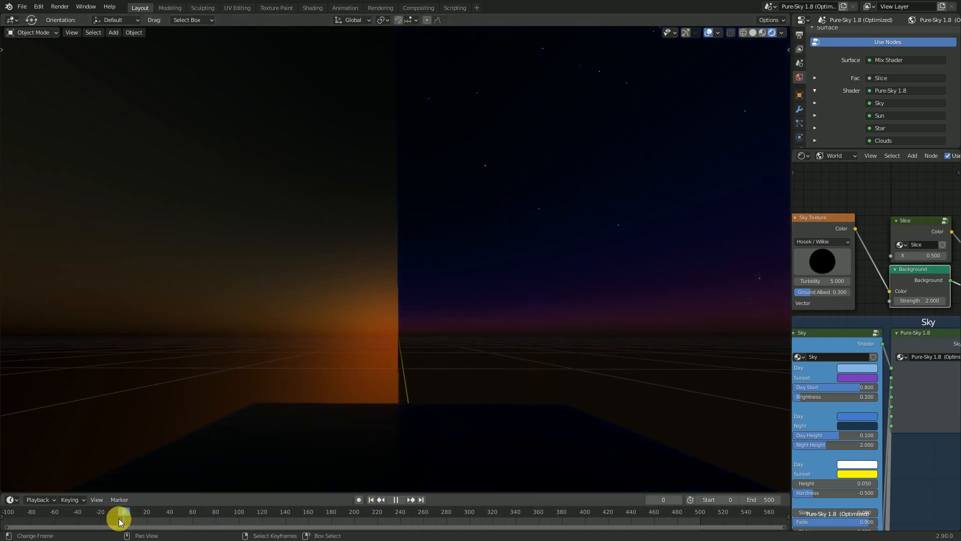
# Try the Preetham sky type on the Sky Texture node.
pyautogui.scroll(-1, 831, 266)
pyautogui.moveTo(850, 260); pyautogui.dragTo(911, 263, button='middle')
pyautogui.scroll(3, 894, 277)
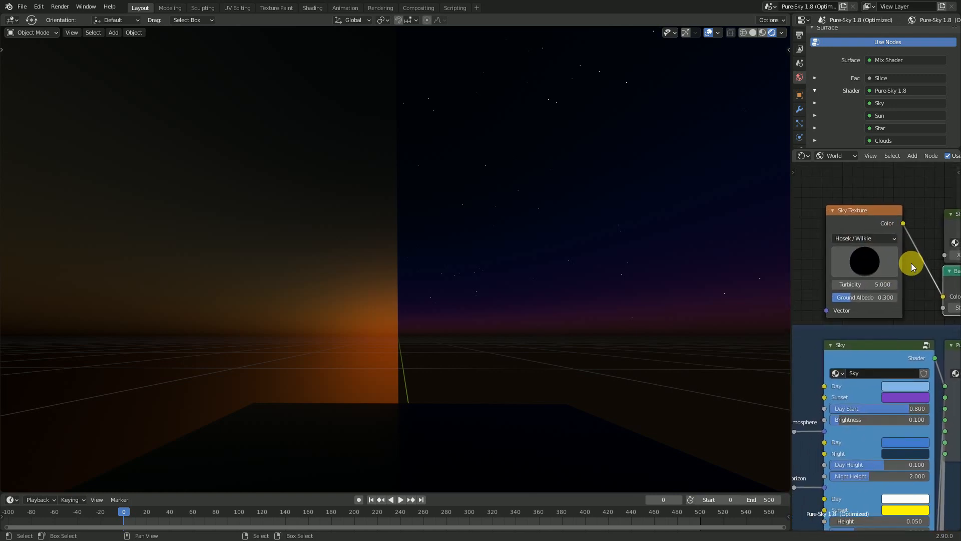
pyautogui.click(862, 240)
pyautogui.click(863, 263)
pyautogui.click(869, 240)
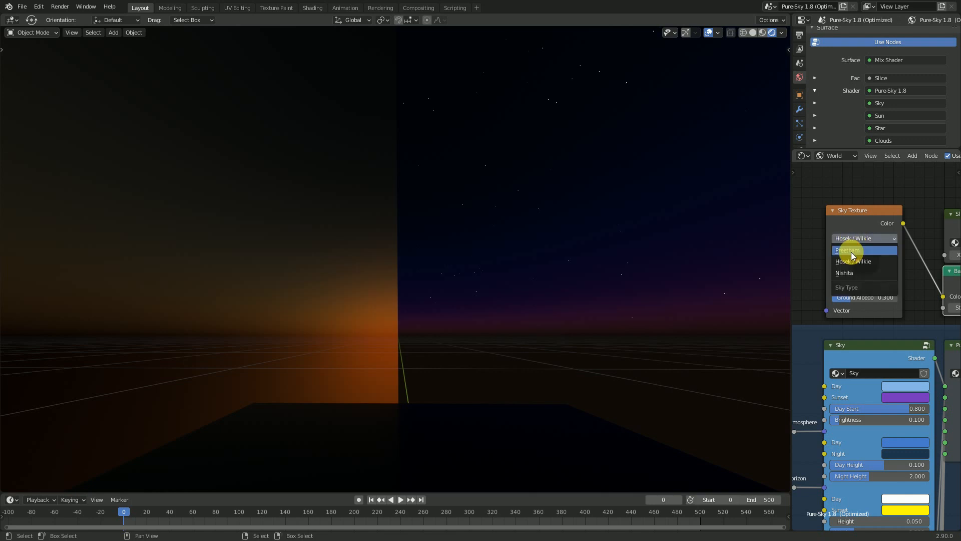
pyautogui.click(851, 252)
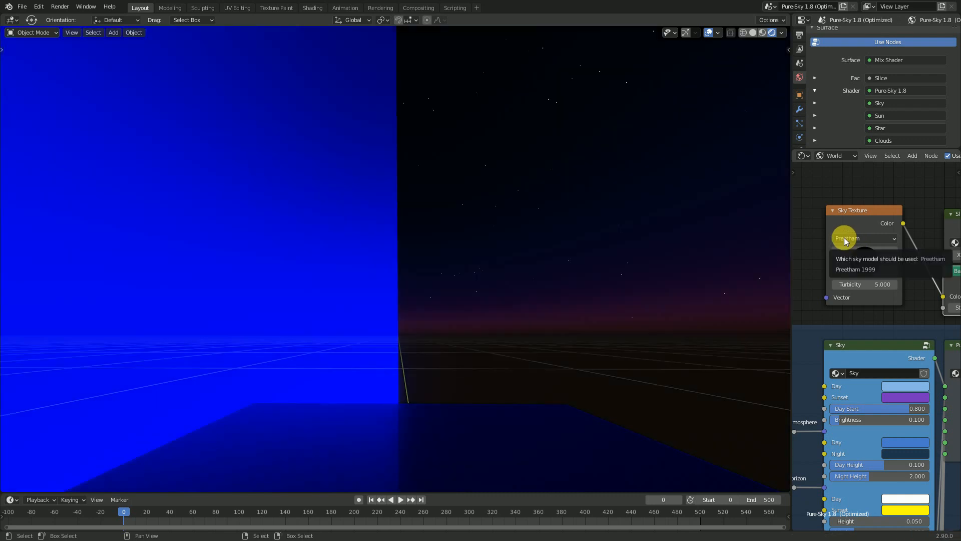
# Try the Nishita sky type on the Sky Texture node and switch back to Hosek / Wilkie.
pyautogui.click(844, 237)
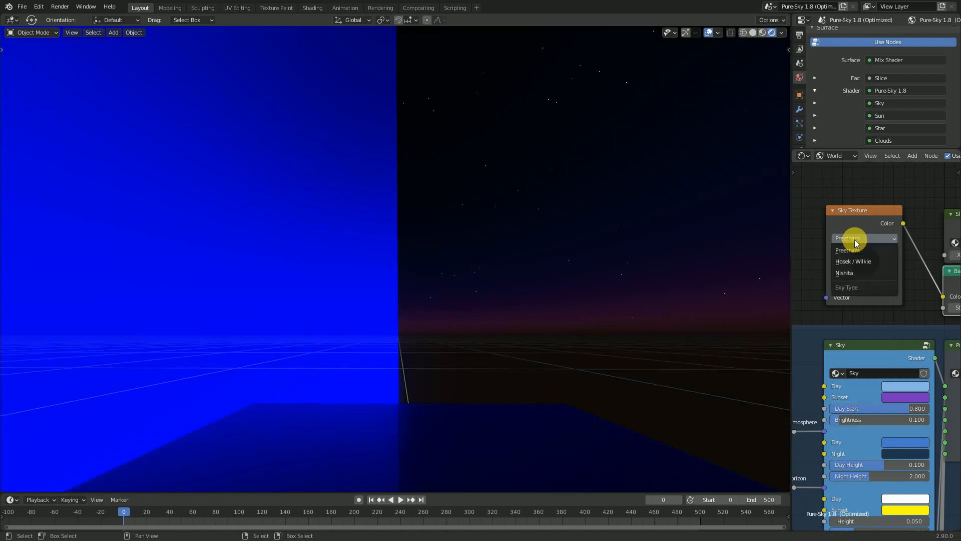
pyautogui.click(856, 272)
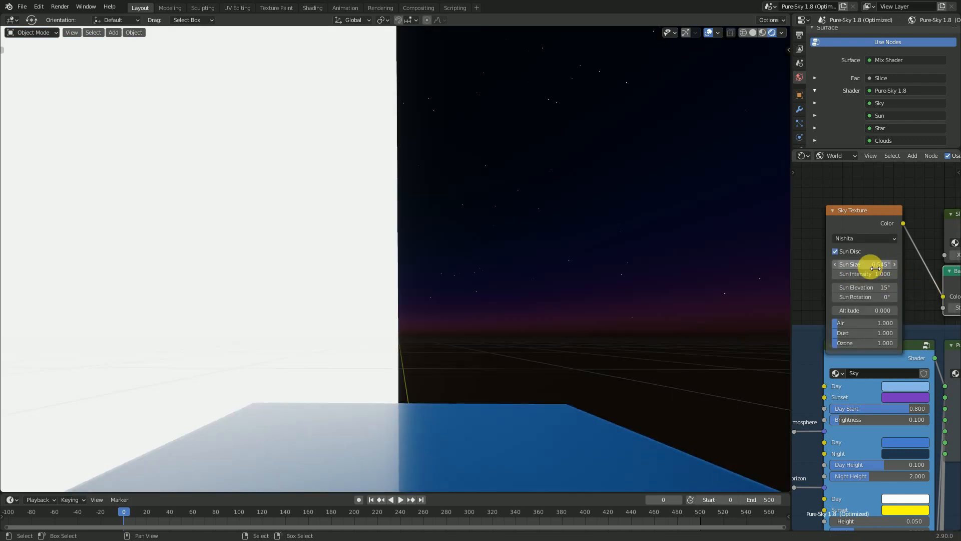
pyautogui.click(856, 240)
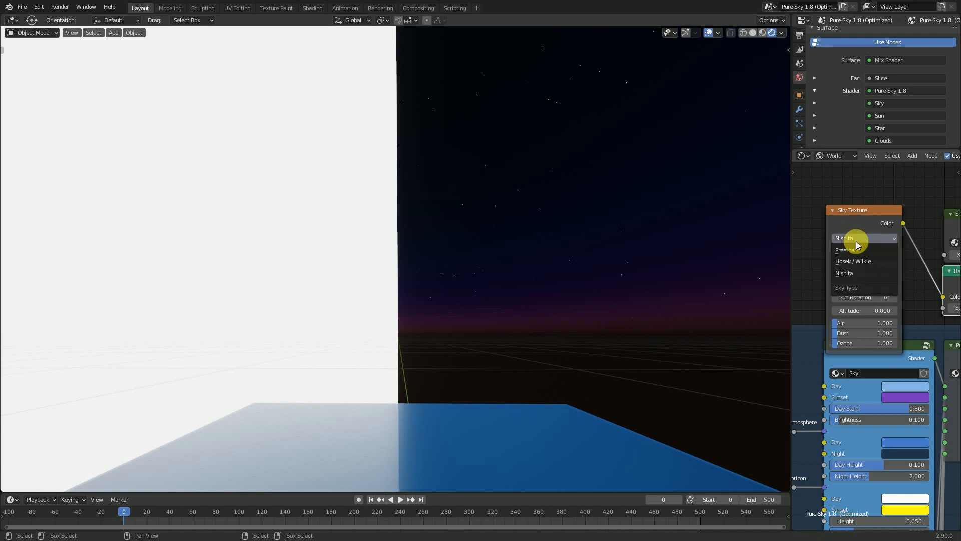
pyautogui.click(866, 262)
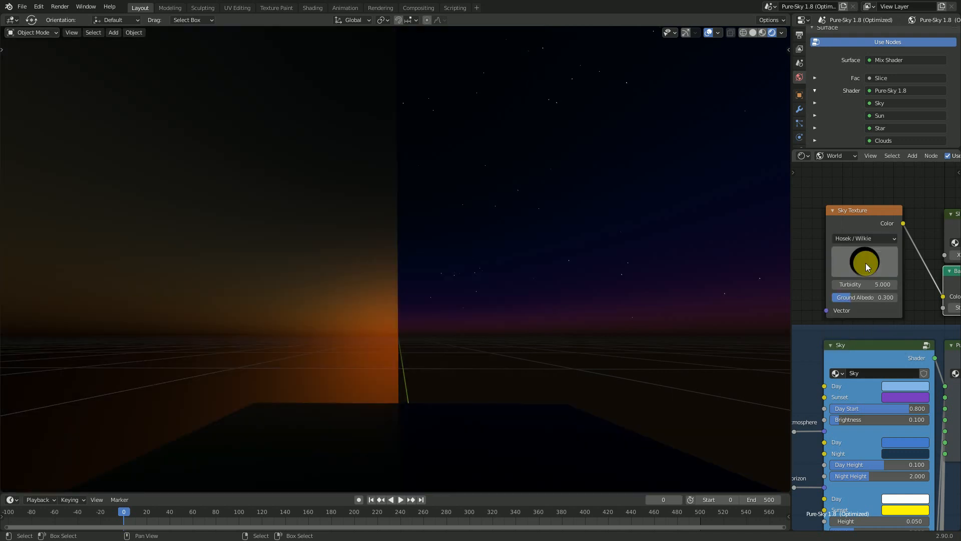
# Rotate the Sky Texture node's sun direction to produce a bright daytime sky and check it in the viewport.
pyautogui.moveTo(866, 256)
pyautogui.mouseDown()
pyautogui.moveTo(868, 167)
pyautogui.moveTo(866, 259)
pyautogui.mouseUp()
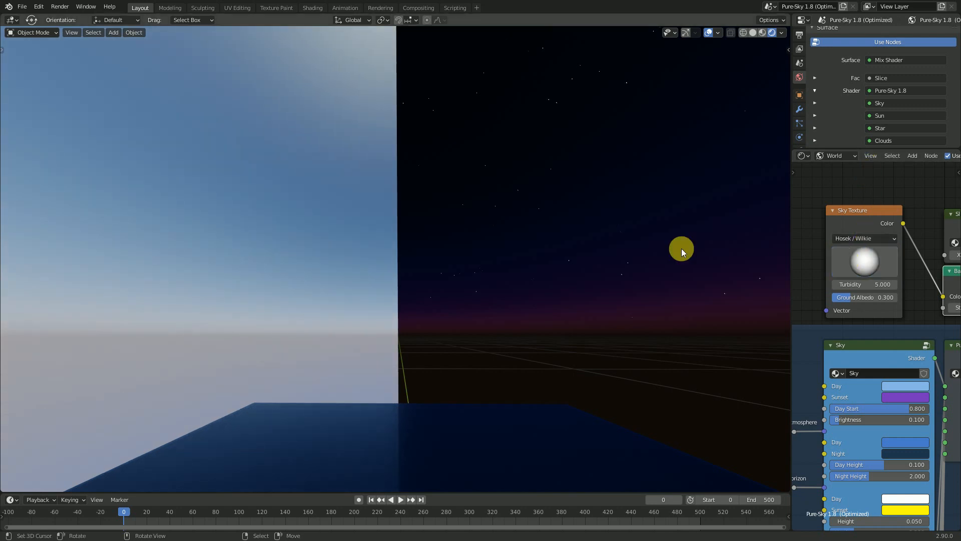
pyautogui.moveTo(491, 199)
pyautogui.mouseDown(button='middle')
pyautogui.moveTo(553, 202)
pyautogui.moveTo(485, 209)
pyautogui.moveTo(493, 216)
pyautogui.mouseUp(button='middle')
pyautogui.moveTo(463, 301); pyautogui.dragTo(485, 315, button='middle')
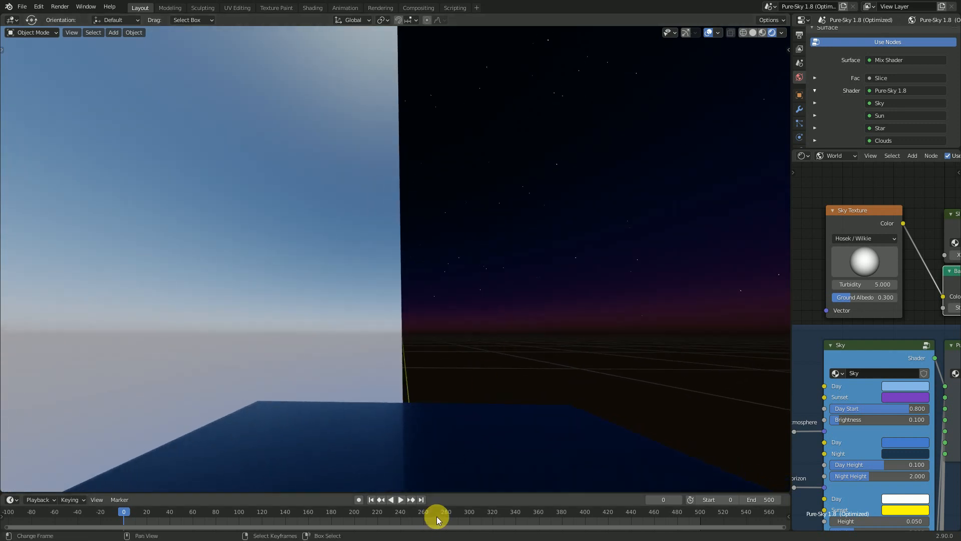
# Move the timeline to frame 197 and view the Hosek / Wilkie half of the sky.
pyautogui.moveTo(187, 520); pyautogui.dragTo(351, 527)
pyautogui.moveTo(551, 271); pyautogui.dragTo(485, 296, button='middle')
pyautogui.moveTo(488, 304); pyautogui.dragTo(430, 333, button='middle')
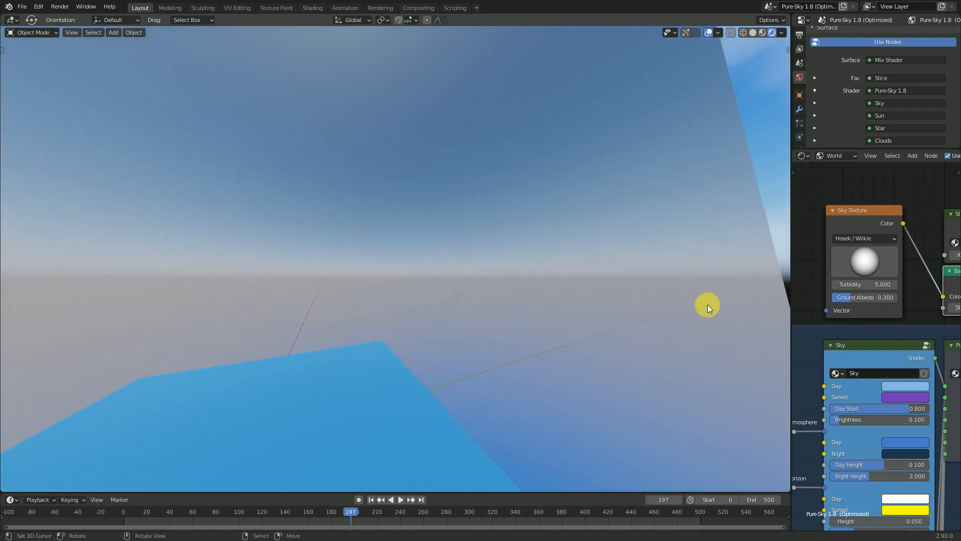
# Set the Sky Texture's turbidity to 2.2 and try out its Ground Albedo value, checking the sky in the viewport.
pyautogui.moveTo(861, 285)
pyautogui.mouseDown()
pyautogui.moveTo(926, 284)
pyautogui.moveTo(851, 285)
pyautogui.mouseUp()
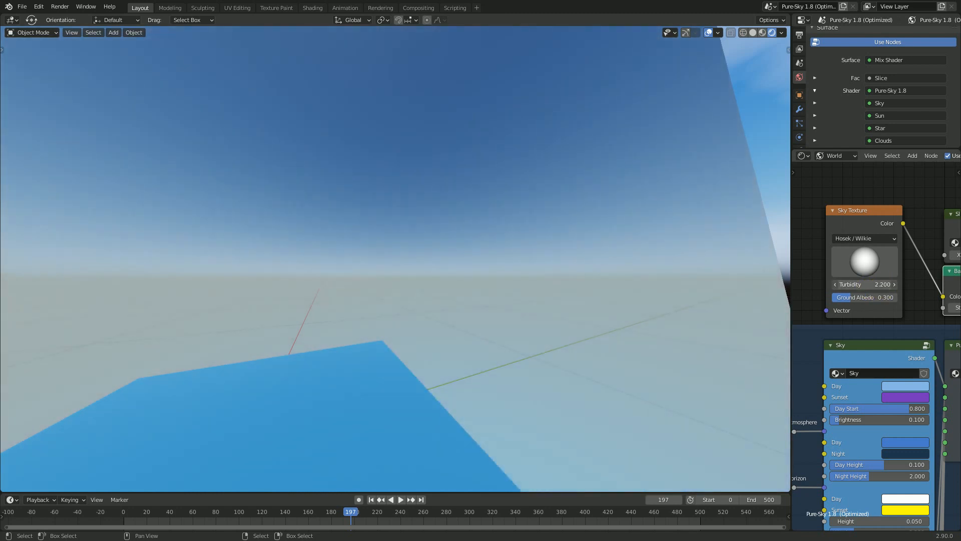
pyautogui.moveTo(360, 191); pyautogui.dragTo(412, 172, button='middle')
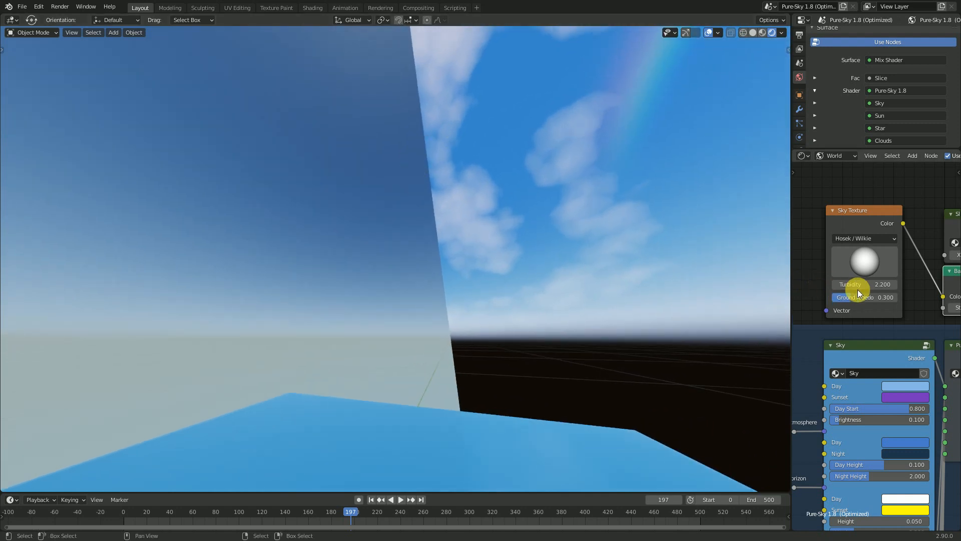
pyautogui.moveTo(873, 300); pyautogui.dragTo(851, 300)
pyautogui.moveTo(377, 215); pyautogui.dragTo(446, 267, button='middle')
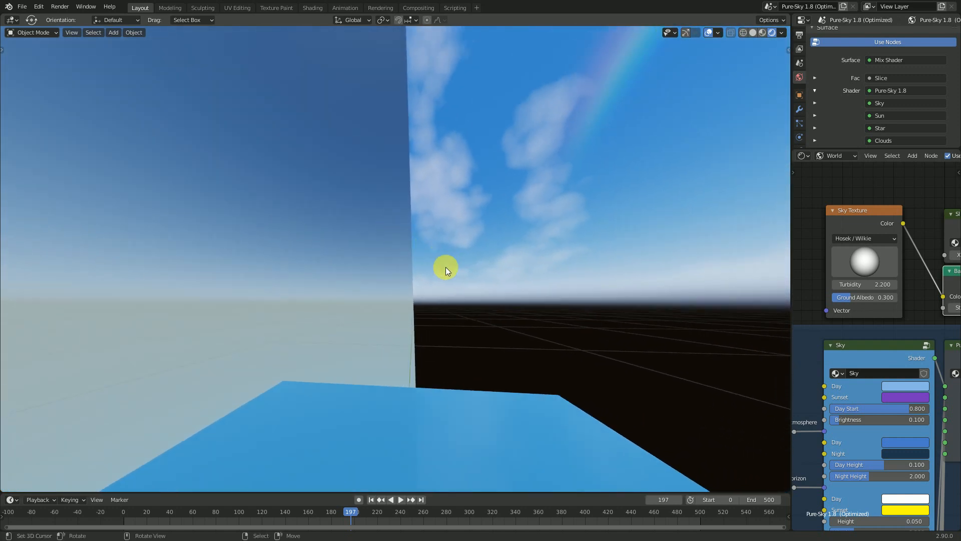
# Try out the strength value of the Background node fed by the Sky Texture.
pyautogui.scroll(-2, 926, 306)
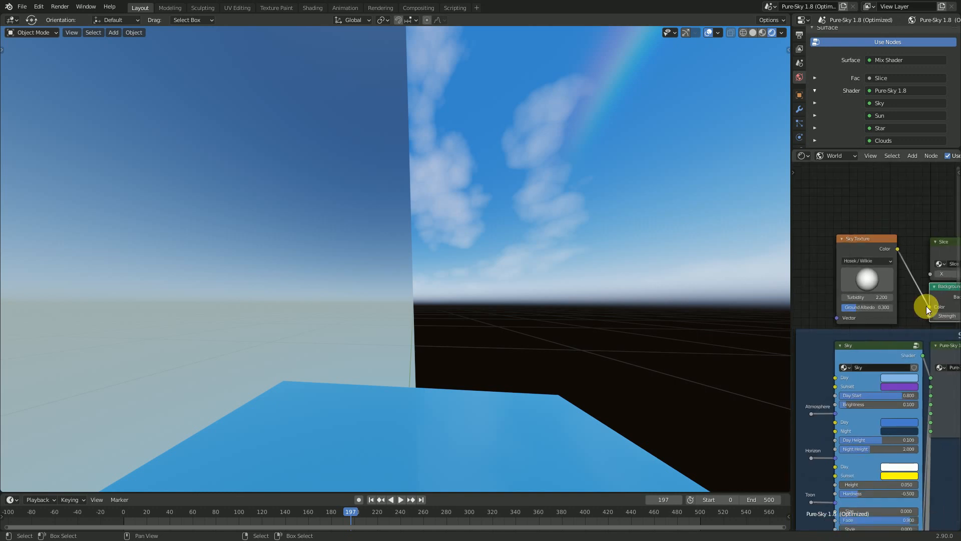
pyautogui.moveTo(926, 306); pyautogui.dragTo(864, 314, button='middle')
pyautogui.moveTo(885, 319)
pyautogui.mouseDown()
pyautogui.moveTo(874, 319)
pyautogui.moveTo(886, 319)
pyautogui.mouseUp()
# Change the Sky Texture node's sky type to Preetham.
pyautogui.moveTo(822, 311); pyautogui.dragTo(925, 345, button='middle')
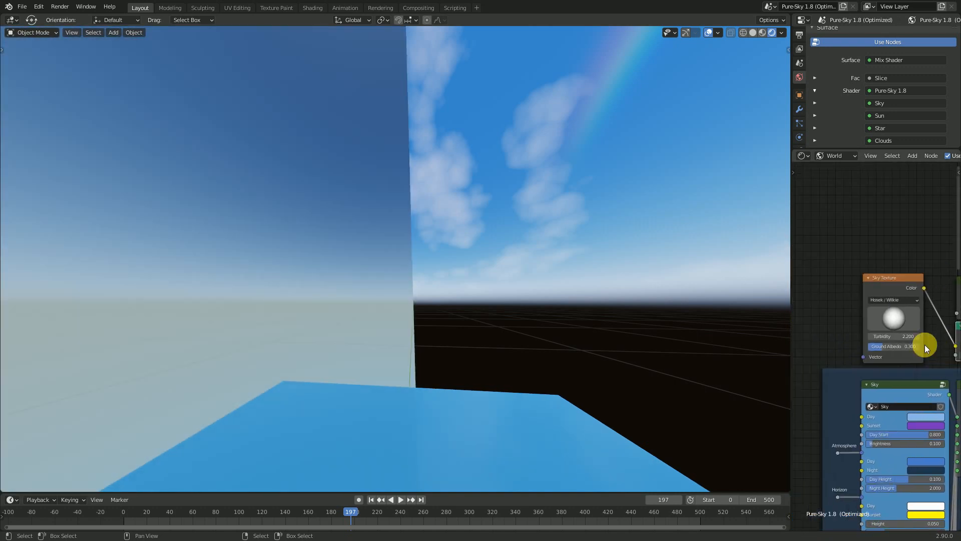
pyautogui.scroll(4, 923, 344)
pyautogui.click(891, 285)
pyautogui.click(887, 301)
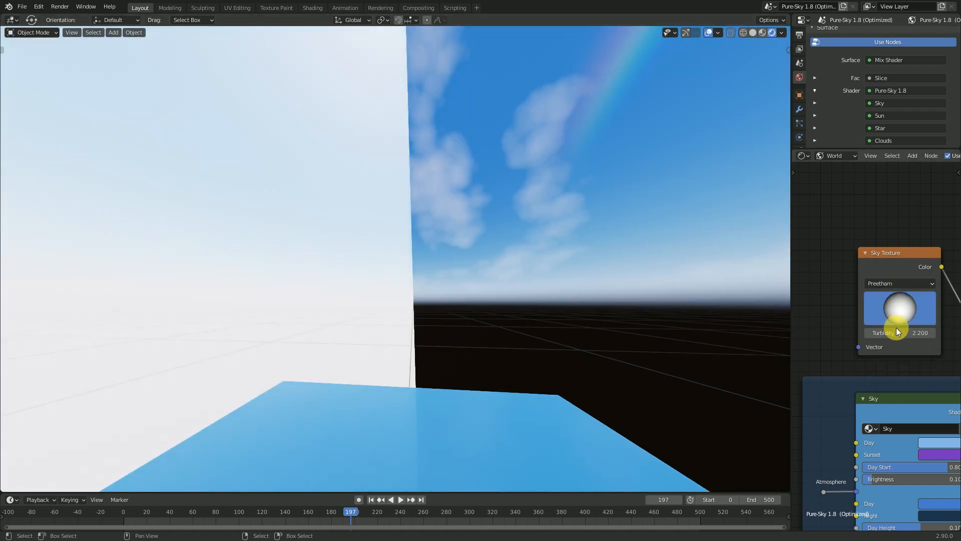
# Switch the Sky Texture node's sky type back to Hosek / Wilkie.
pyautogui.moveTo(892, 351); pyautogui.dragTo(897, 302)
pyautogui.click(900, 284)
pyautogui.click(899, 307)
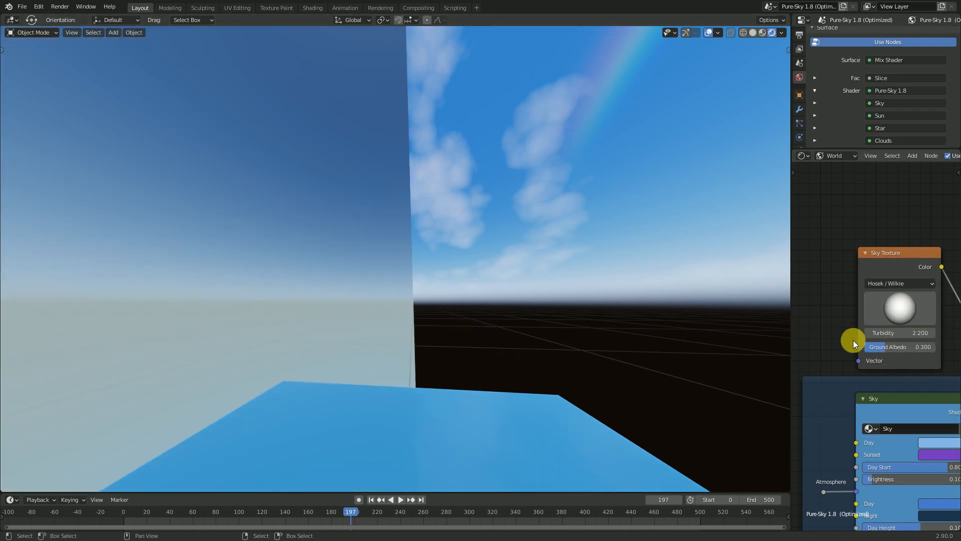
# Return the timeline to frame 0 and view the boundary between the two sky halves in the viewport.
pyautogui.scroll(-4, 897, 356)
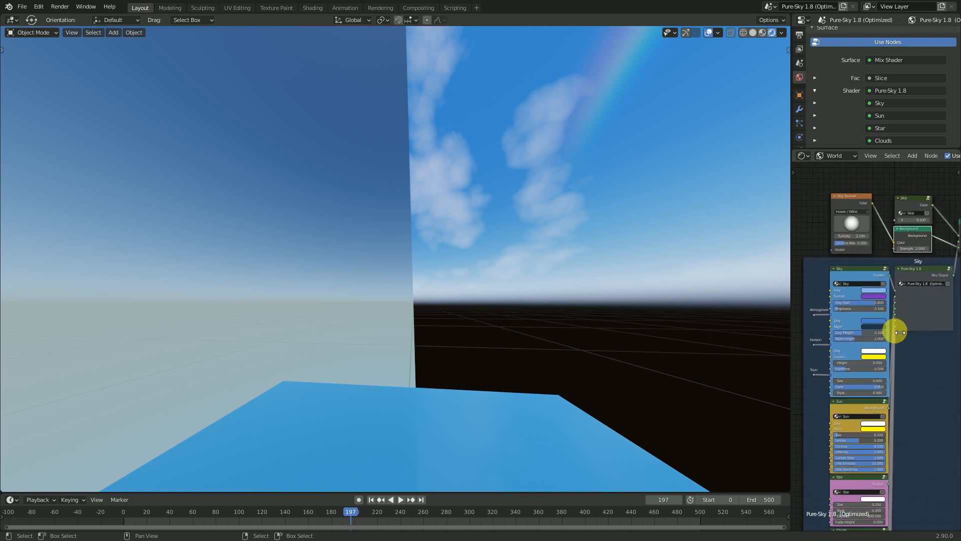
pyautogui.scroll(2, 899, 331)
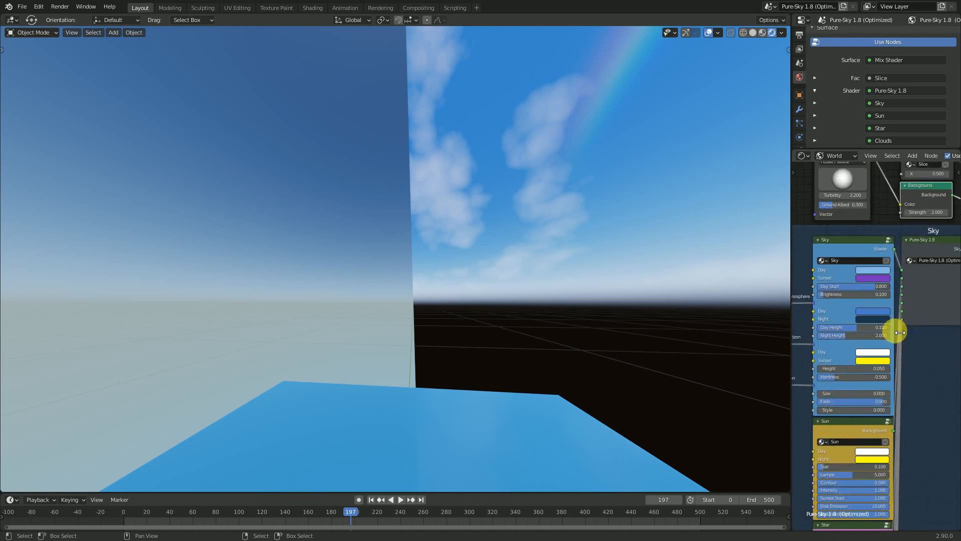
pyautogui.click(371, 499)
pyautogui.moveTo(369, 362)
pyautogui.mouseDown(button='middle')
pyautogui.moveTo(381, 356)
pyautogui.moveTo(344, 359)
pyautogui.moveTo(390, 345)
pyautogui.moveTo(362, 345)
pyautogui.moveTo(384, 350)
pyautogui.mouseUp(button='middle')
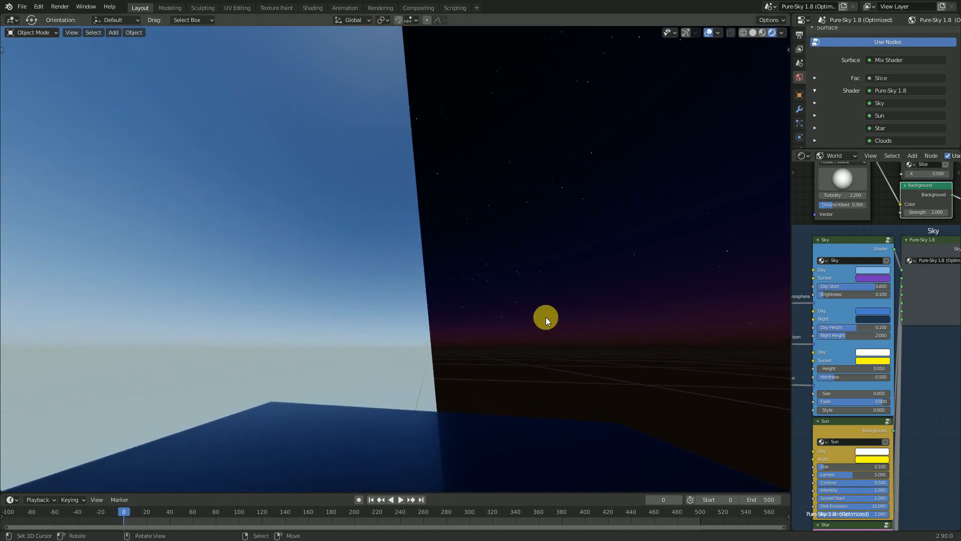
pyautogui.moveTo(700, 351); pyautogui.dragTo(663, 334, button='middle')
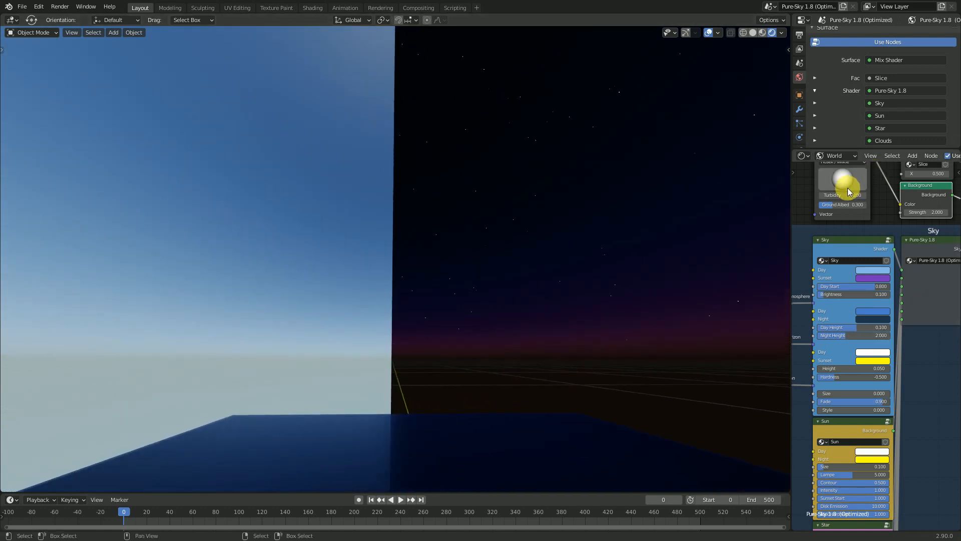
# Rotate the Sky Texture's sun direction down to the horizon for an orange sunset with a dark preview sphere.
pyautogui.scroll(4, 849, 192)
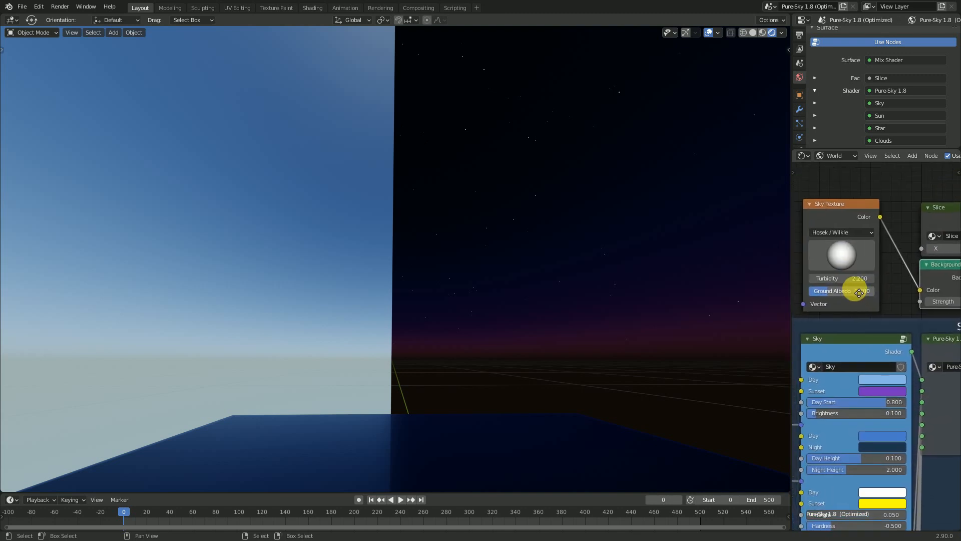
pyautogui.moveTo(859, 292); pyautogui.dragTo(868, 284, button='middle')
pyautogui.moveTo(851, 244); pyautogui.dragTo(849, 327)
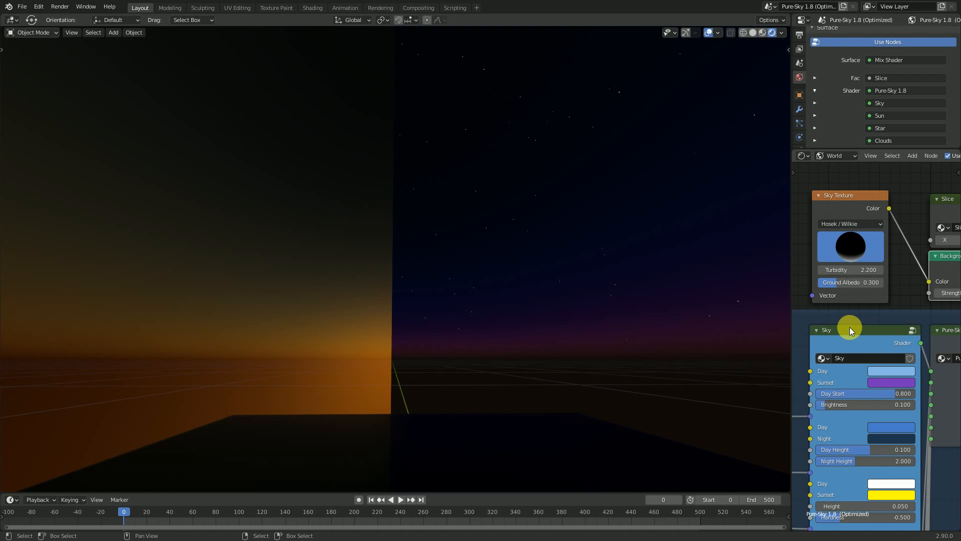
# Try a red Sunset colour on the Pure-Sky Sky node and check it around the start of the timeline.
pyautogui.moveTo(856, 412); pyautogui.dragTo(869, 341, button='middle')
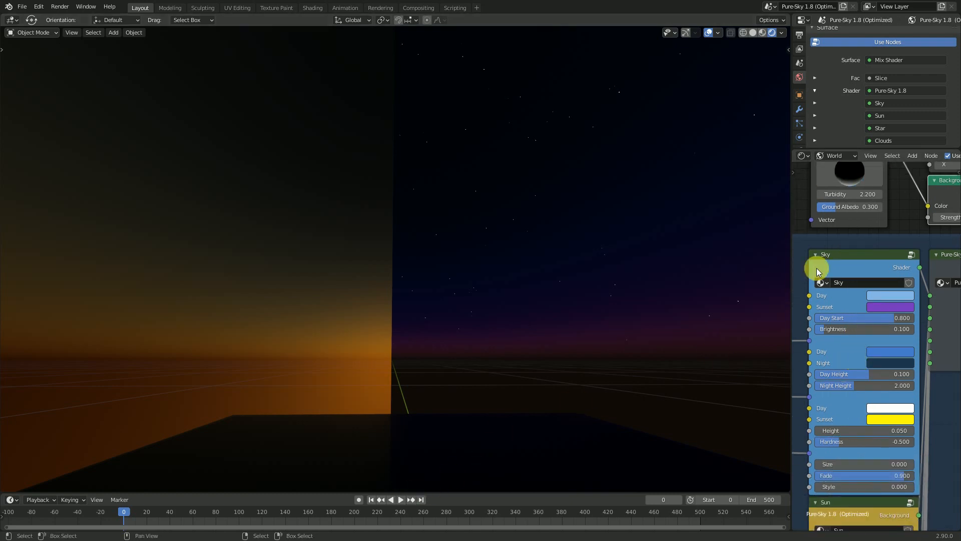
pyautogui.moveTo(474, 333); pyautogui.dragTo(566, 324, button='middle')
pyautogui.click(902, 307)
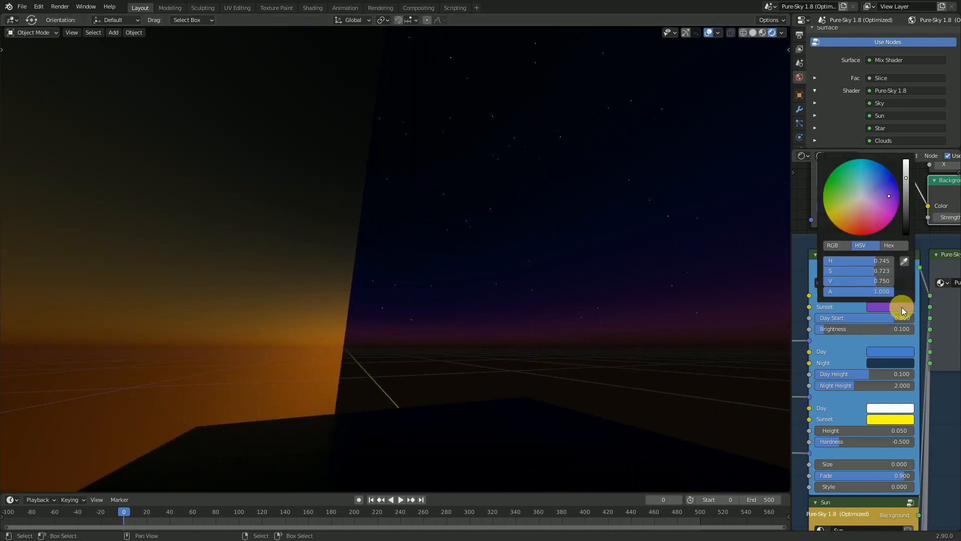
pyautogui.click(873, 219)
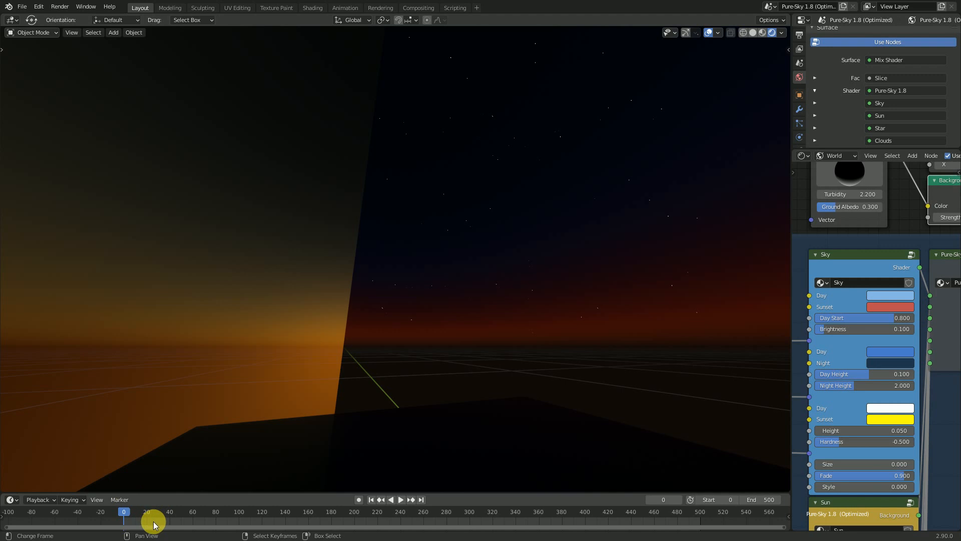
pyautogui.moveTo(139, 523)
pyautogui.mouseDown()
pyautogui.moveTo(233, 520)
pyautogui.moveTo(123, 521)
pyautogui.mouseUp()
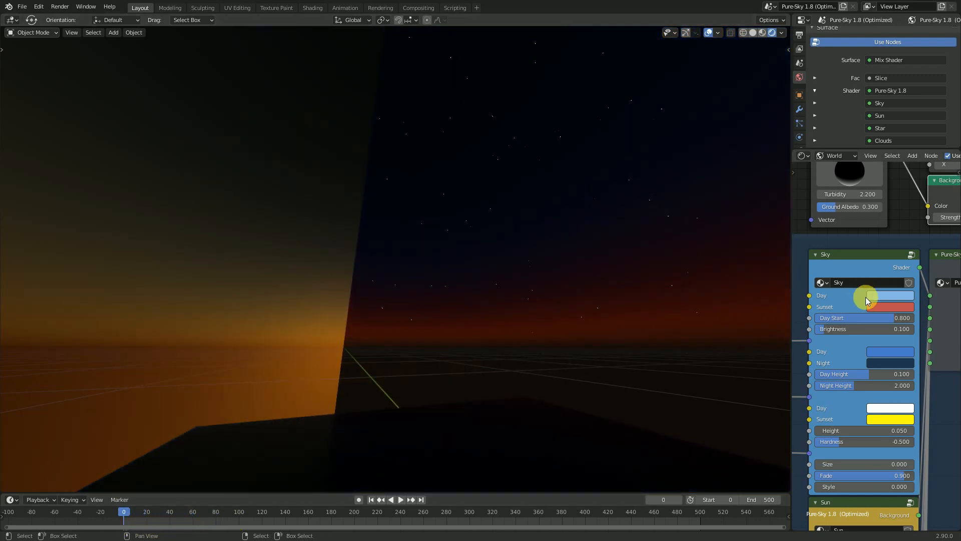
# Try a teal Sunset colour (H 0.528, S 0.564, V 0.750), check it at frame 46, and restore the purple colour at frame 0.
pyautogui.click(885, 307)
pyautogui.moveTo(838, 200)
pyautogui.mouseDown()
pyautogui.moveTo(836, 193)
pyautogui.moveTo(867, 181)
pyautogui.mouseUp()
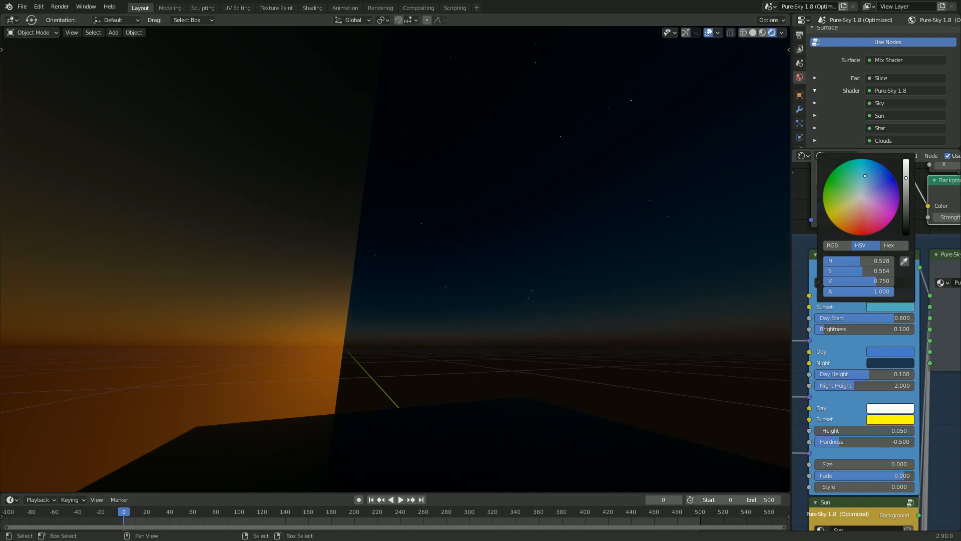
pyautogui.moveTo(141, 520); pyautogui.dragTo(177, 521)
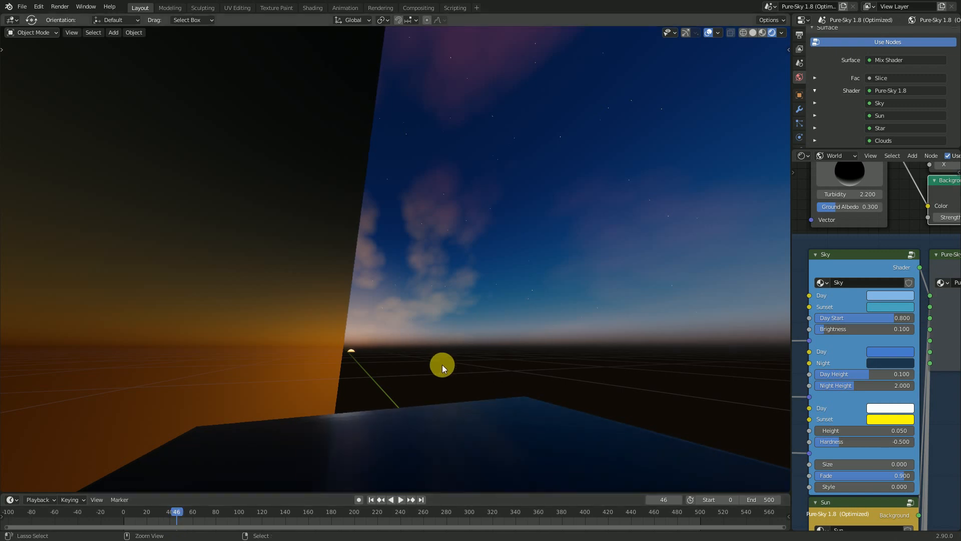
pyautogui.hotkey('shift', 'Left')
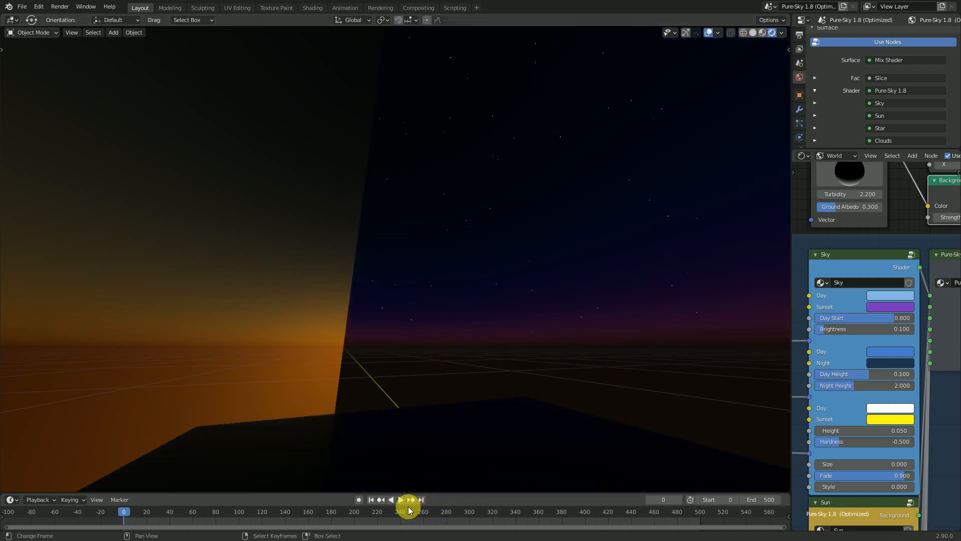
# Enlarge the timeline, move to frame 53 and try a Day Start of 0.504 on the Sky node.
pyautogui.moveTo(444, 354); pyautogui.dragTo(425, 346, button='middle')
pyautogui.moveTo(253, 493); pyautogui.dragTo(260, 469)
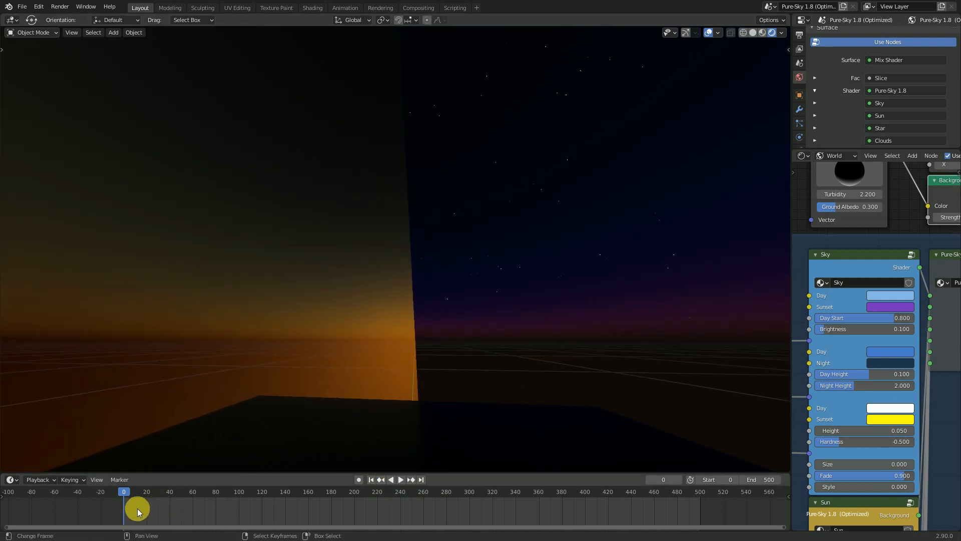
pyautogui.moveTo(147, 512); pyautogui.dragTo(185, 515)
pyautogui.click(836, 306)
pyautogui.moveTo(892, 317); pyautogui.dragTo(866, 318)
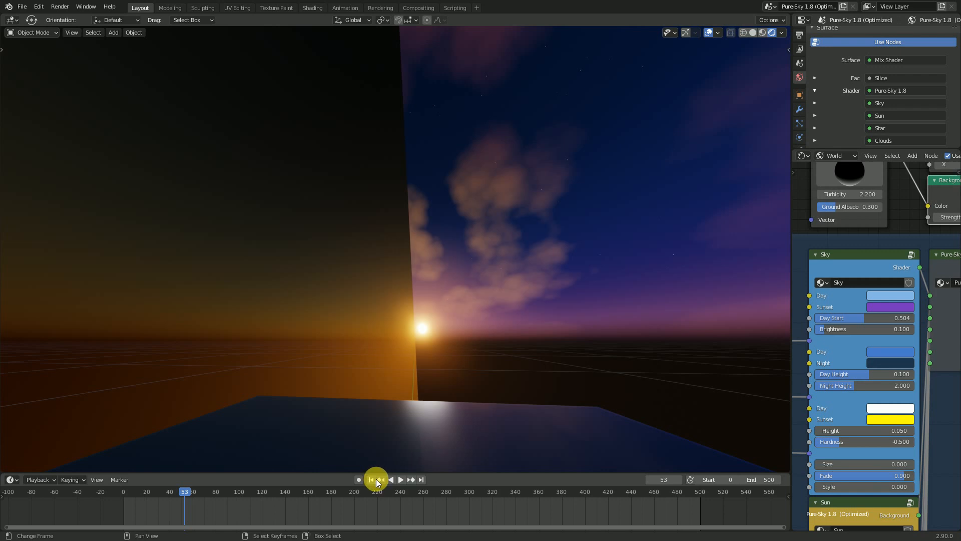
# Preview the sunrise up to frame 49 and set the Sky node's Day Start back to 0.8.
pyautogui.press('space')
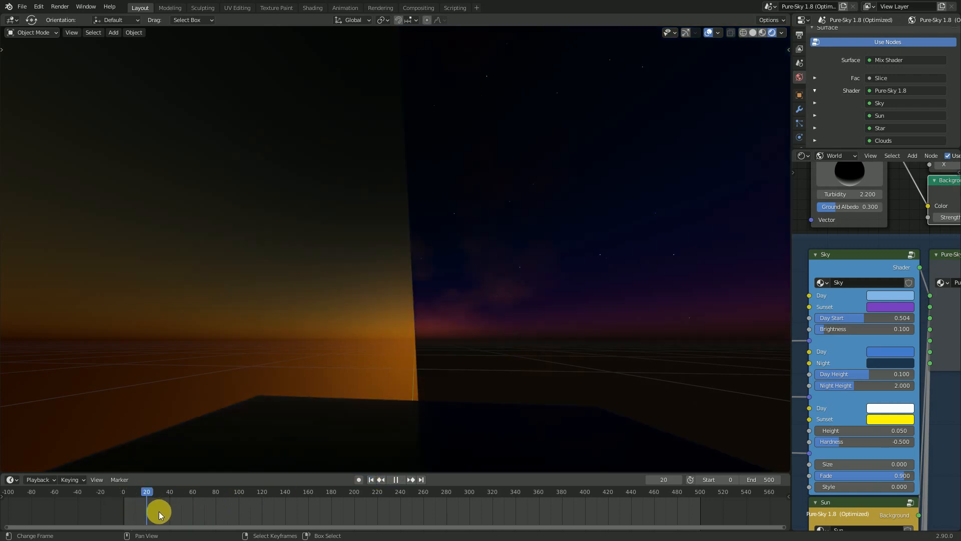
pyautogui.moveTo(185, 513)
pyautogui.mouseDown()
pyautogui.moveTo(337, 521)
pyautogui.moveTo(277, 522)
pyautogui.moveTo(182, 502)
pyautogui.mouseUp()
pyautogui.press('space')
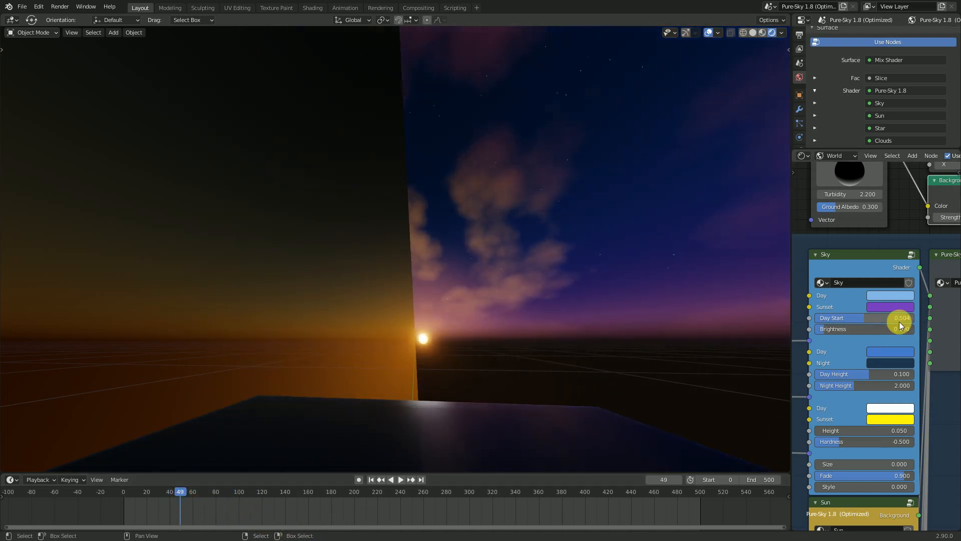
pyautogui.press('Return')
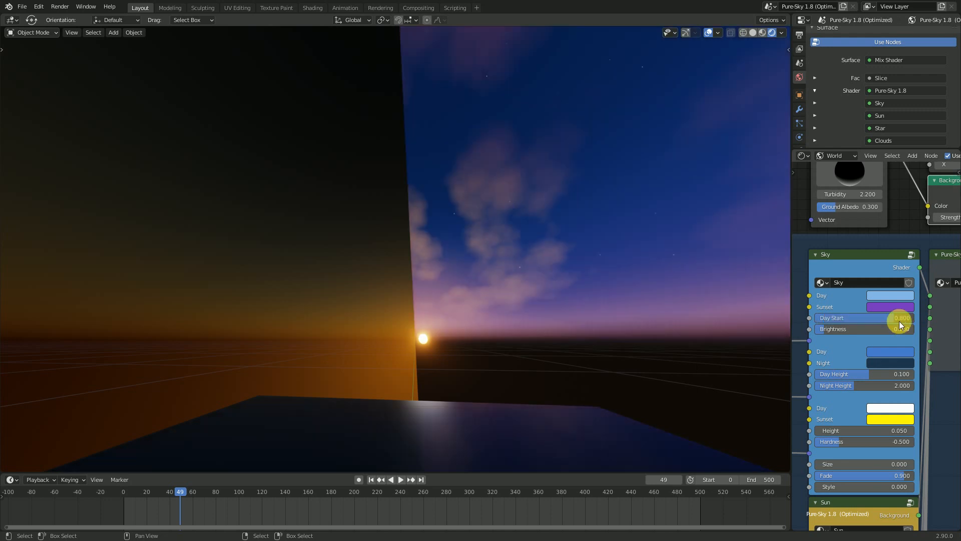
# Set the Sky node's Brightness to 0.03 at frame 0 and check the sky through frame 342.
pyautogui.moveTo(181, 502); pyautogui.dragTo(123, 520)
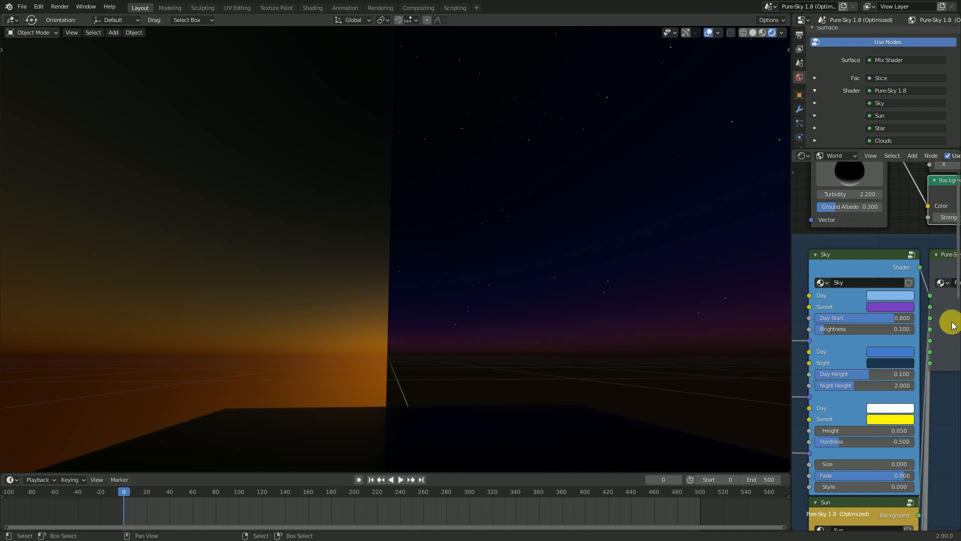
pyautogui.moveTo(865, 329)
pyautogui.mouseDown()
pyautogui.moveTo(882, 329)
pyautogui.moveTo(859, 328)
pyautogui.mouseUp()
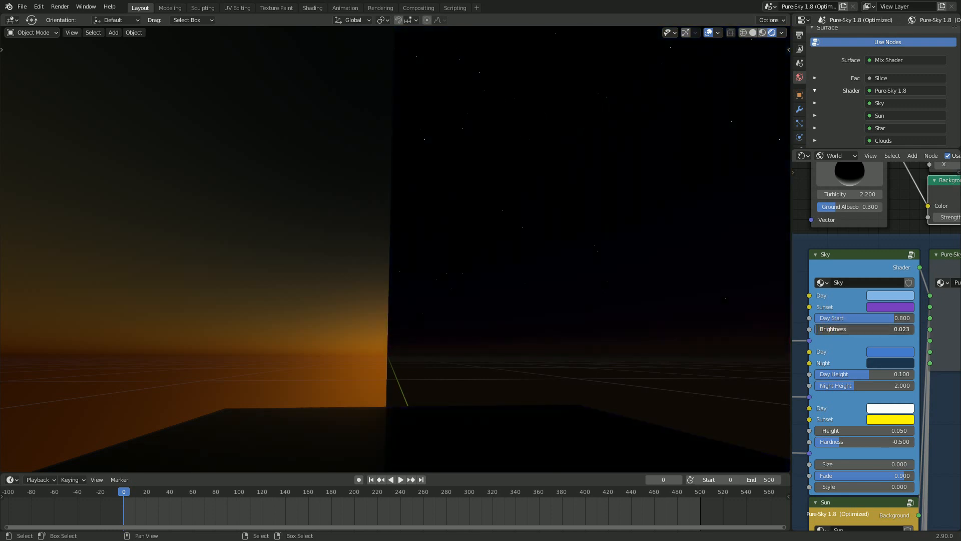
pyautogui.rightClick(832, 329)
pyautogui.click(838, 329)
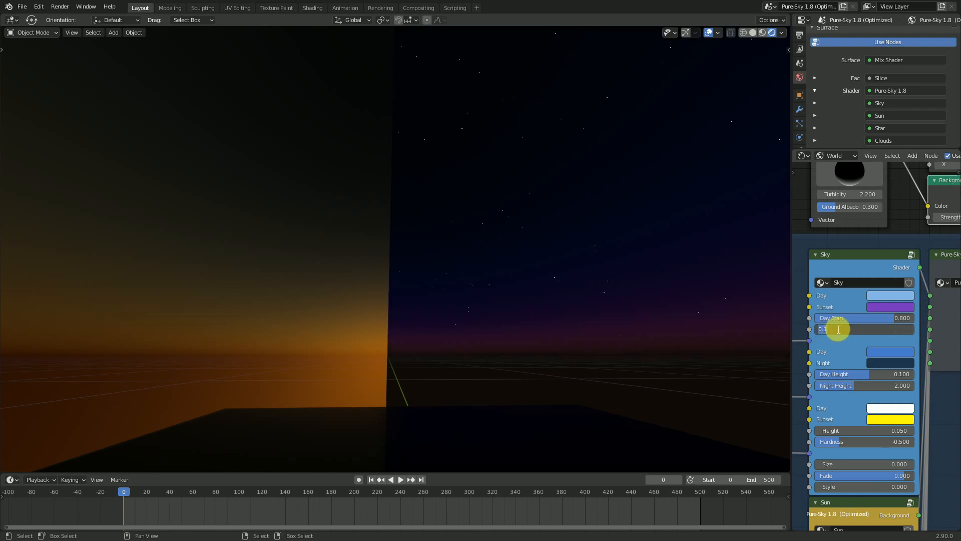
pyautogui.press('Return')
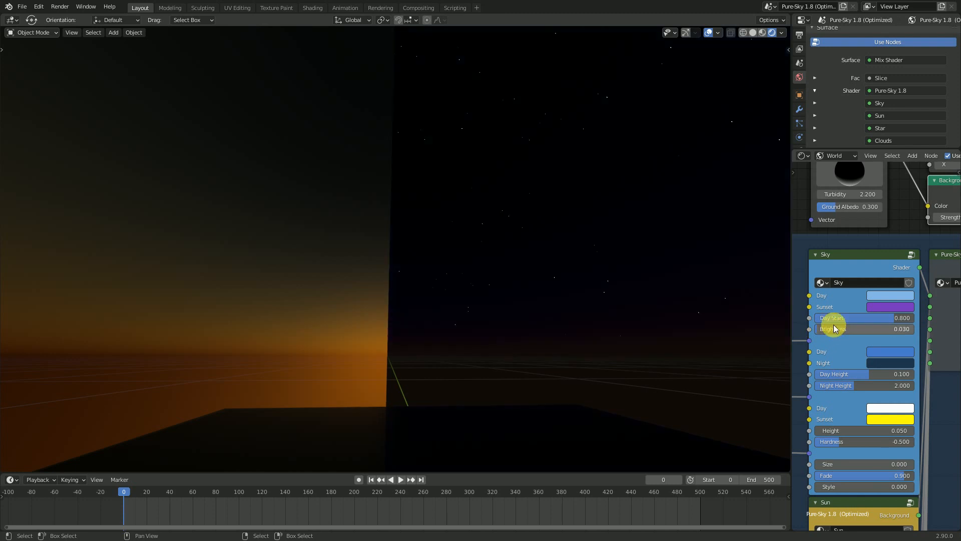
pyautogui.moveTo(136, 506); pyautogui.dragTo(523, 533)
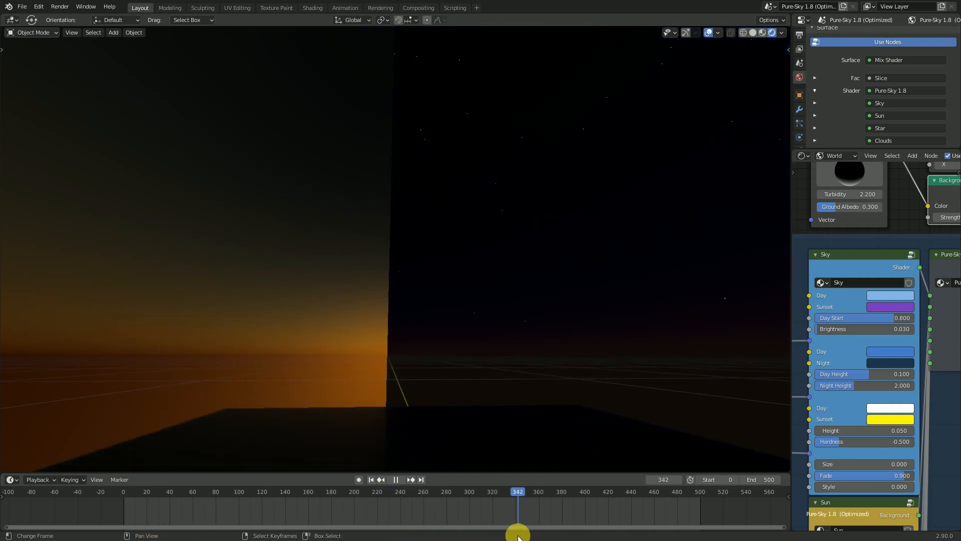
pyautogui.moveTo(520, 364); pyautogui.dragTo(520, 373, button='middle')
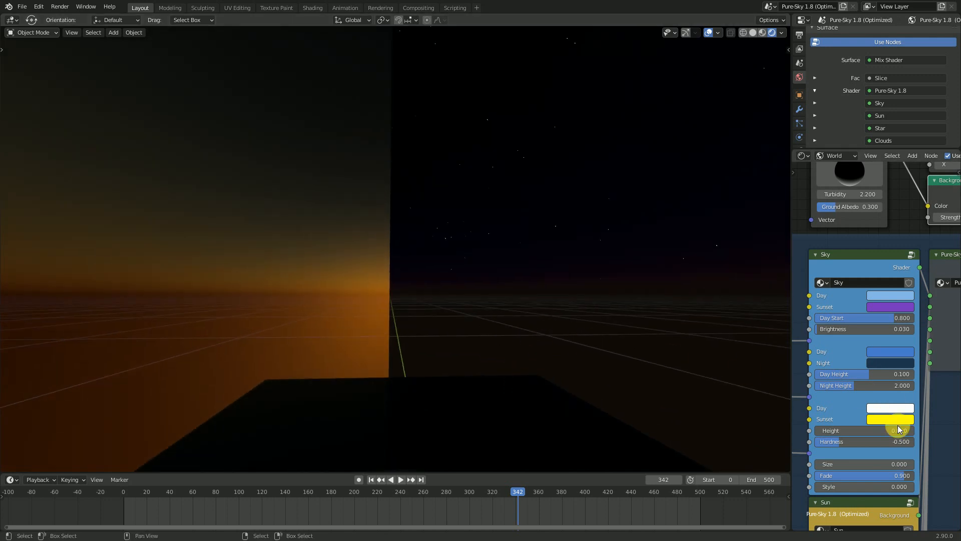
# Enlarge the world properties area over the node editor and collapse its Animation settings.
pyautogui.scroll(-4, 892, 435)
pyautogui.moveTo(885, 479); pyautogui.dragTo(879, 447, button='middle')
pyautogui.moveTo(880, 509); pyautogui.dragTo(887, 347, button='middle')
pyautogui.scroll(3, 887, 346)
pyautogui.moveTo(887, 484); pyautogui.dragTo(887, 327, button='middle')
pyautogui.moveTo(860, 525); pyautogui.dragTo(858, 414, button='middle')
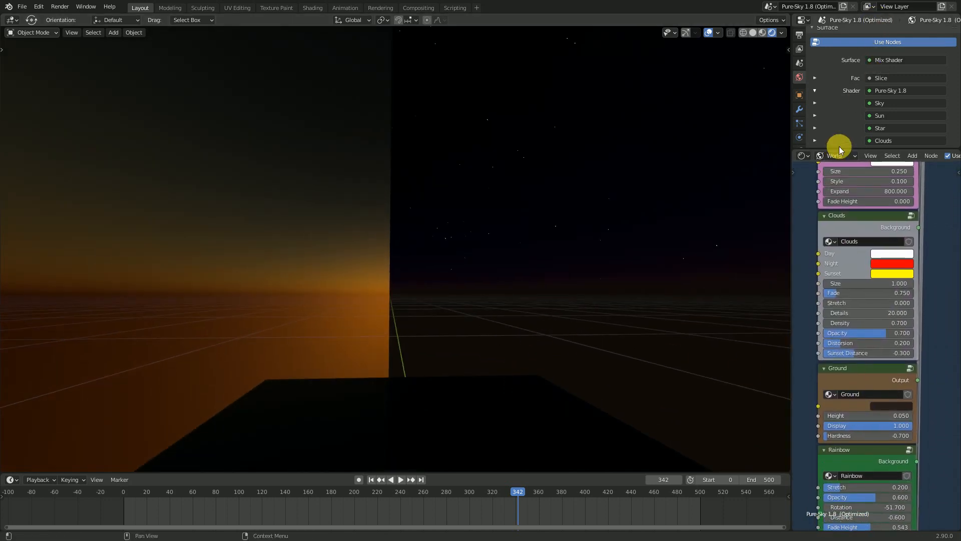
pyautogui.moveTo(844, 154); pyautogui.dragTo(835, 398)
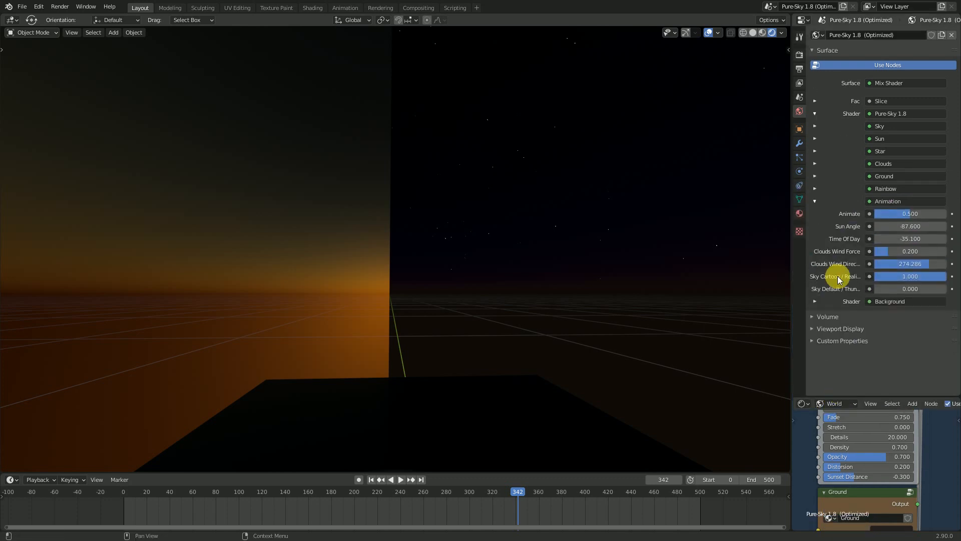
pyautogui.click(816, 202)
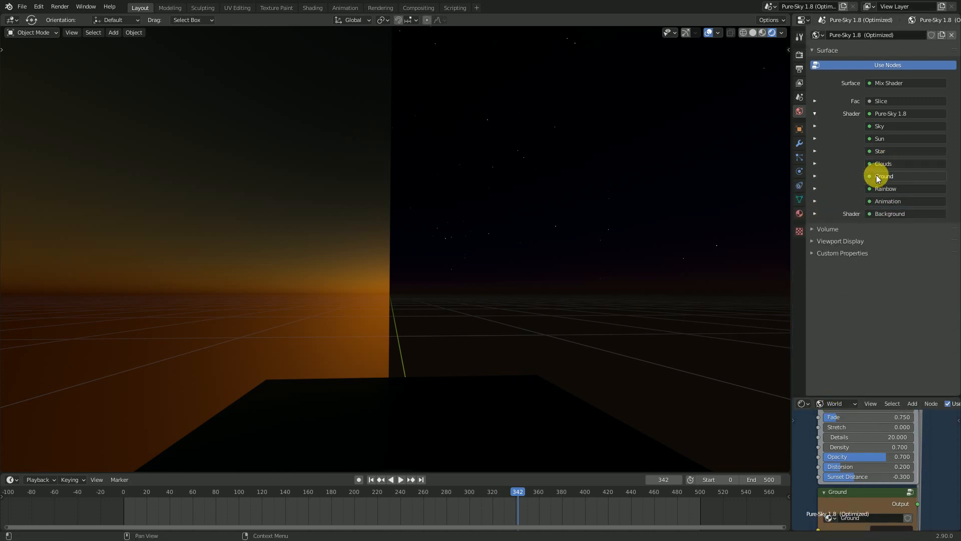
# Try out the brightness of the Ground colour in the world's Ground settings, and collapse them.
pyautogui.click(815, 176)
pyautogui.click(903, 188)
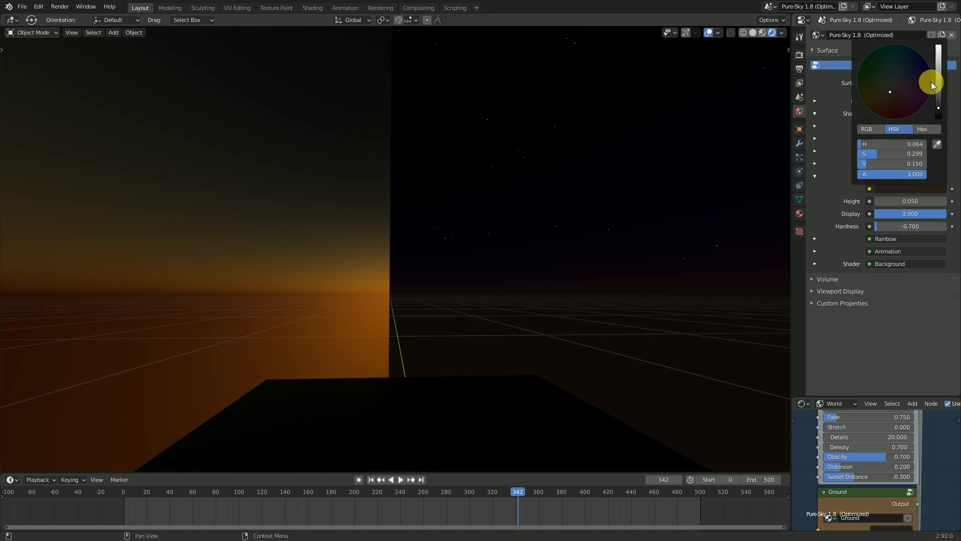
pyautogui.moveTo(939, 113); pyautogui.dragTo(938, 109)
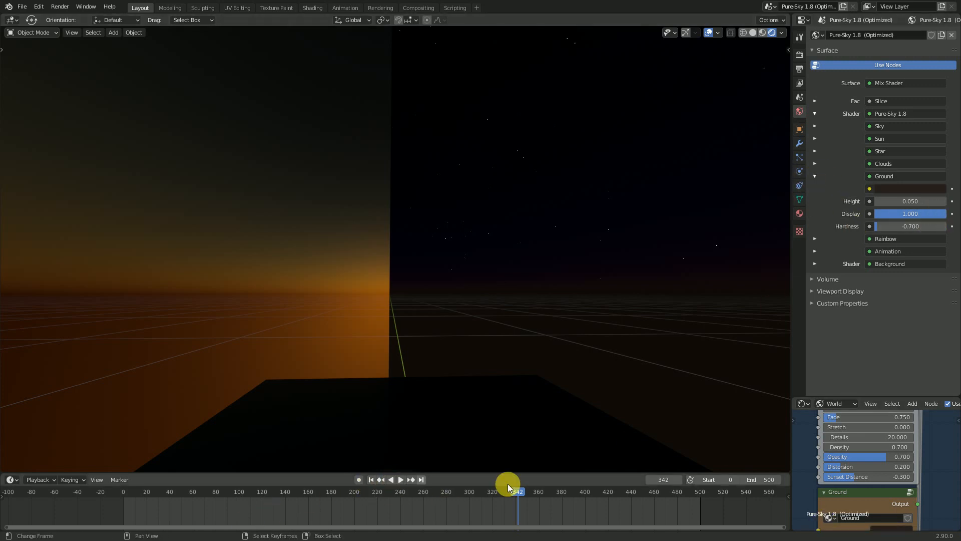
pyautogui.click(816, 177)
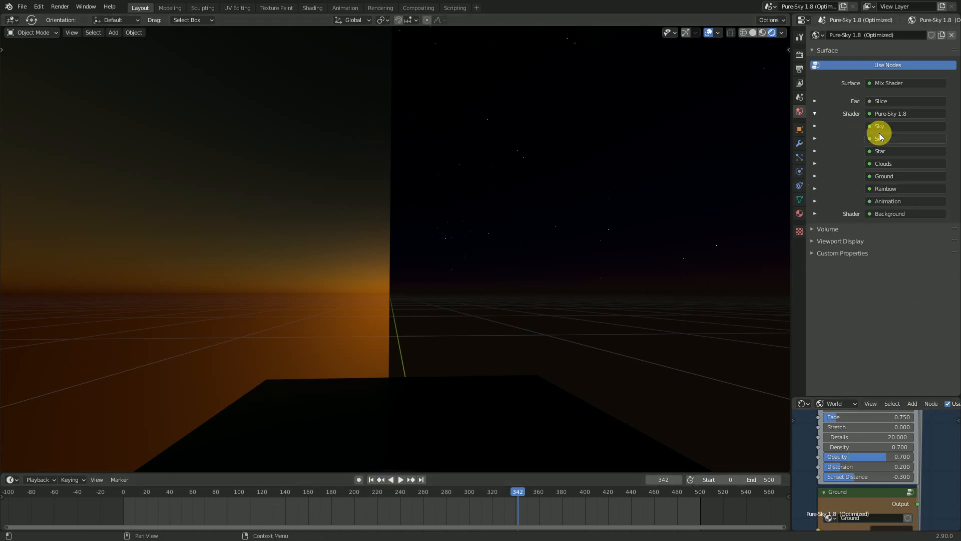
# Set the Brightness in the world's Sky settings to 0.1 and return the timeline to frame 0.
pyautogui.click(816, 126)
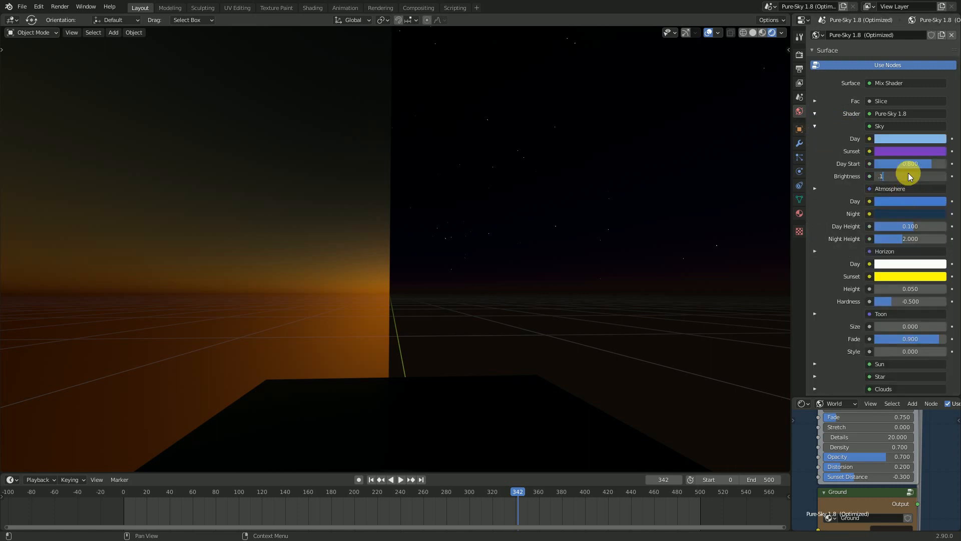
pyautogui.press('Return')
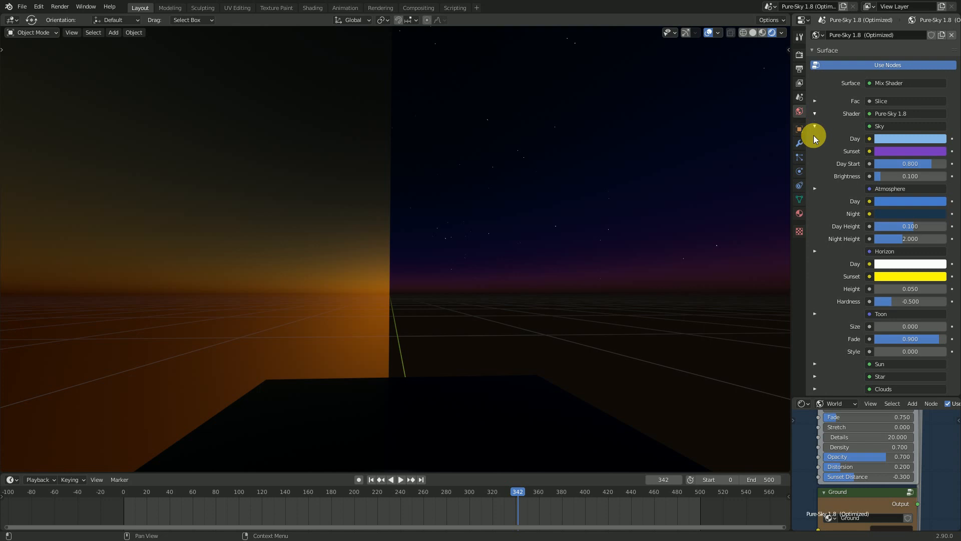
pyautogui.click(371, 479)
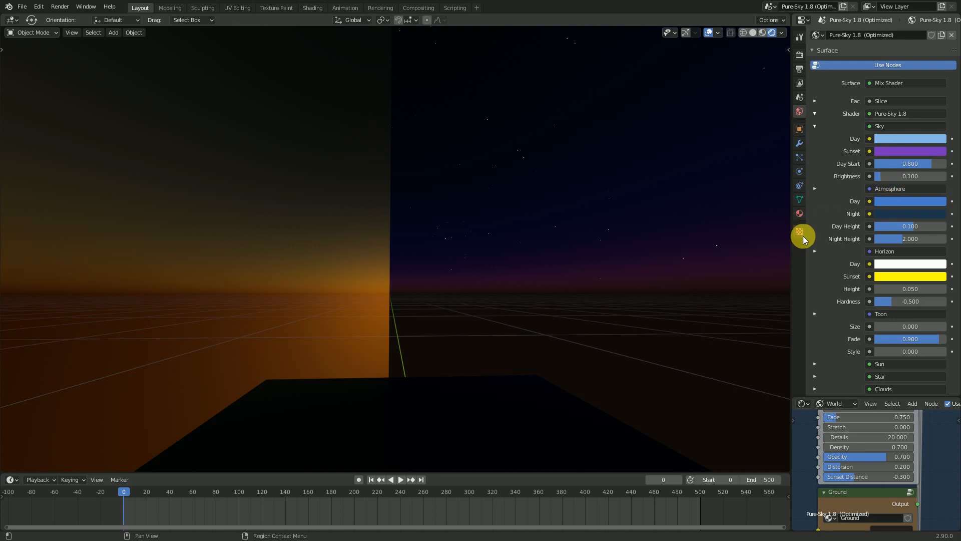
# Try out the Atmosphere's Night colour in the Sky settings, cancel the change and view the night sky.
pyautogui.click(903, 214)
pyautogui.moveTo(926, 125)
pyautogui.mouseDown()
pyautogui.moveTo(904, 128)
pyautogui.moveTo(908, 80)
pyautogui.moveTo(871, 123)
pyautogui.moveTo(860, 117)
pyautogui.mouseUp()
pyautogui.rightClick(860, 118)
pyautogui.moveTo(581, 172); pyautogui.dragTo(542, 102, button='middle')
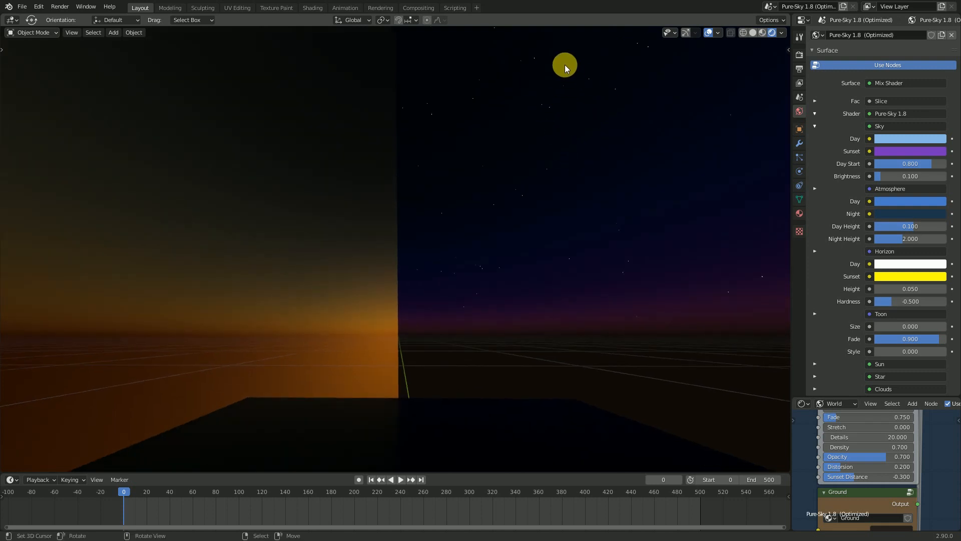
# Check the Atmosphere's Night colour in the Sky settings and play the animation to daytime at frame 131.
pyautogui.click(938, 213)
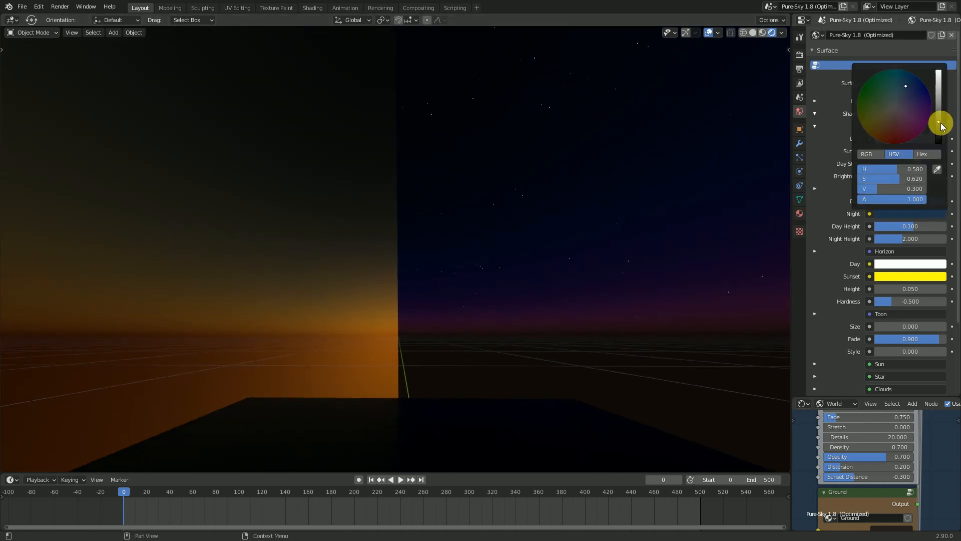
pyautogui.moveTo(939, 122)
pyautogui.mouseDown()
pyautogui.moveTo(938, 143)
pyautogui.moveTo(939, 74)
pyautogui.moveTo(939, 122)
pyautogui.mouseUp()
pyautogui.click(824, 316)
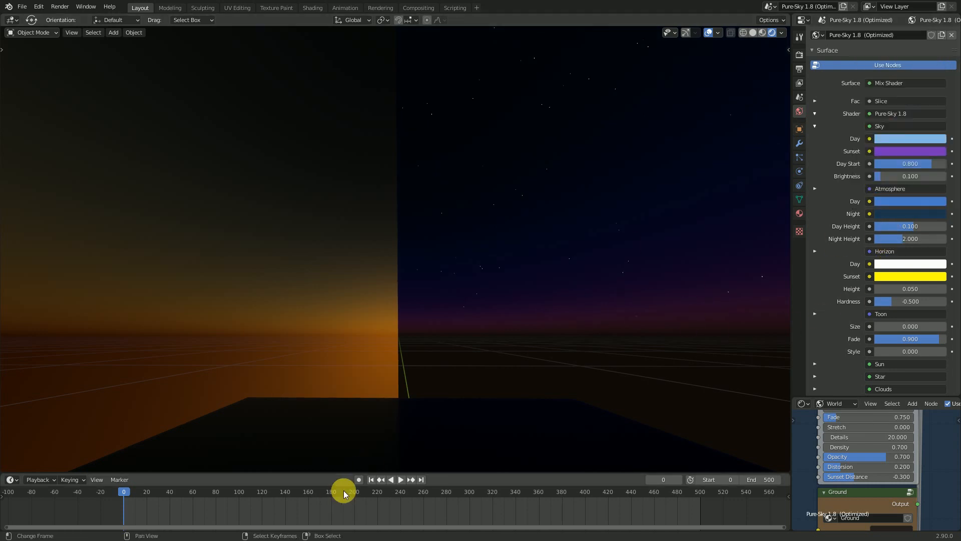
pyautogui.press('space')
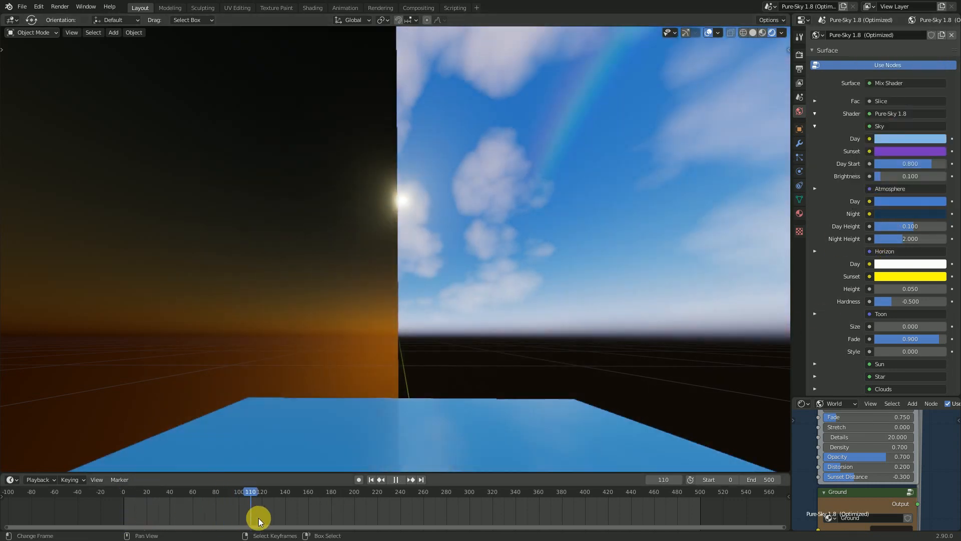
pyautogui.press('space')
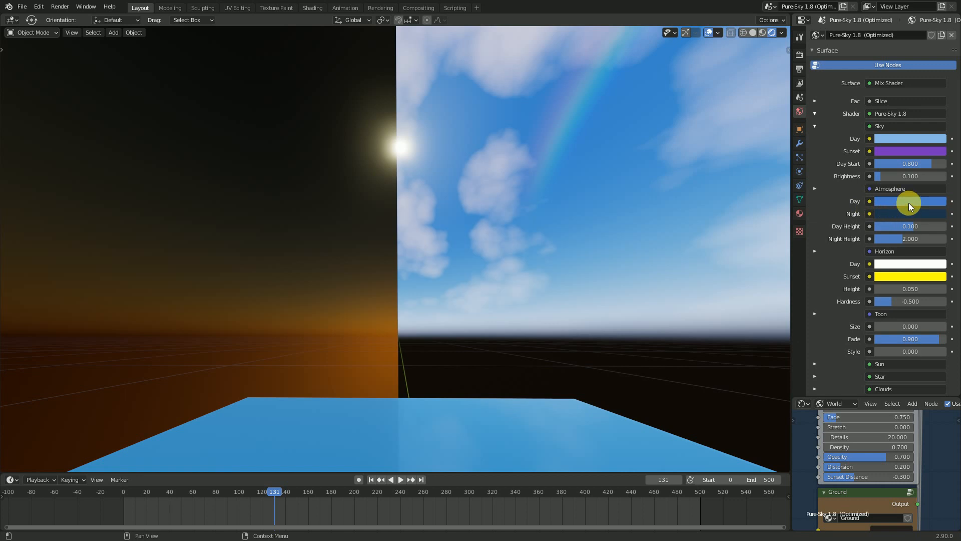
# Try an orange Day colour for the Sky and a green Day colour for the Atmosphere.
pyautogui.click(924, 138)
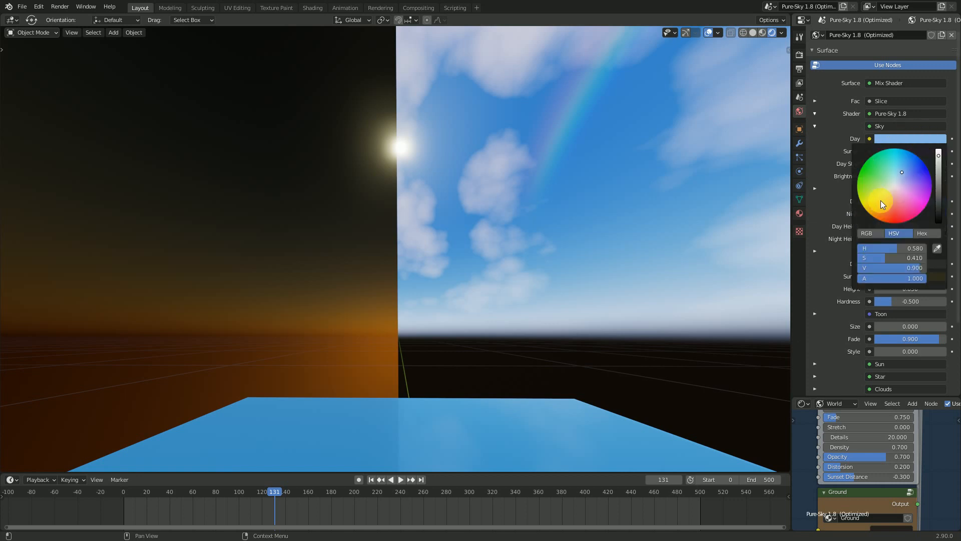
pyautogui.moveTo(879, 176); pyautogui.dragTo(881, 210)
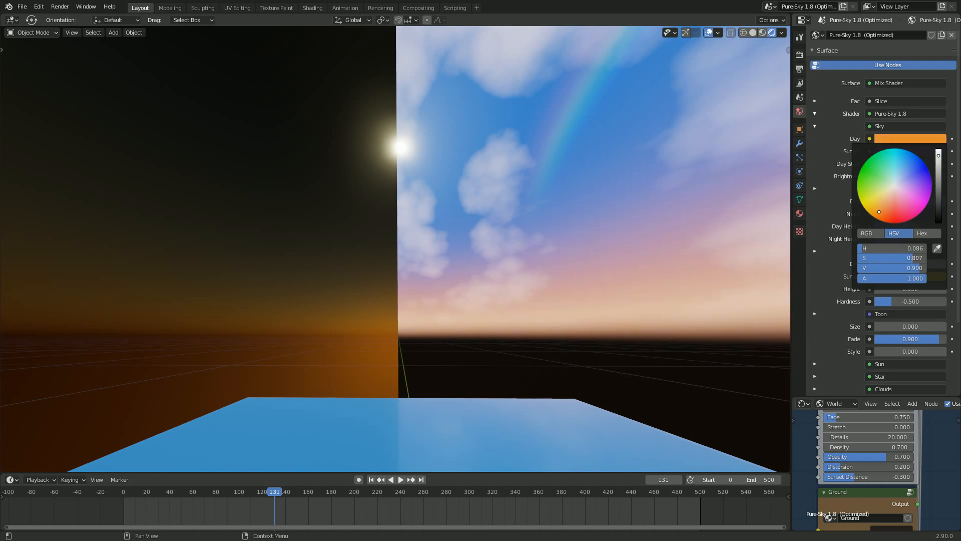
pyautogui.click(926, 203)
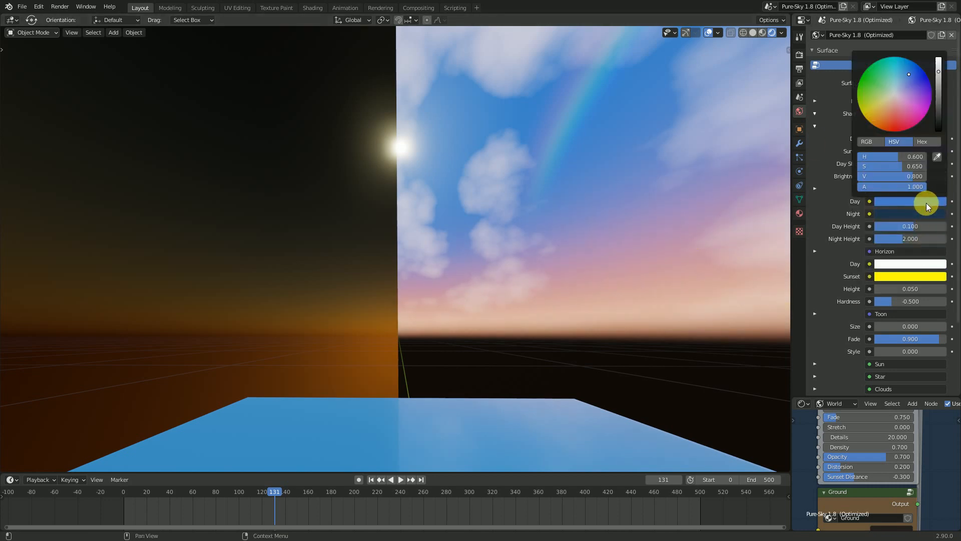
pyautogui.moveTo(908, 74)
pyautogui.mouseDown()
pyautogui.moveTo(871, 100)
pyautogui.moveTo(877, 73)
pyautogui.moveTo(888, 74)
pyautogui.mouseUp()
pyautogui.moveTo(645, 210); pyautogui.dragTo(517, 260, button='middle')
pyautogui.moveTo(443, 203); pyautogui.dragTo(430, 248, button='middle')
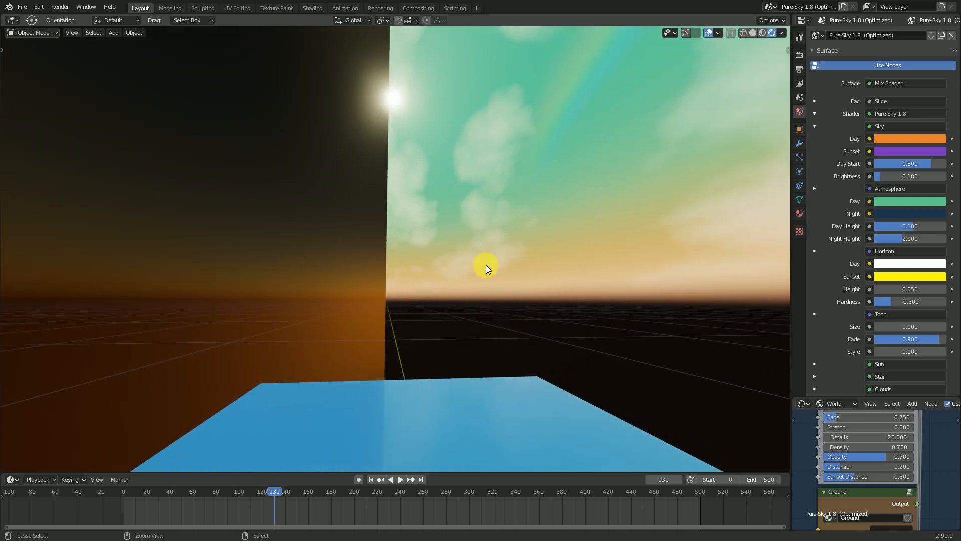
# Undo the Day colour changes of the Sky and the Atmosphere.
pyautogui.hotkey('ctrl', 'z')
pyautogui.hotkey('ctrl', 'z')
pyautogui.moveTo(548, 282); pyautogui.dragTo(579, 293, button='middle')
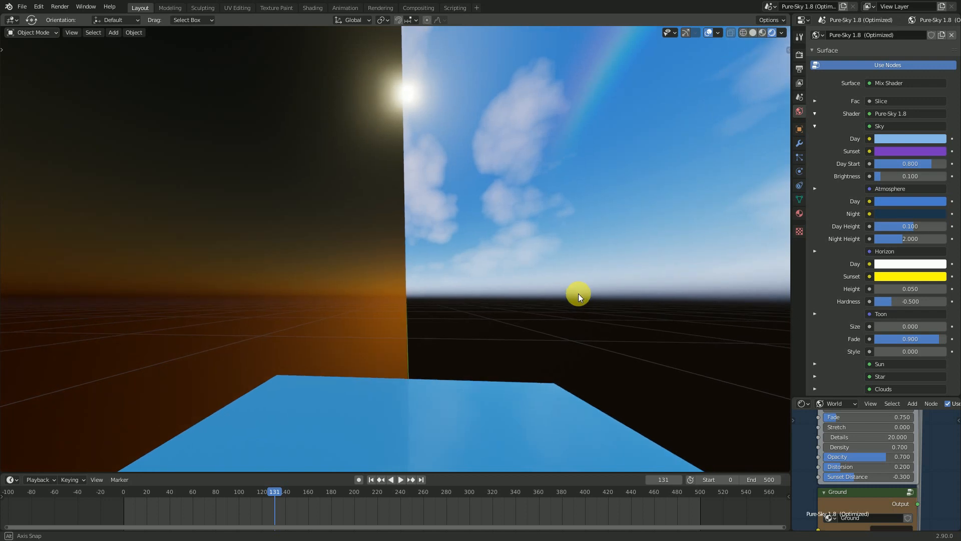
# Try out the Atmosphere's Day Height and the Horizon's Day colour, cancelling both changes.
pyautogui.moveTo(904, 226); pyautogui.dragTo(920, 242)
pyautogui.hotkey('ctrl', 'z')
pyautogui.rightClick(920, 242)
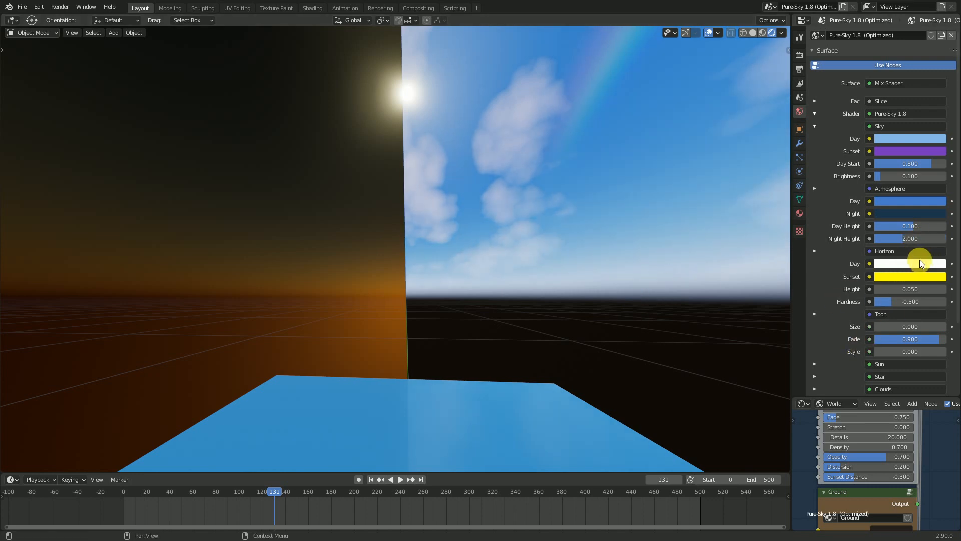
pyautogui.click(880, 265)
pyautogui.moveTo(887, 183); pyautogui.dragTo(921, 184)
pyautogui.moveTo(931, 148); pyautogui.dragTo(890, 195)
pyautogui.press('Escape')
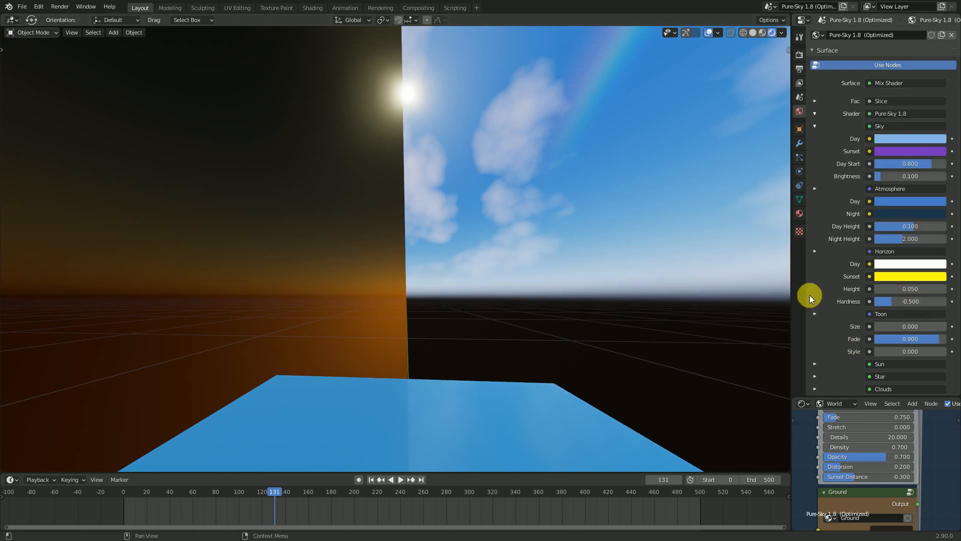
# Move the animation back to the twilight at frame 33 and try out the Horizon's Sunset colour, discarding the change.
pyautogui.press('space')
pyautogui.moveTo(260, 511); pyautogui.dragTo(165, 520)
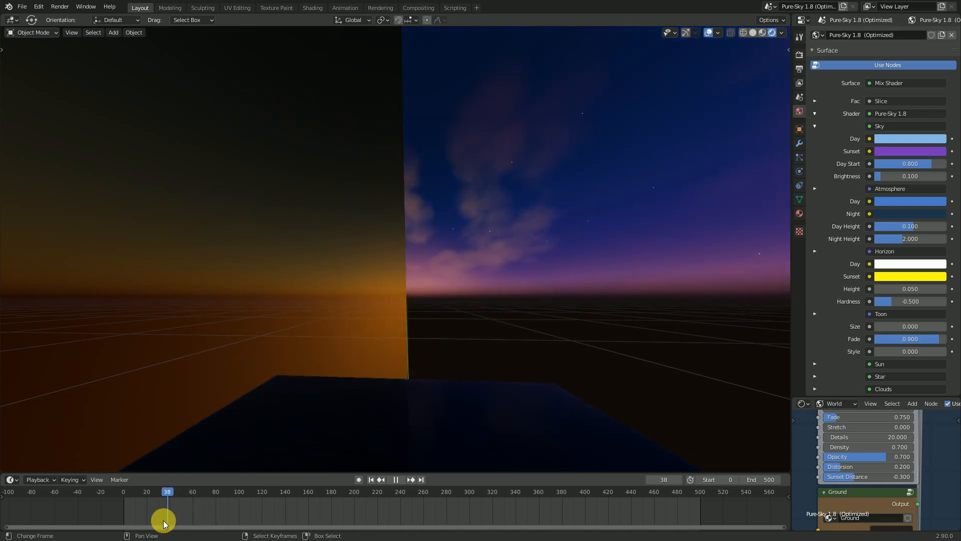
pyautogui.press('space')
pyautogui.click(908, 275)
pyautogui.moveTo(890, 169)
pyautogui.mouseDown()
pyautogui.moveTo(918, 198)
pyautogui.moveTo(867, 158)
pyautogui.moveTo(928, 154)
pyautogui.moveTo(924, 190)
pyautogui.moveTo(886, 193)
pyautogui.moveTo(883, 205)
pyautogui.mouseUp()
pyautogui.moveTo(386, 280)
pyautogui.mouseDown(button='middle')
pyautogui.moveTo(385, 296)
pyautogui.moveTo(398, 289)
pyautogui.moveTo(389, 295)
pyautogui.mouseUp(button='middle')
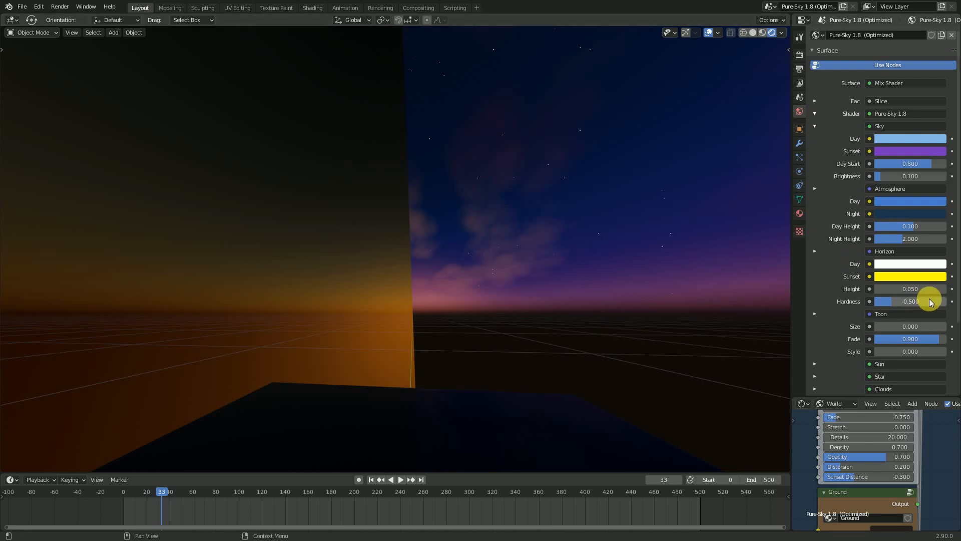
# Return the timeline to frame 0, view the night sky and collapse the Sky settings.
pyautogui.click(372, 479)
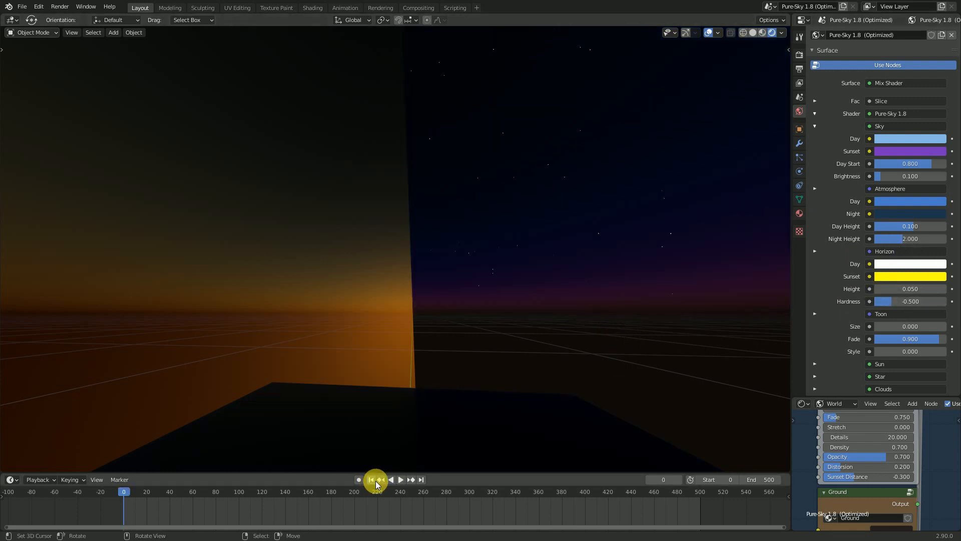
pyautogui.moveTo(354, 380)
pyautogui.mouseDown(button='middle')
pyautogui.moveTo(363, 371)
pyautogui.moveTo(349, 371)
pyautogui.mouseUp(button='middle')
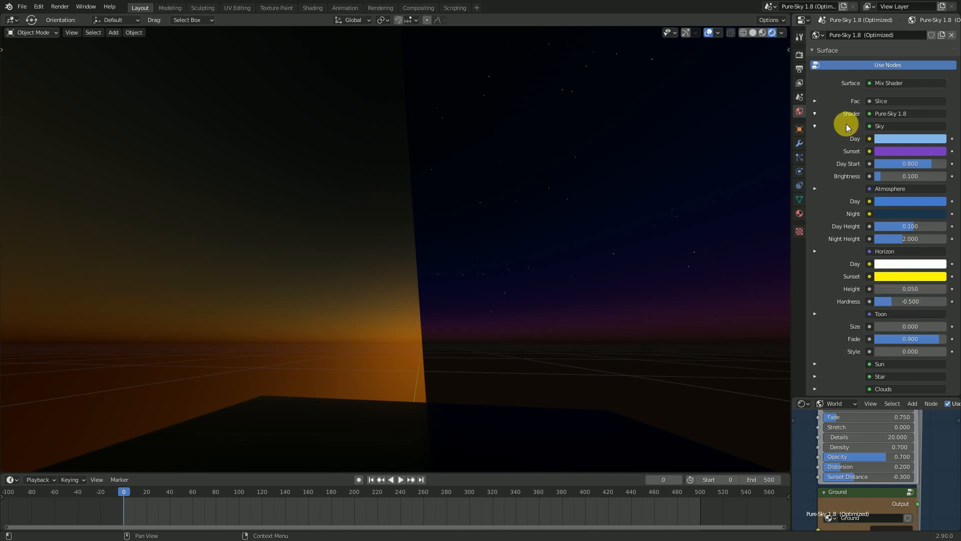
pyautogui.click(815, 124)
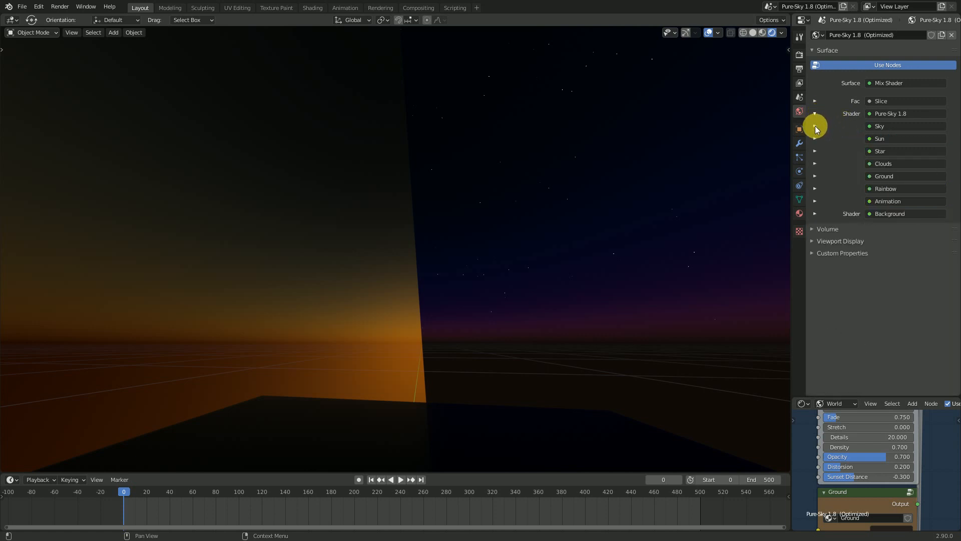
# Scrub and play the timeline through the twilight, stopping at sunrise on frame 47.
pyautogui.moveTo(149, 511)
pyautogui.mouseDown()
pyautogui.moveTo(194, 515)
pyautogui.moveTo(156, 527)
pyautogui.moveTo(164, 520)
pyautogui.mouseUp()
pyautogui.moveTo(464, 329); pyautogui.dragTo(481, 327, button='middle')
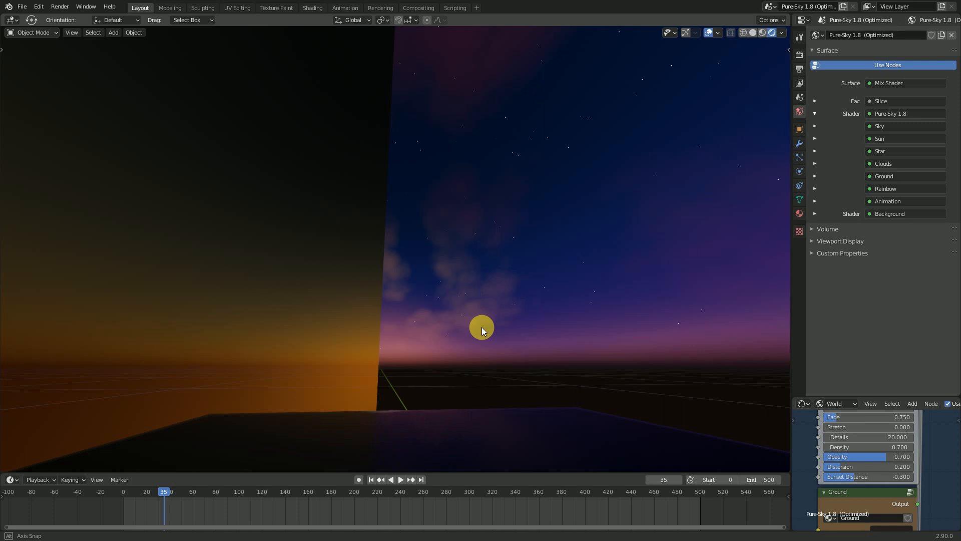
pyautogui.moveTo(153, 515)
pyautogui.mouseDown()
pyautogui.moveTo(137, 515)
pyautogui.moveTo(176, 523)
pyautogui.moveTo(130, 529)
pyautogui.moveTo(175, 521)
pyautogui.moveTo(168, 518)
pyautogui.mouseUp()
pyautogui.moveTo(474, 373); pyautogui.dragTo(500, 378, button='middle')
pyautogui.click(171, 511)
pyautogui.press('space')
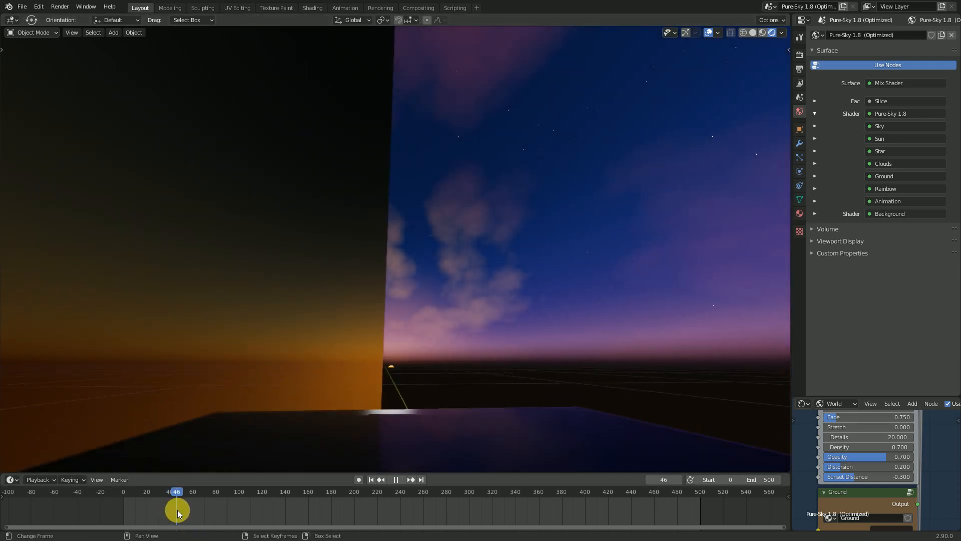
pyautogui.press('space')
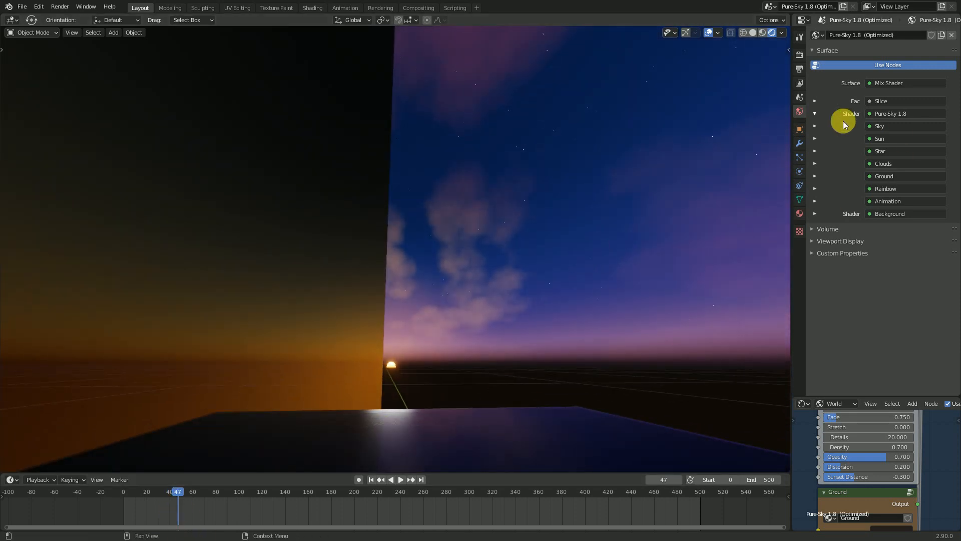
# Expand the world's Sky settings and set Day Start to 0.6.
pyautogui.click(815, 126)
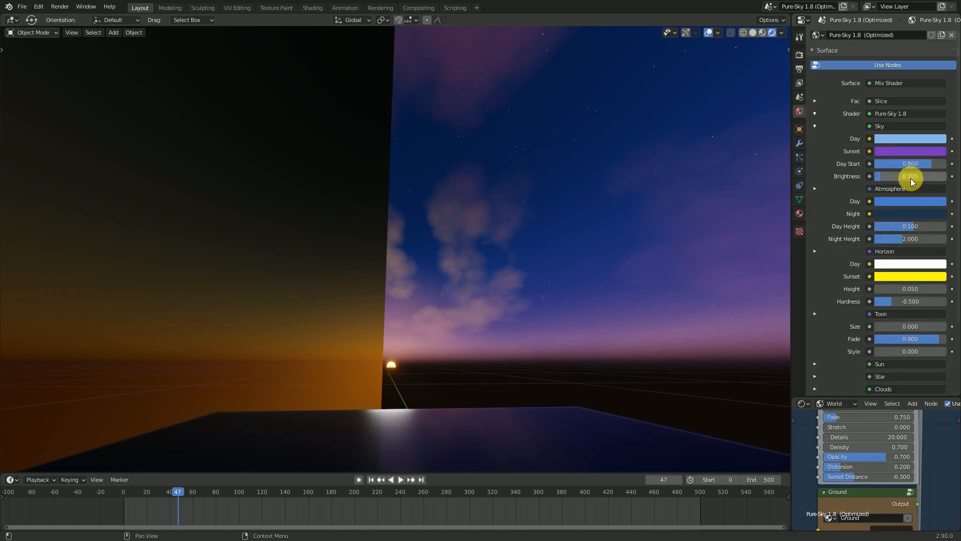
pyautogui.moveTo(924, 166); pyautogui.dragTo(909, 165)
pyautogui.press('Escape')
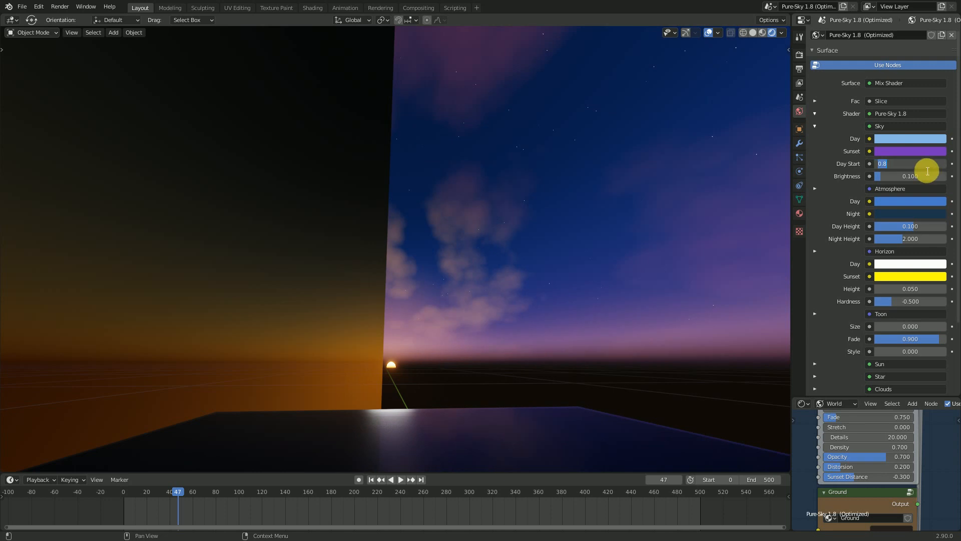
pyautogui.press('Return')
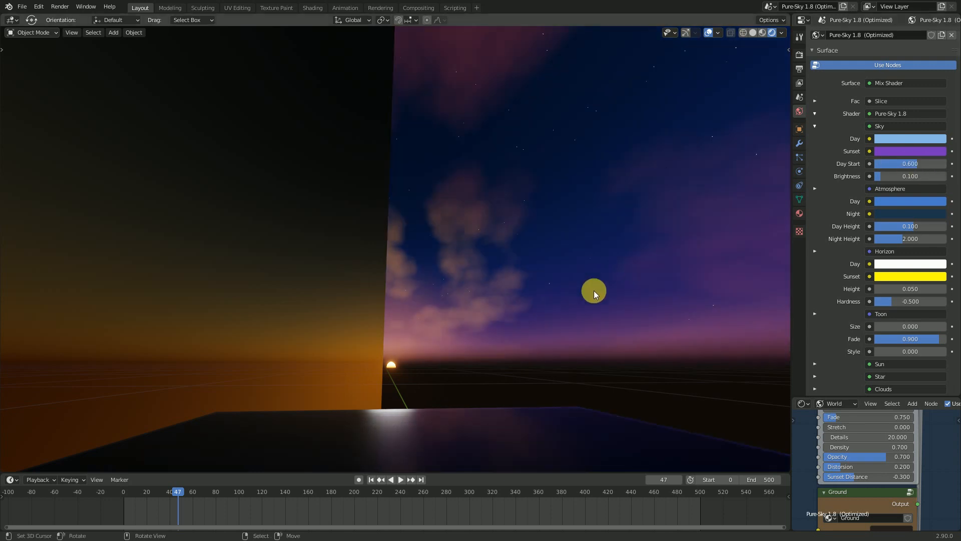
# Collapse the world's Sky settings and expand its Clouds settings.
pyautogui.moveTo(491, 341); pyautogui.dragTo(399, 348, button='middle')
pyautogui.moveTo(439, 257); pyautogui.dragTo(541, 222, button='middle')
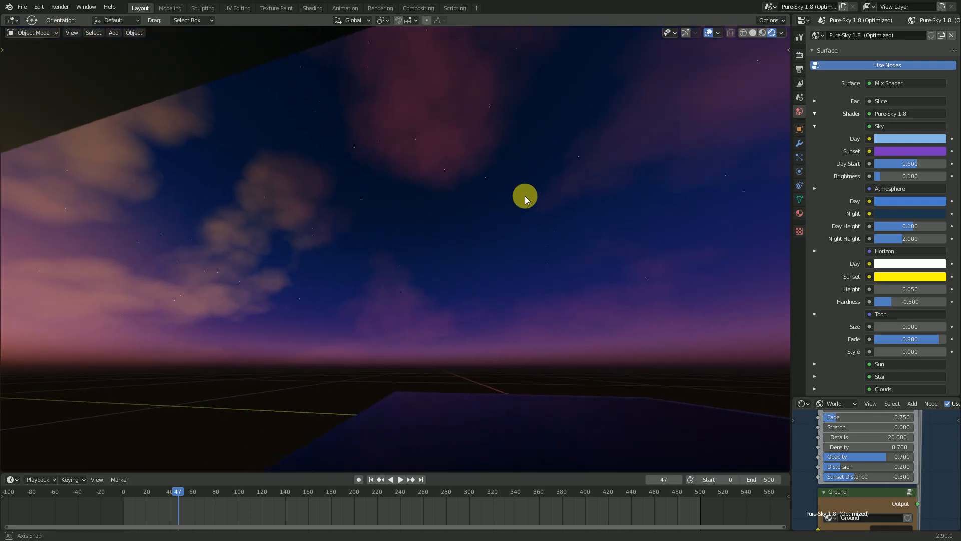
pyautogui.click(815, 116)
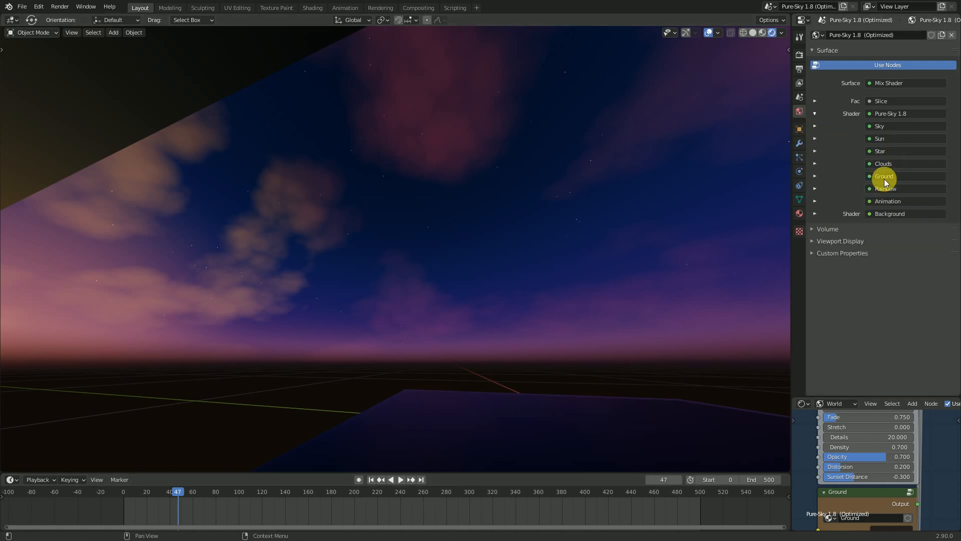
pyautogui.click(815, 163)
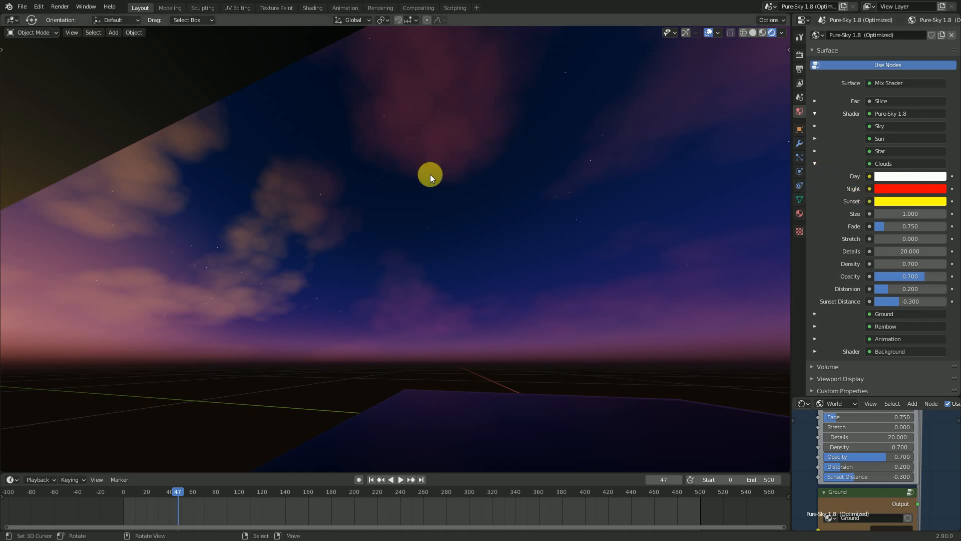
# Try a light green Night colour for the Clouds.
pyautogui.click(918, 192)
pyautogui.moveTo(886, 85); pyautogui.dragTo(883, 70)
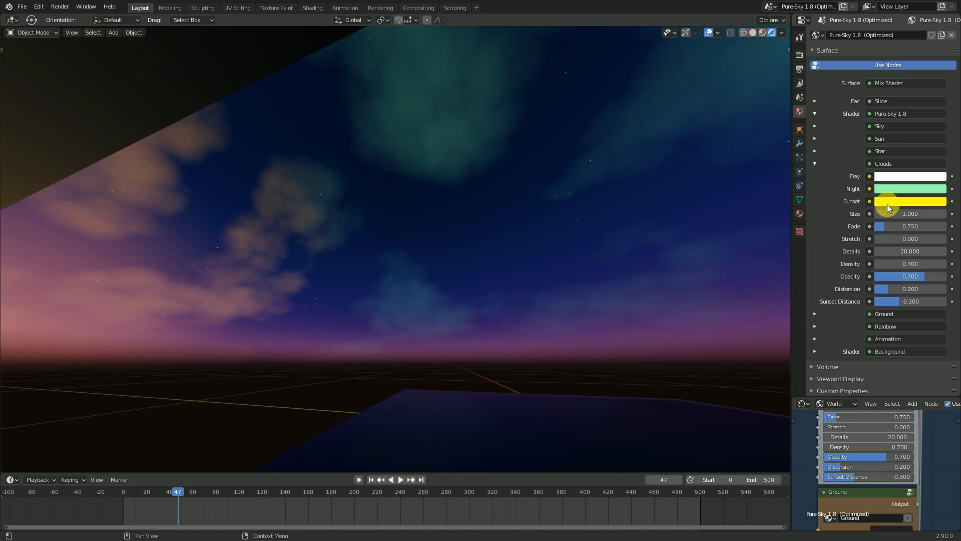
pyautogui.moveTo(496, 222)
pyautogui.mouseDown(button='middle')
pyautogui.moveTo(468, 224)
pyautogui.moveTo(478, 224)
pyautogui.mouseUp(button='middle')
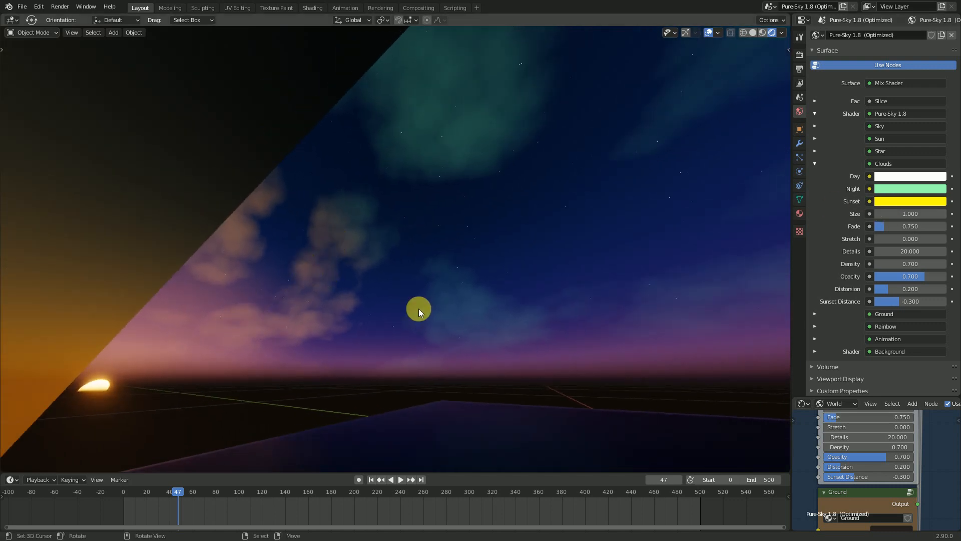
# Try out the Clouds' Sunset Distance, cancel the change, and compare the clouds at frames 145 and 49.
pyautogui.moveTo(903, 303)
pyautogui.mouseDown()
pyautogui.moveTo(891, 302)
pyautogui.moveTo(939, 303)
pyautogui.moveTo(920, 302)
pyautogui.mouseUp()
pyautogui.rightClick(920, 302)
pyautogui.moveTo(530, 292); pyautogui.dragTo(539, 289, button='middle')
pyautogui.moveTo(178, 508); pyautogui.dragTo(292, 500)
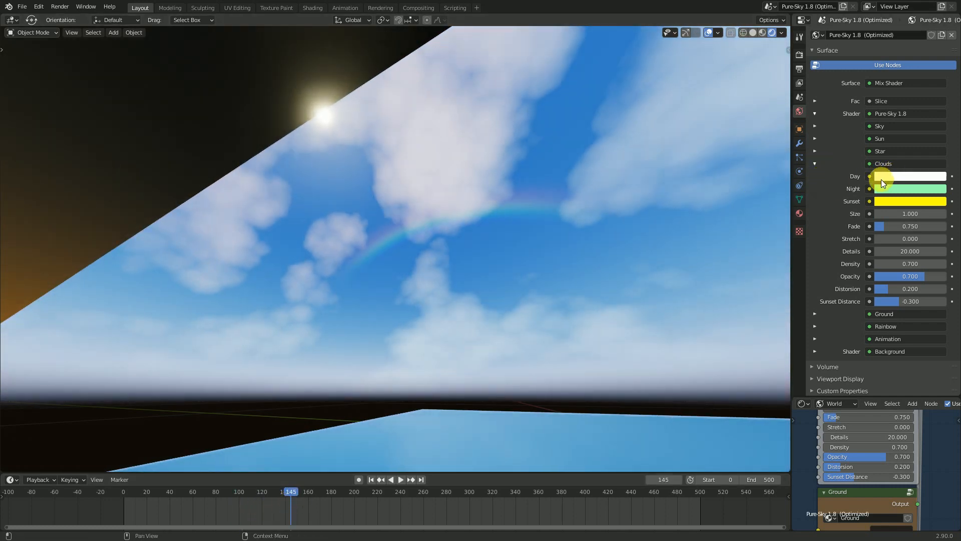
pyautogui.moveTo(272, 512); pyautogui.dragTo(181, 507)
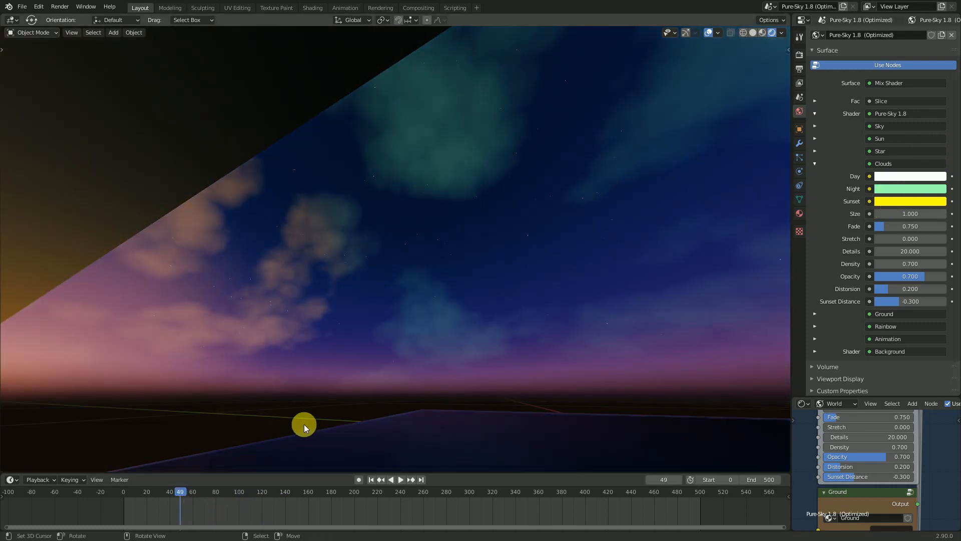
# Undo the Clouds' Night colour change and move the timeline to daytime at frame 131.
pyautogui.hotkey('ctrl', 'z')
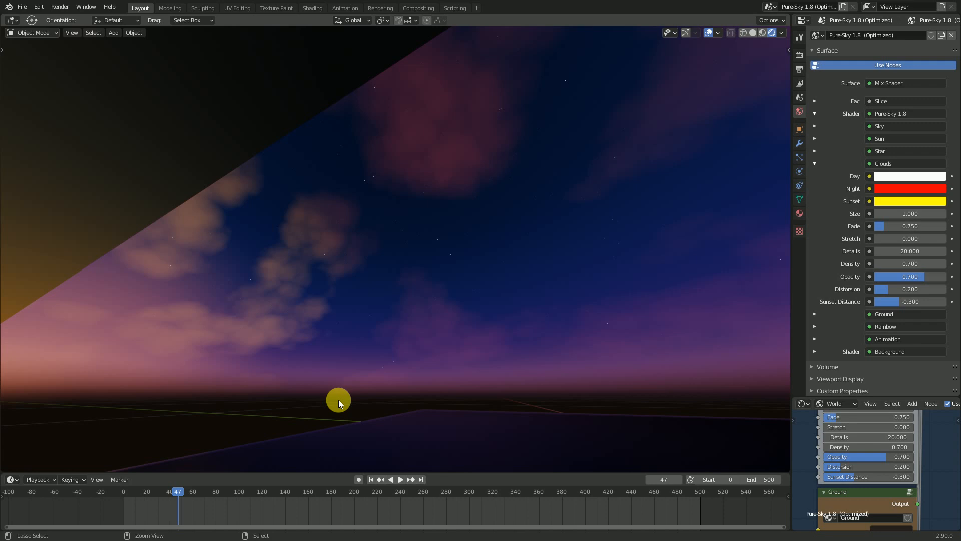
pyautogui.moveTo(475, 370); pyautogui.dragTo(474, 370, button='middle')
pyautogui.moveTo(427, 316); pyautogui.dragTo(388, 333, button='middle')
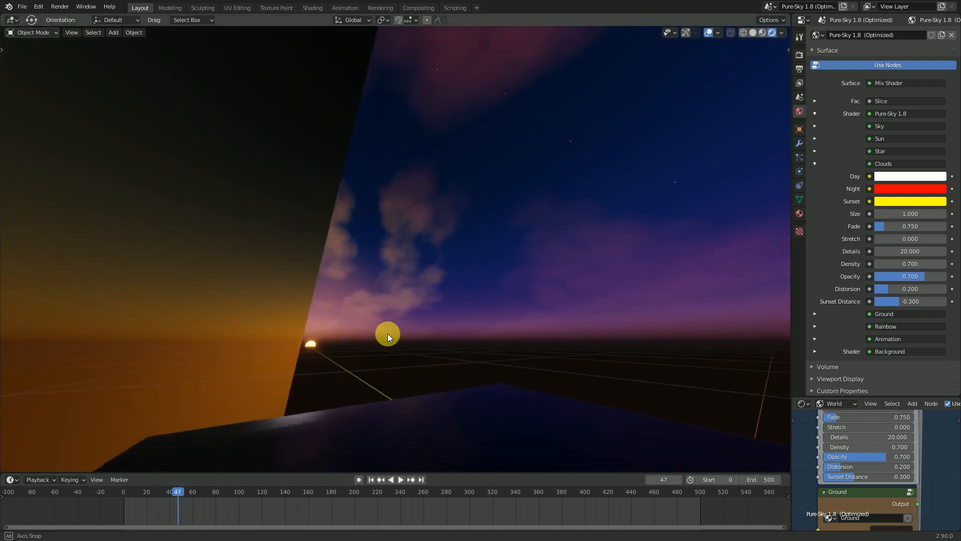
pyautogui.moveTo(176, 511); pyautogui.dragTo(275, 521)
pyautogui.moveTo(390, 257); pyautogui.dragTo(360, 269, button='middle')
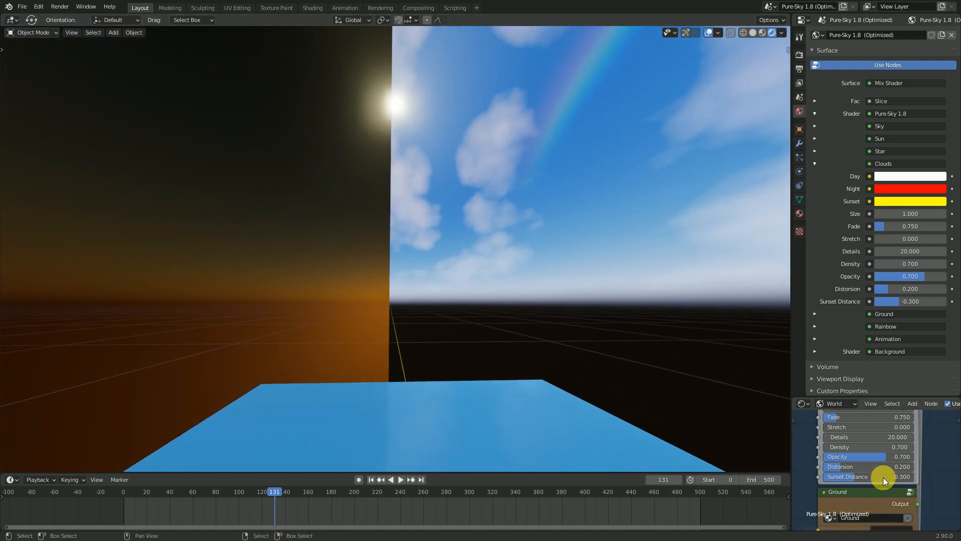
# Try out the Slice node's X value in the world node editor to shift the split between the two skies, restoring 0.5.
pyautogui.scroll(-5, 881, 491)
pyautogui.scroll(5, 874, 476)
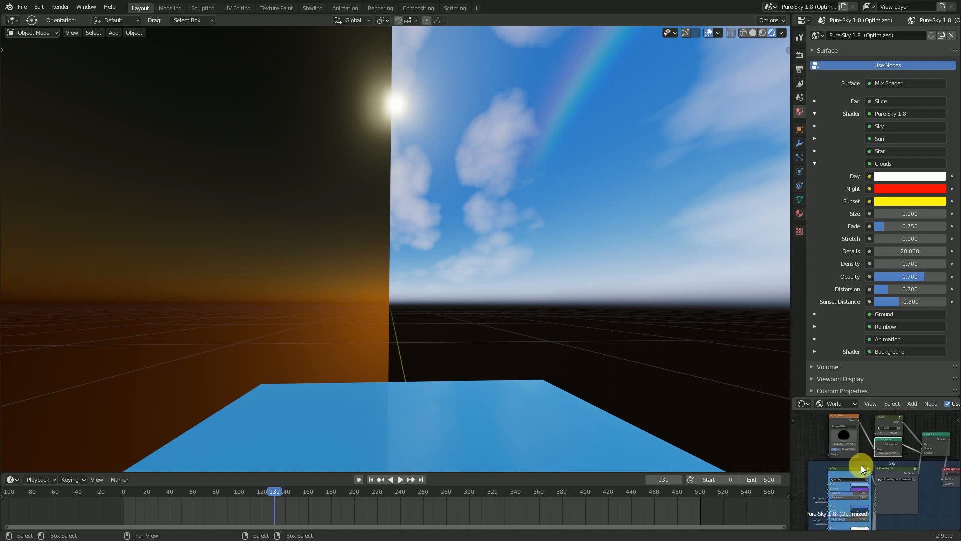
pyautogui.scroll(2, 903, 466)
pyautogui.moveTo(899, 423); pyautogui.dragTo(806, 423)
pyautogui.moveTo(899, 422); pyautogui.dragTo(925, 422)
pyautogui.moveTo(339, 211); pyautogui.dragTo(377, 197, button='middle')
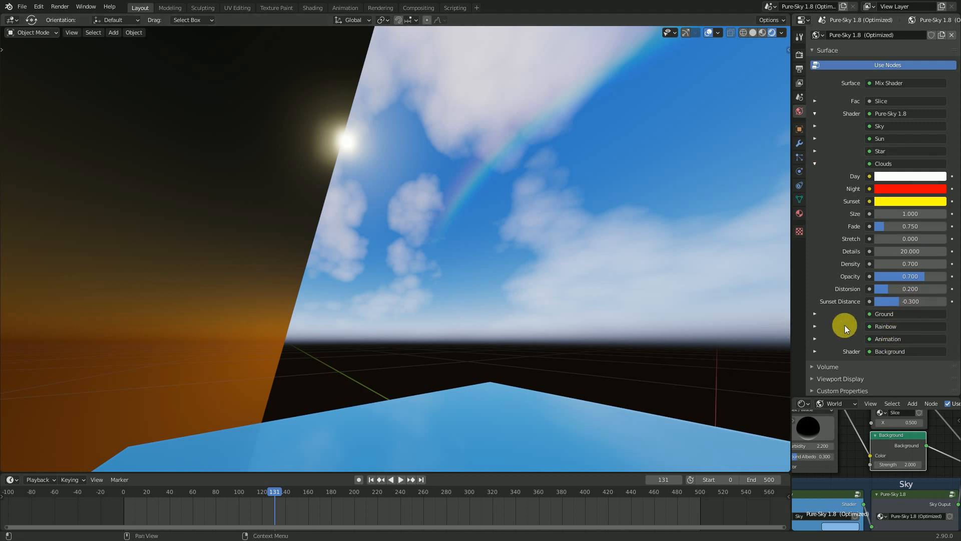
# Try out the Clouds' Distortion, Density and Details values, cancelling the changes.
pyautogui.moveTo(901, 289); pyautogui.dragTo(926, 250)
pyautogui.rightClick(910, 264)
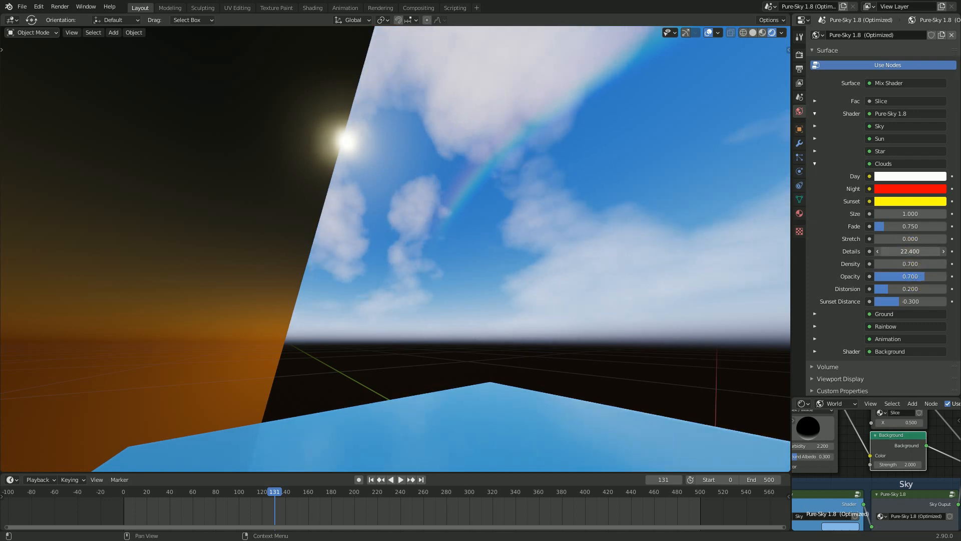
pyautogui.rightClick(924, 251)
# Try the Clouds' Stretch at 1.000, compare the cloud shapes in the viewport, and restore Stretch to 0.000.
pyautogui.moveTo(899, 239); pyautogui.dragTo(875, 238)
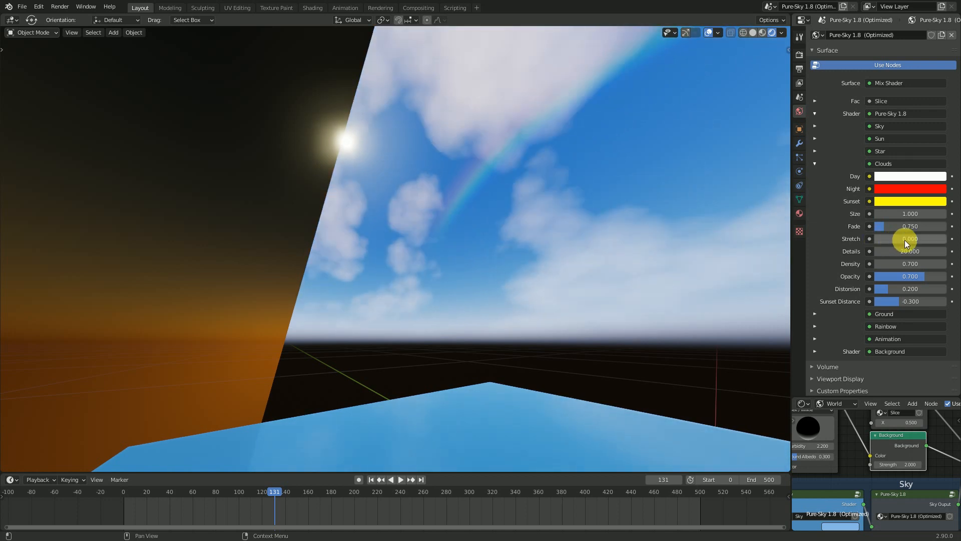
pyautogui.moveTo(500, 301); pyautogui.dragTo(480, 251, button='middle')
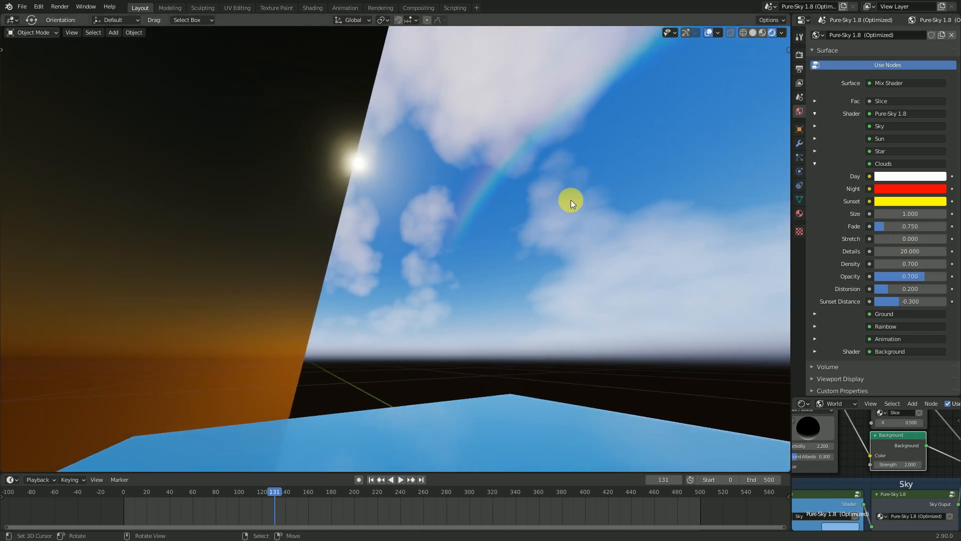
pyautogui.moveTo(600, 239); pyautogui.dragTo(605, 266, button='middle')
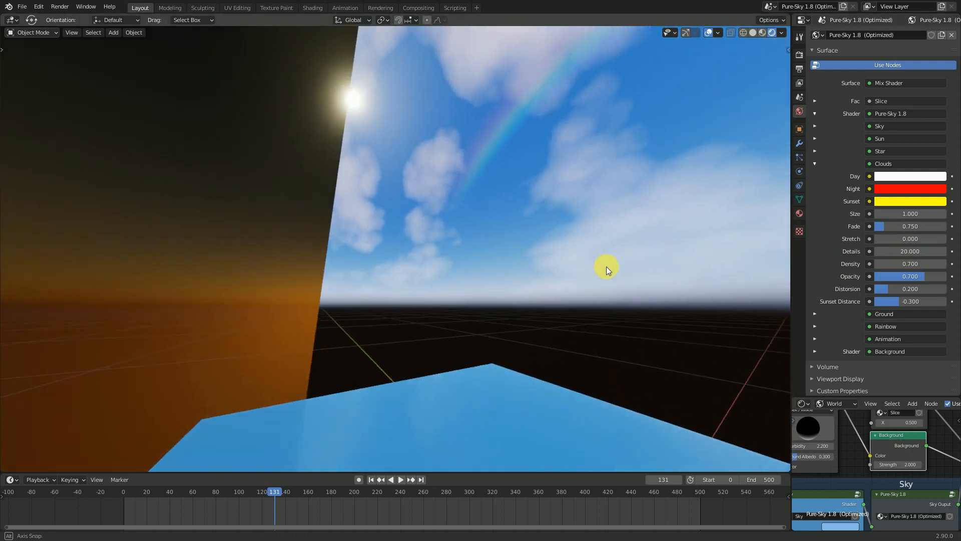
pyautogui.moveTo(419, 287); pyautogui.dragTo(410, 264, button='middle')
pyautogui.moveTo(510, 268); pyautogui.dragTo(515, 264, button='middle')
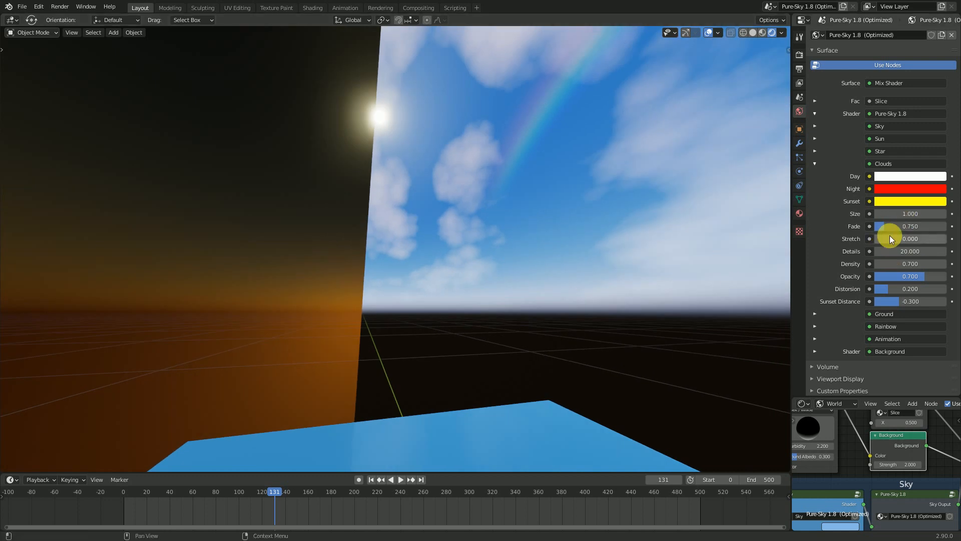
pyautogui.moveTo(876, 239); pyautogui.dragTo(946, 239)
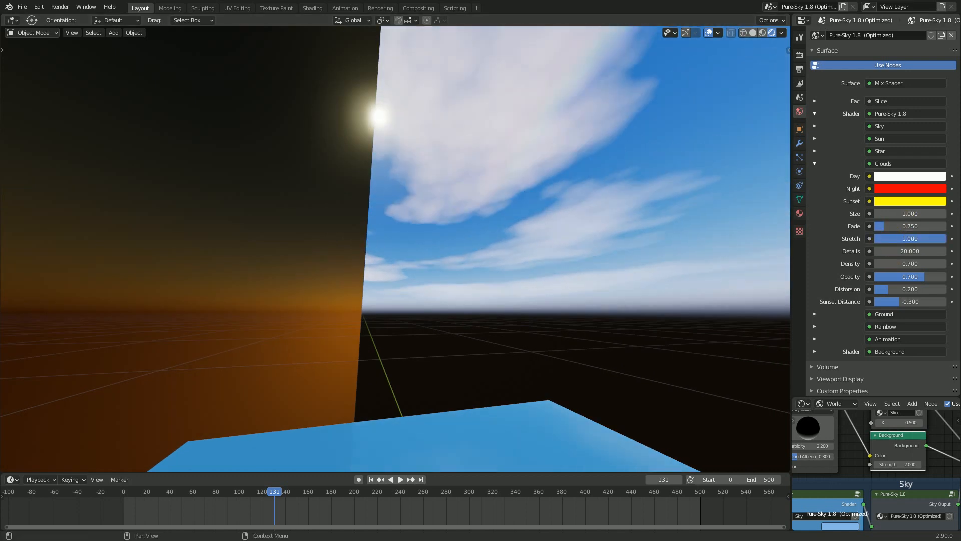
pyautogui.moveTo(552, 289); pyautogui.dragTo(653, 254, button='middle')
pyautogui.moveTo(487, 212); pyautogui.dragTo(360, 223, button='middle')
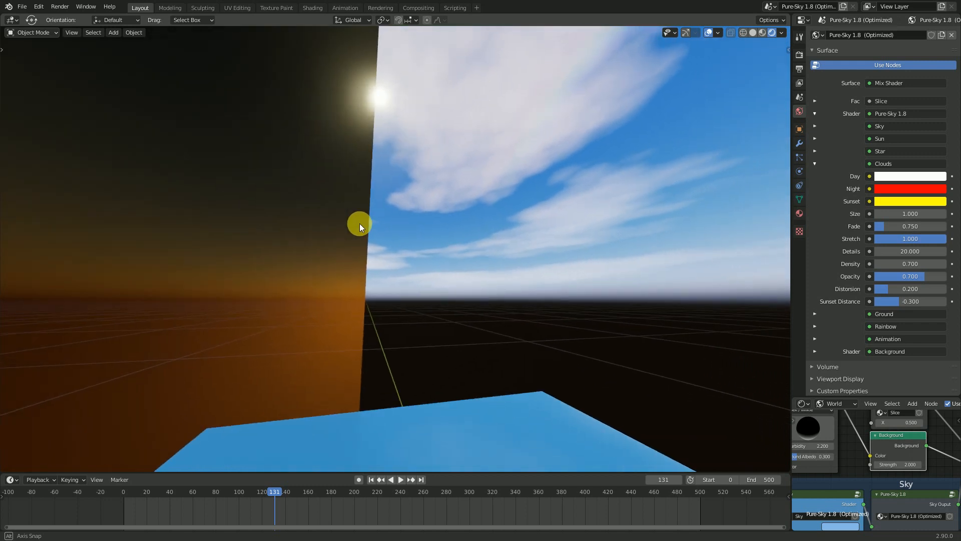
pyautogui.moveTo(945, 239); pyautogui.dragTo(874, 238)
pyautogui.moveTo(550, 227); pyautogui.dragTo(557, 225, button='middle')
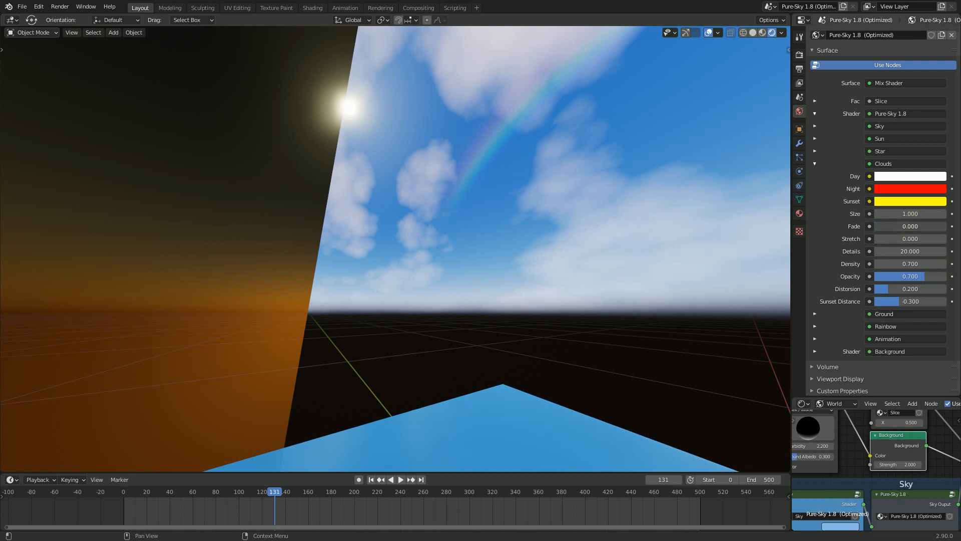
# Try the Clouds' Fade at 0.000, cancel back to 0.750, and look over the clouds.
pyautogui.moveTo(886, 226); pyautogui.dragTo(912, 214)
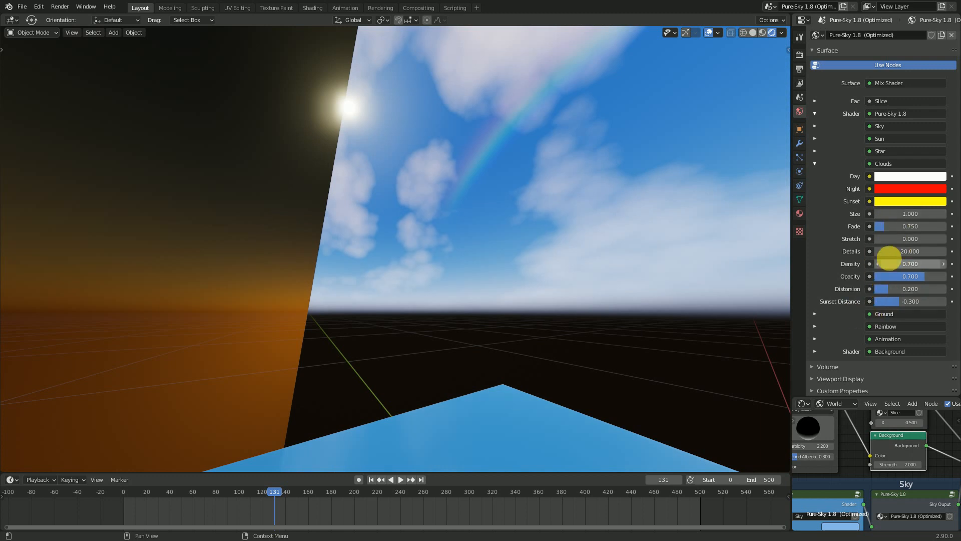
pyautogui.moveTo(440, 274); pyautogui.dragTo(467, 283, button='middle')
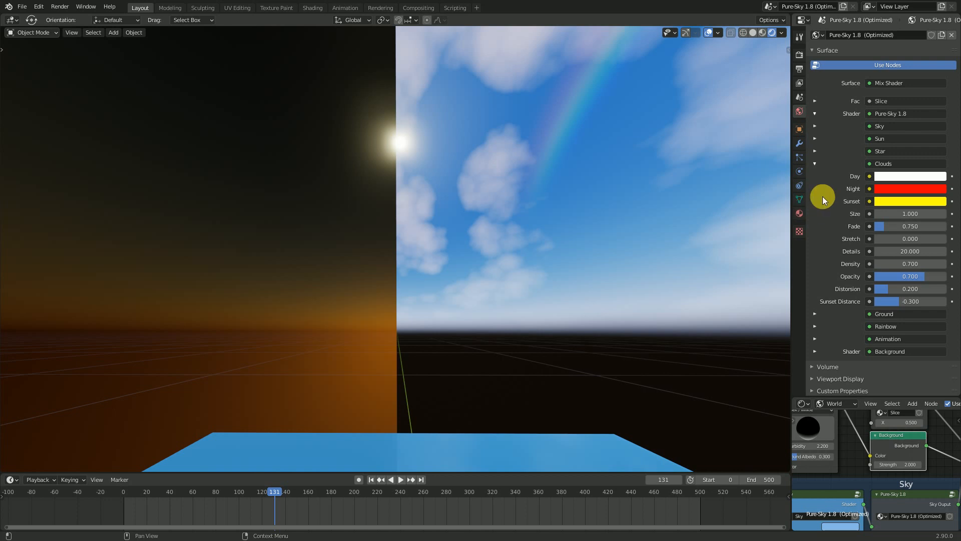
pyautogui.moveTo(410, 317); pyautogui.dragTo(446, 300, button='middle')
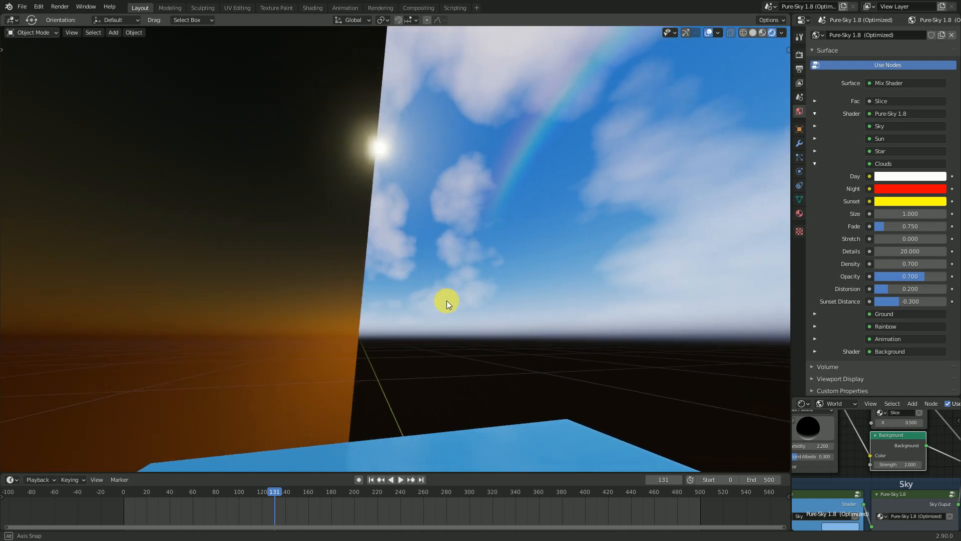
# Switch from the Clouds to the Animation settings, try Sky Cartoon / Realistic at 0, and set it to 0.5.
pyautogui.click(815, 163)
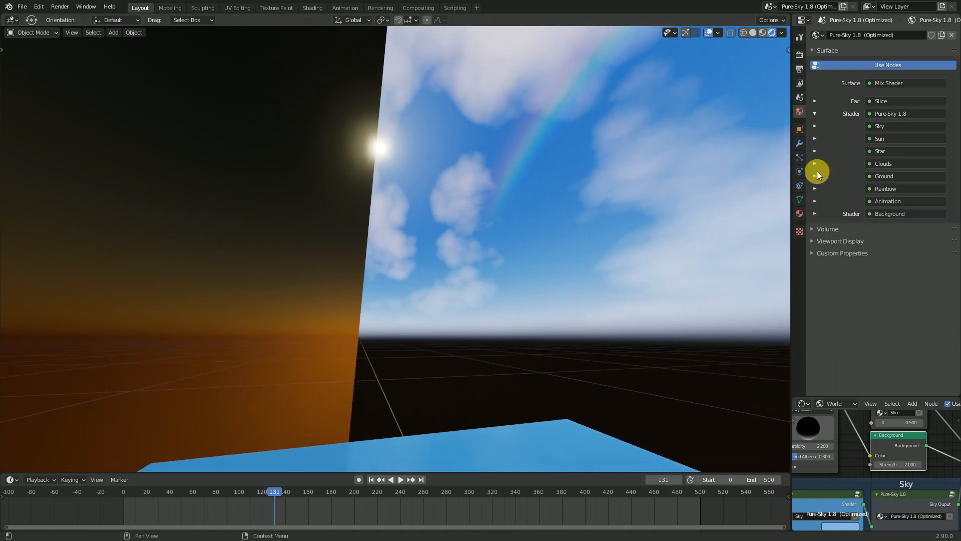
pyautogui.click(815, 213)
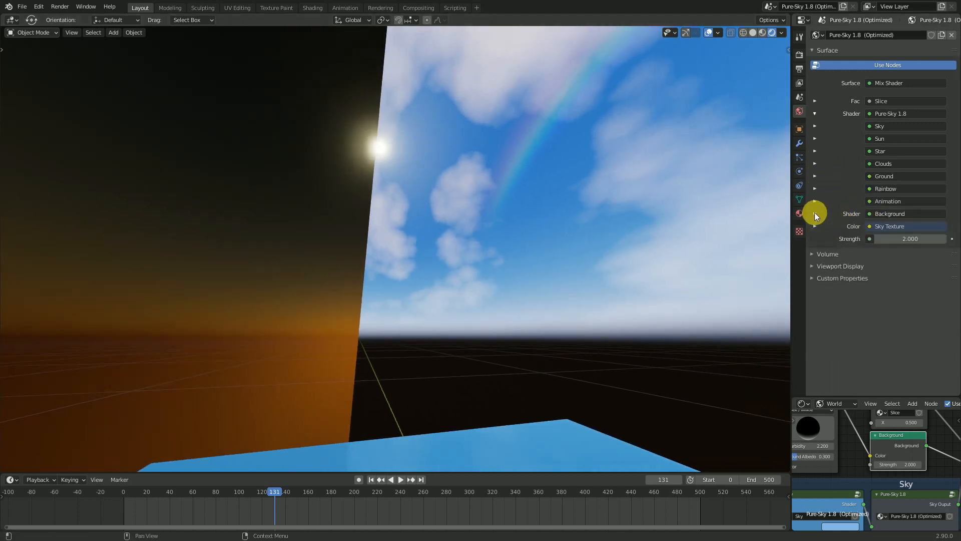
pyautogui.click(815, 213)
pyautogui.click(815, 201)
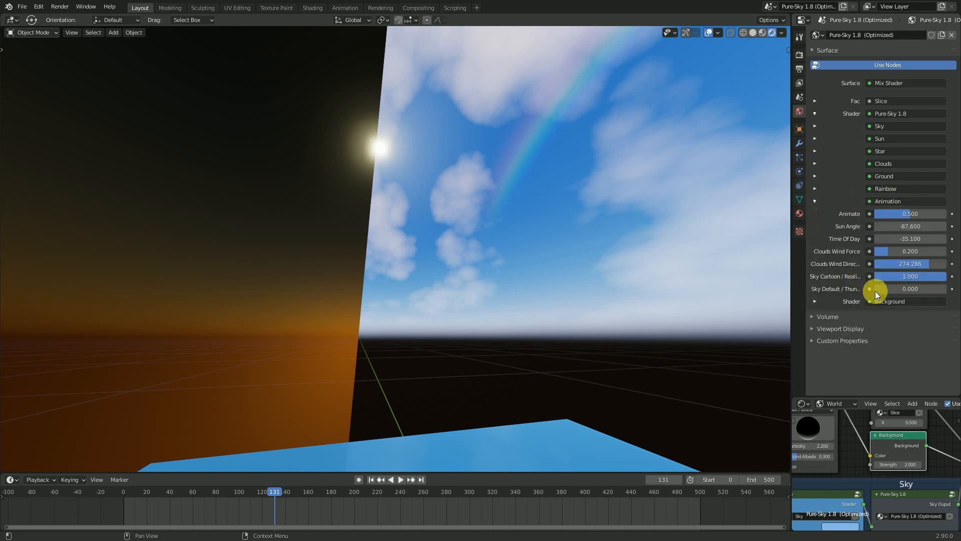
pyautogui.moveTo(433, 291); pyautogui.dragTo(500, 266, button='middle')
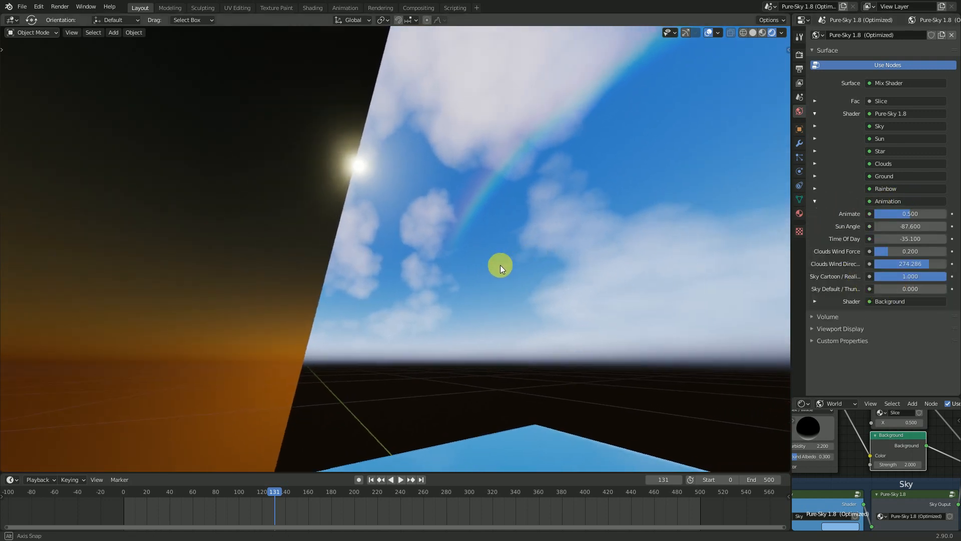
pyautogui.moveTo(920, 277); pyautogui.dragTo(871, 279)
pyautogui.moveTo(411, 236); pyautogui.dragTo(437, 264, button='middle')
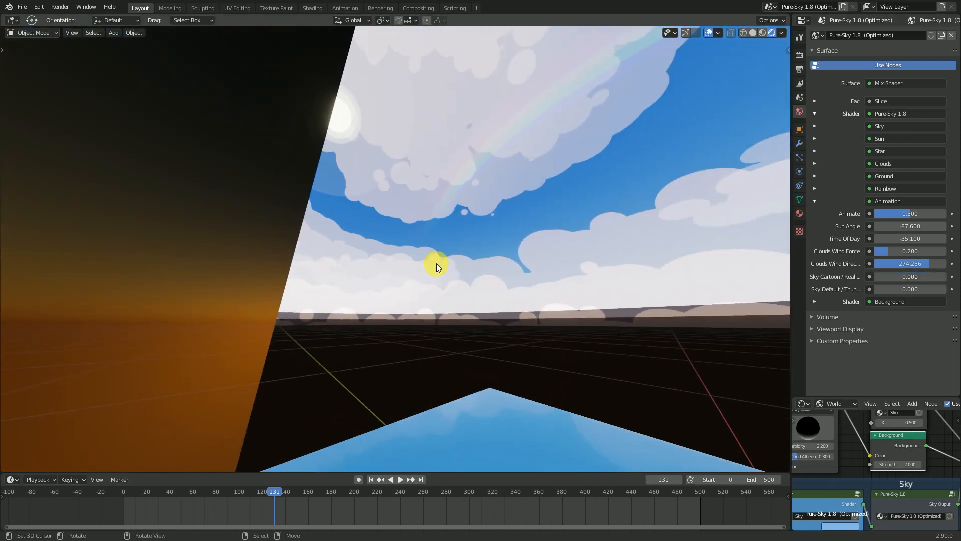
pyautogui.click(897, 276)
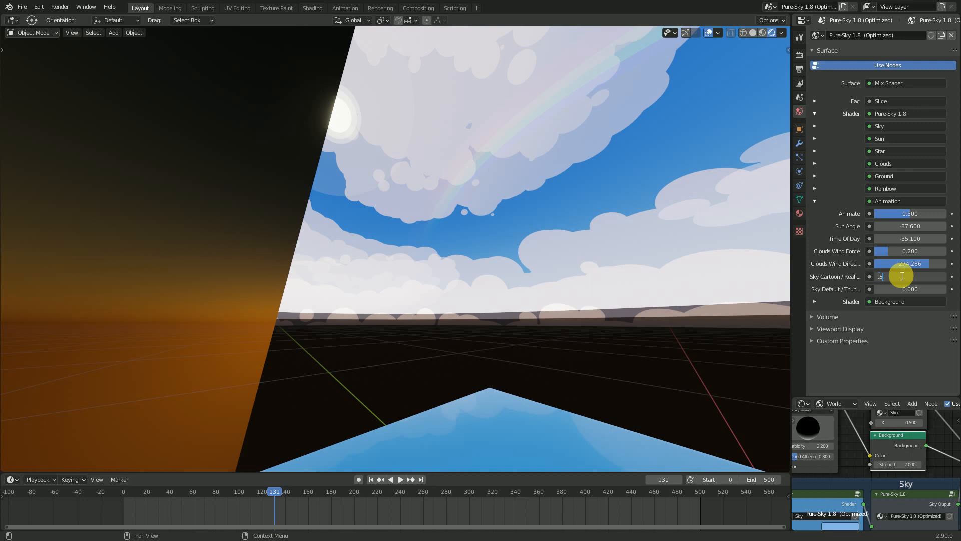
pyautogui.write('.5')
pyautogui.press('Return')
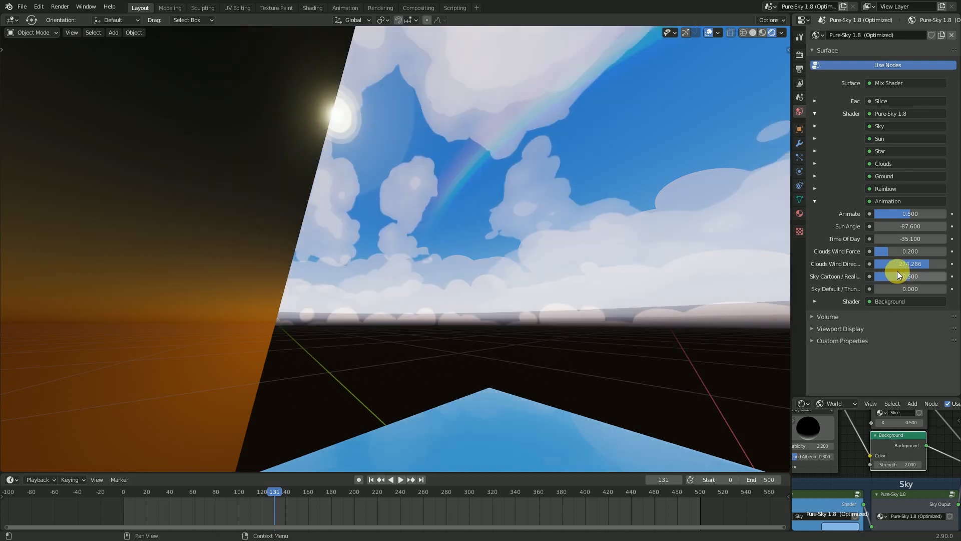
# Return to the Clouds settings and set Stretch to 1.000 and Distortion to 5.000.
pyautogui.click(815, 201)
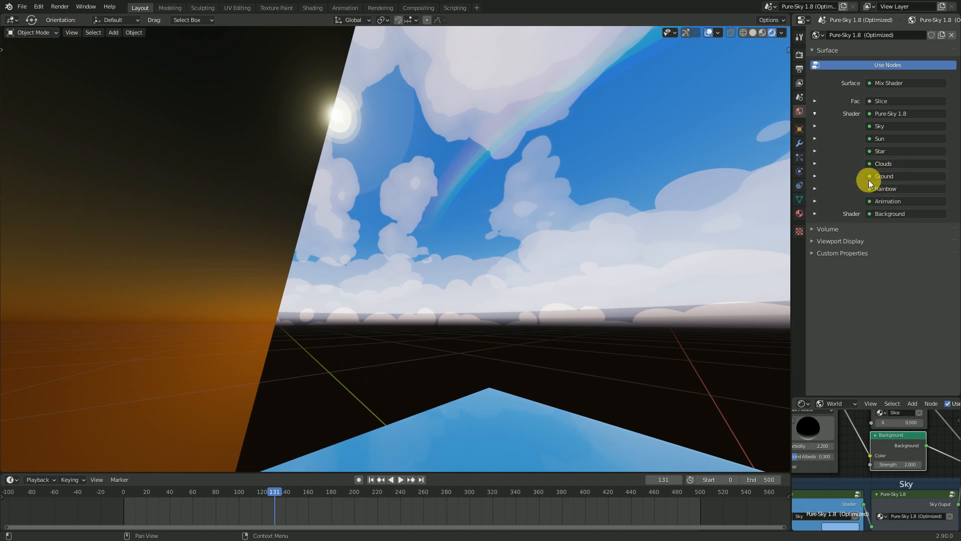
pyautogui.click(816, 163)
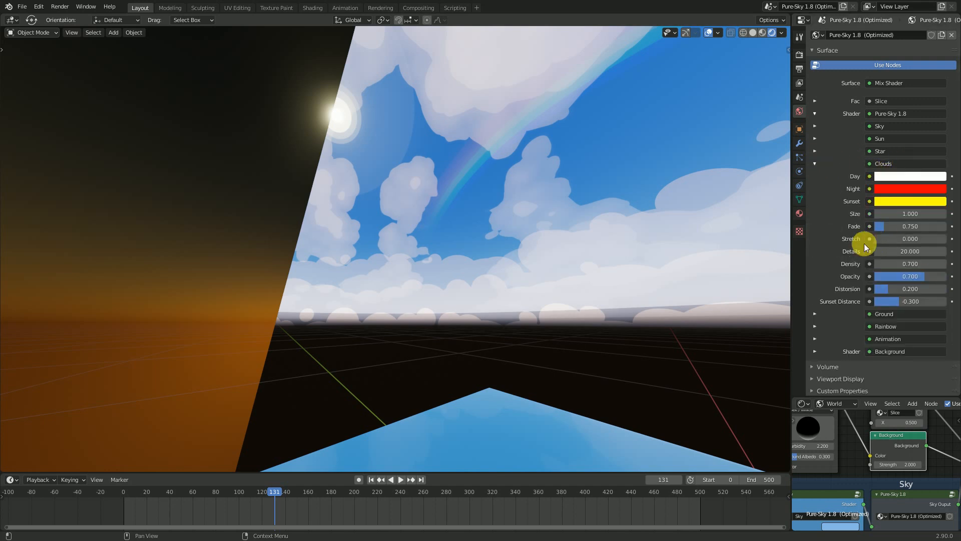
pyautogui.moveTo(882, 239); pyautogui.dragTo(931, 238)
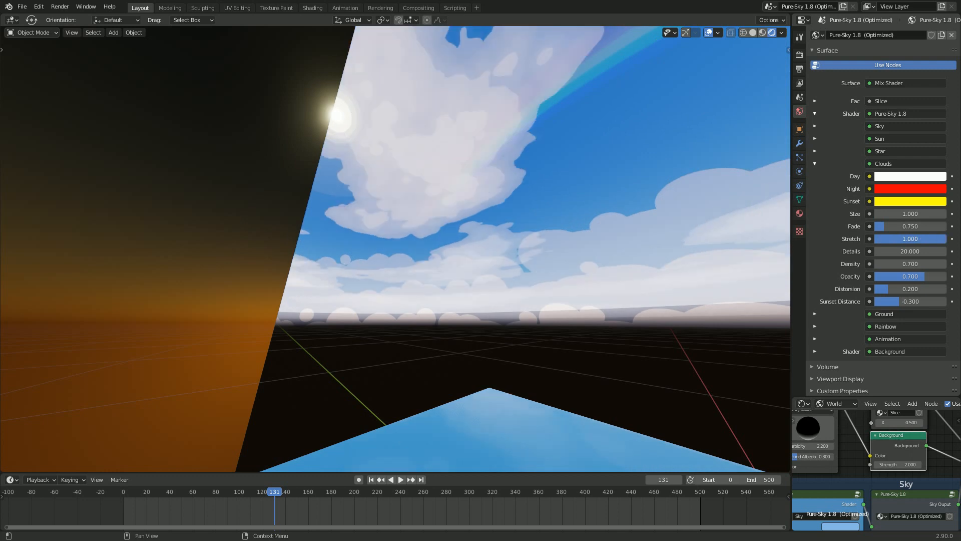
pyautogui.moveTo(540, 252); pyautogui.dragTo(585, 253, button='middle')
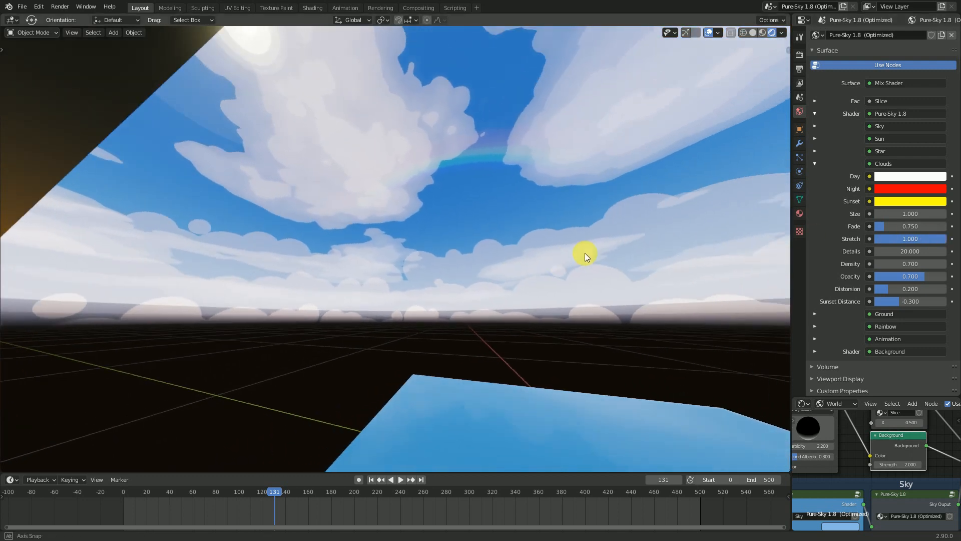
pyautogui.click(907, 290)
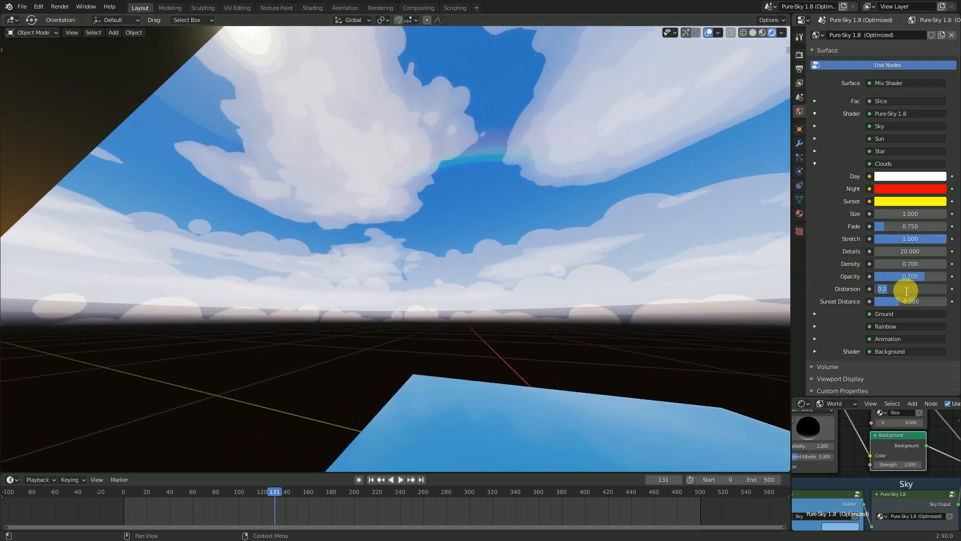
pyautogui.press('Return')
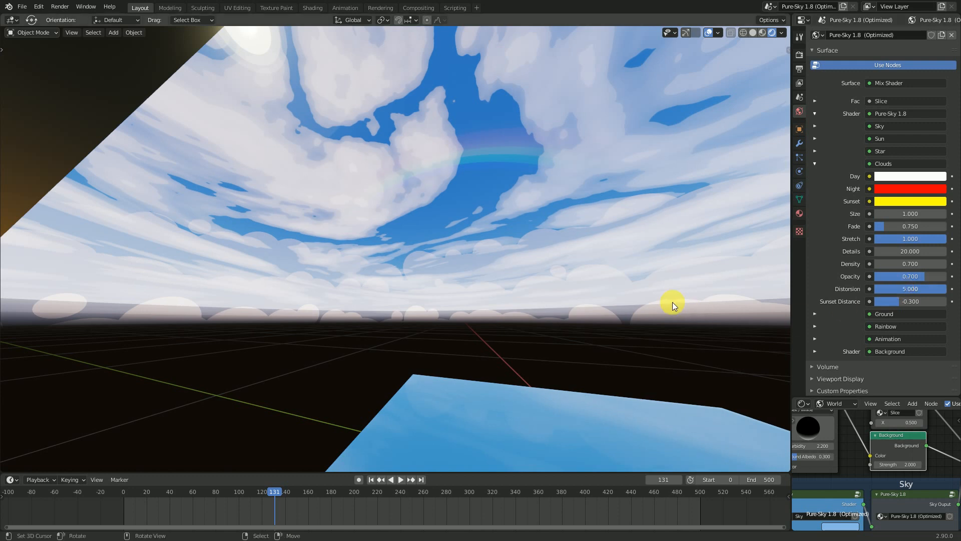
# Play the animation briefly and watch how the stretched, distorted clouds move beside the built-in sky.
pyautogui.moveTo(635, 290); pyautogui.dragTo(604, 287, button='middle')
pyautogui.press('space')
pyautogui.moveTo(523, 278); pyautogui.dragTo(467, 287, button='middle')
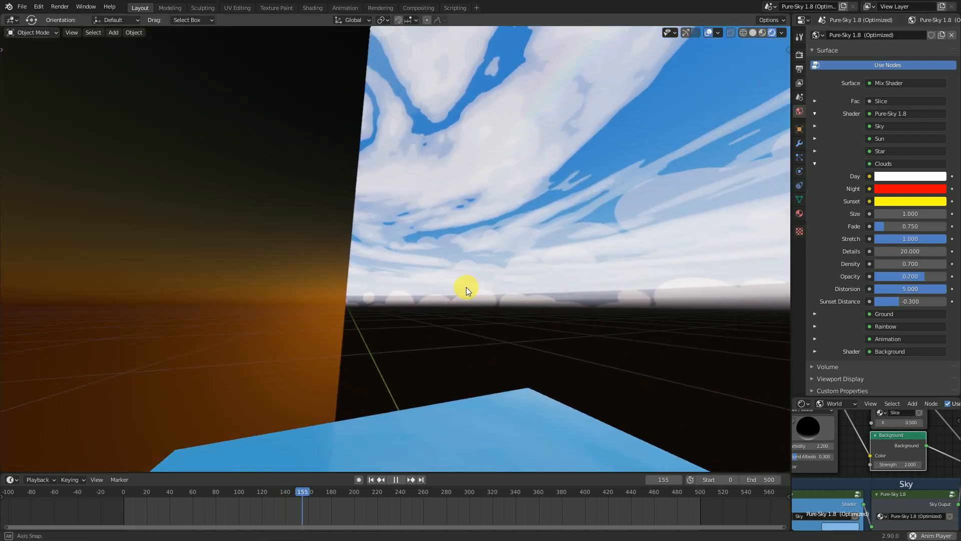
pyautogui.press('space')
# Lower the Slice node's X value in the world node editor until Pure-Sky fills the whole view.
pyautogui.scroll(-1, 887, 434)
pyautogui.moveTo(905, 425); pyautogui.dragTo(903, 443, button='middle')
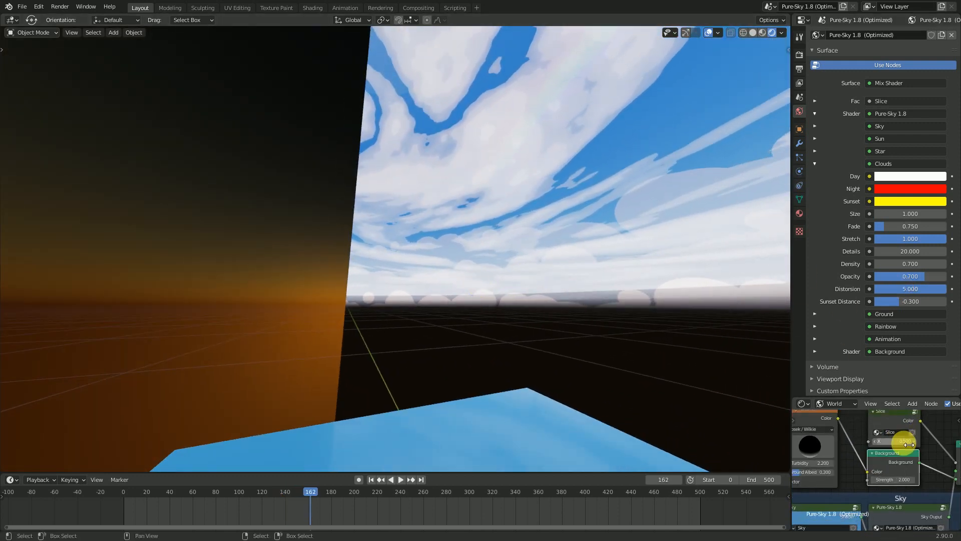
pyautogui.moveTo(907, 444); pyautogui.dragTo(831, 444)
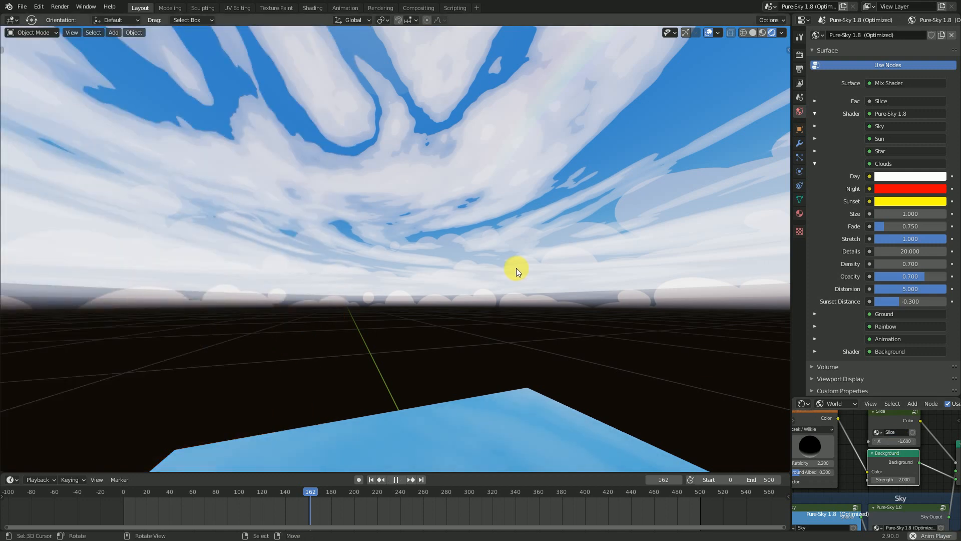
# Return to frame 0 and play the animation to frame 211, examining the full-view sky from night to day.
pyautogui.press('space')
pyautogui.press('space')
pyautogui.click(377, 480)
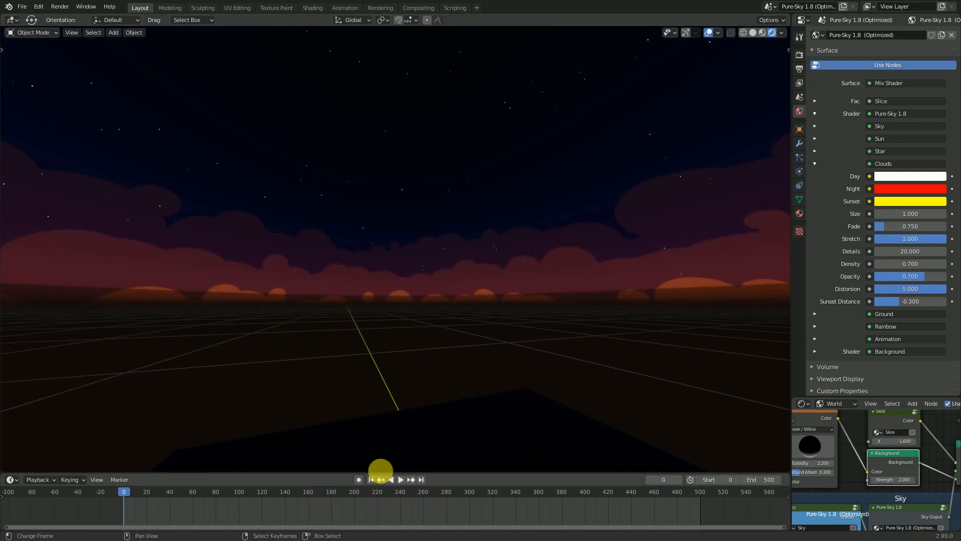
pyautogui.press('space')
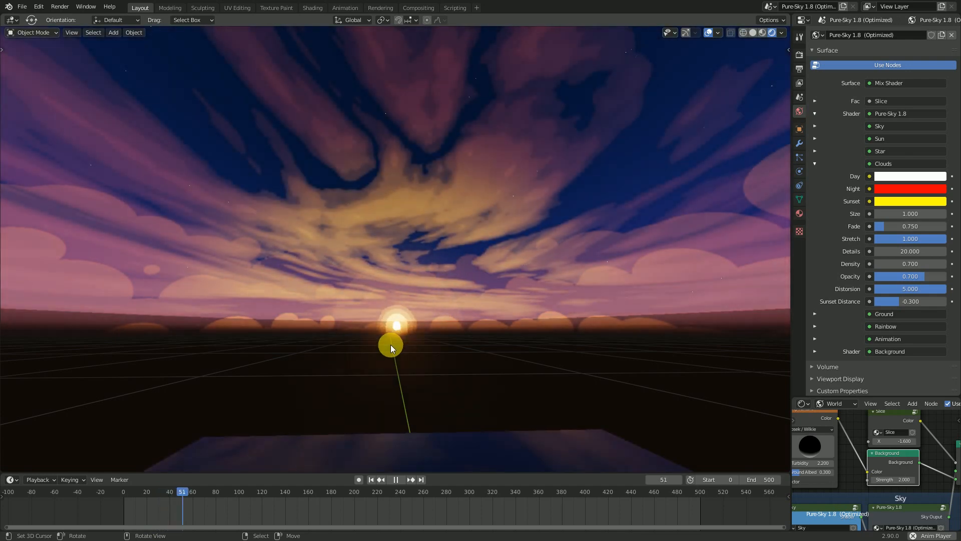
pyautogui.moveTo(391, 345); pyautogui.dragTo(551, 317, button='middle')
pyautogui.press('space')
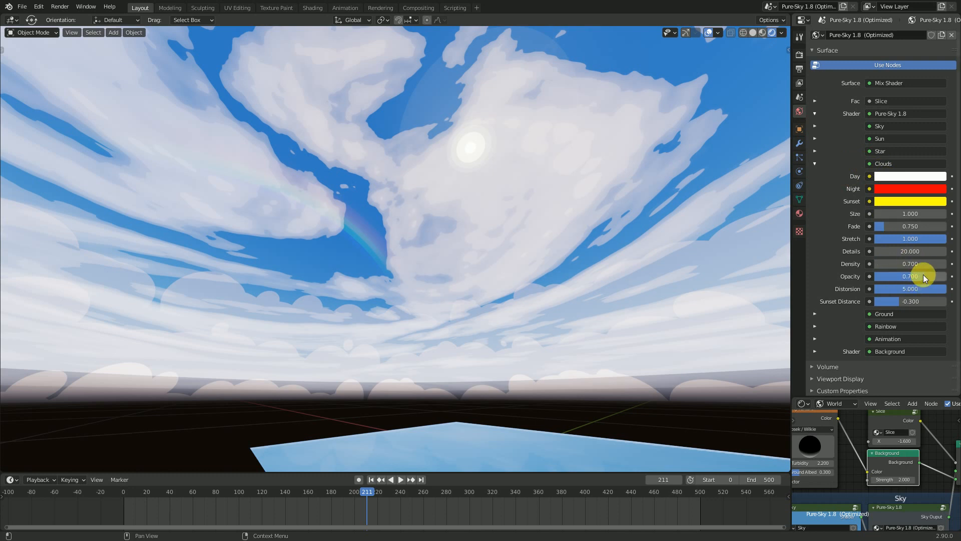
# Set the Clouds' Density to 0.870 and try out a higher Opacity, cancelling that change.
pyautogui.moveTo(911, 264); pyautogui.dragTo(920, 264)
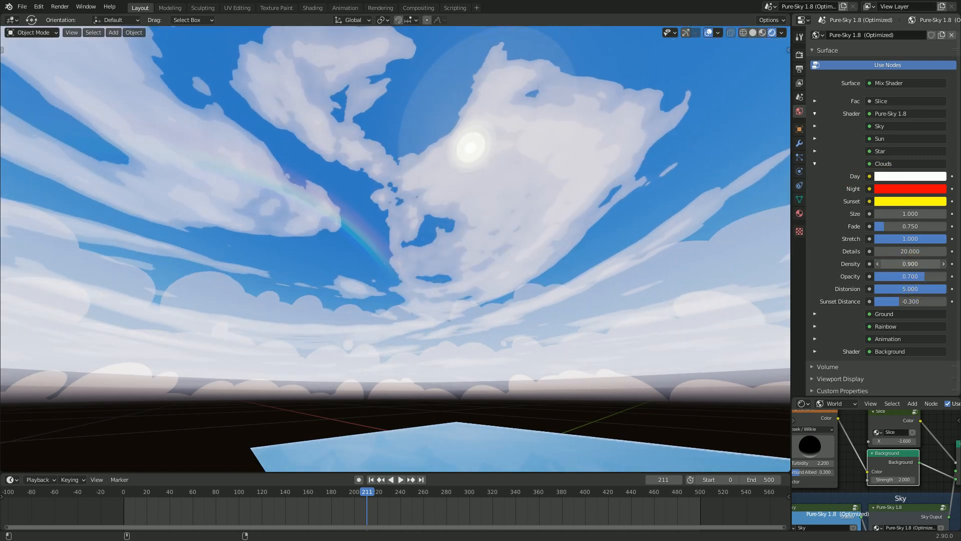
pyautogui.moveTo(921, 264); pyautogui.dragTo(918, 264)
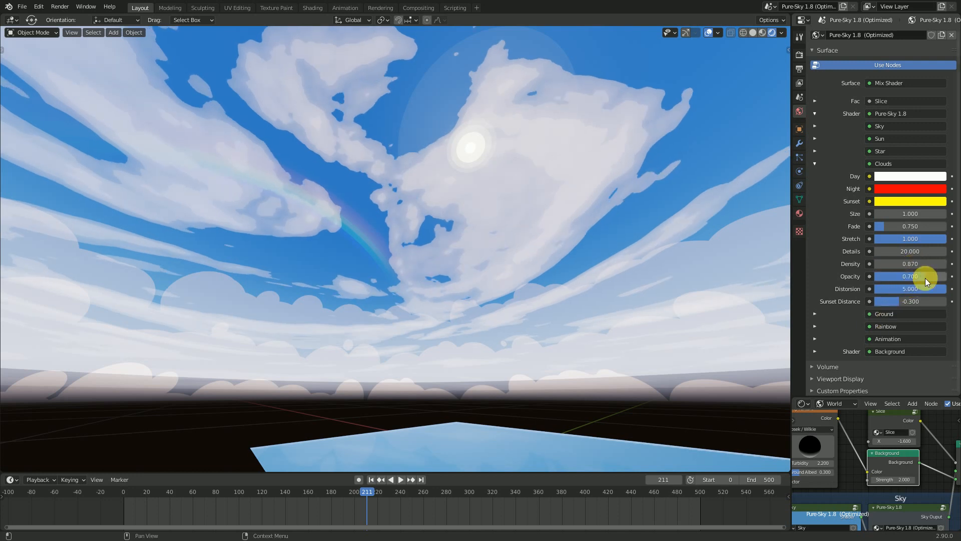
pyautogui.moveTo(924, 276)
pyautogui.mouseDown()
pyautogui.moveTo(904, 276)
pyautogui.moveTo(938, 277)
pyautogui.mouseUp()
pyautogui.rightClick(938, 276)
# Play the animation again with the adjusted clouds, return to frame 0, and expand the Animation settings.
pyautogui.press('space')
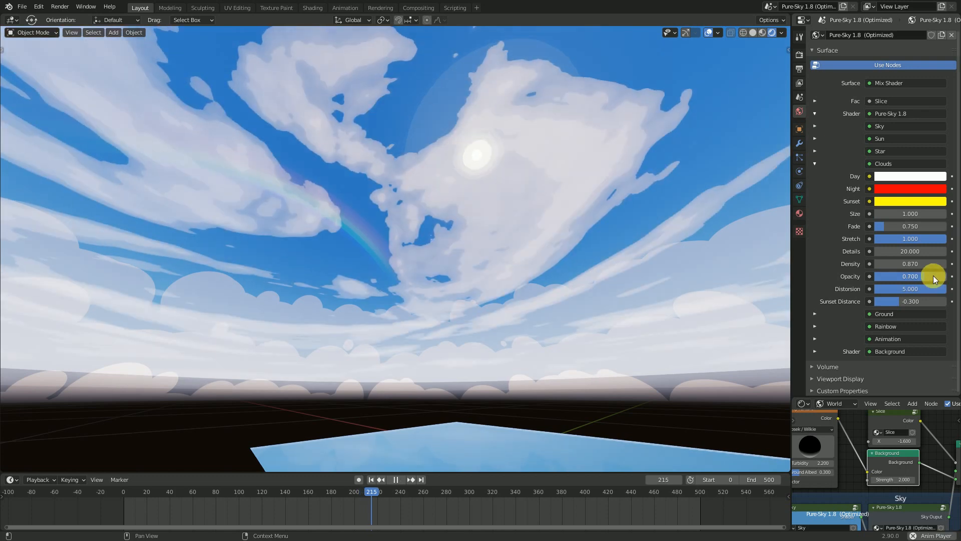
pyautogui.moveTo(360, 255); pyautogui.dragTo(526, 299, button='middle')
pyautogui.press('space')
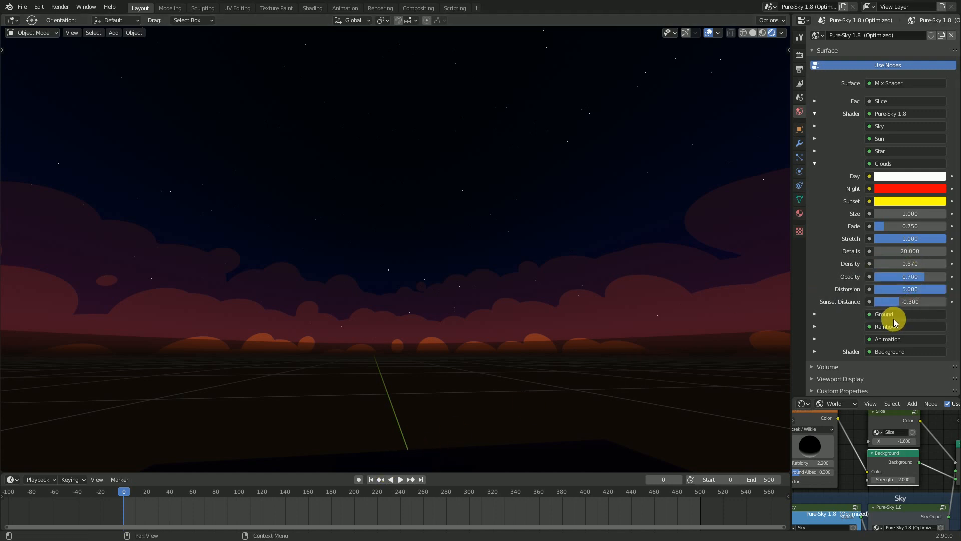
pyautogui.click(816, 338)
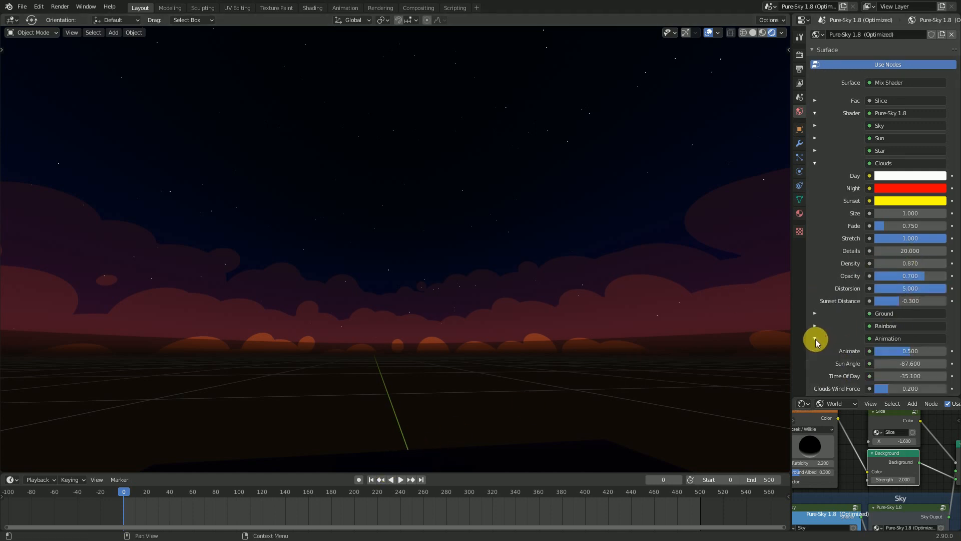
# Set Sky Cartoon / Realistic to 1.000 in the Animation settings.
pyautogui.scroll(-5, 815, 325)
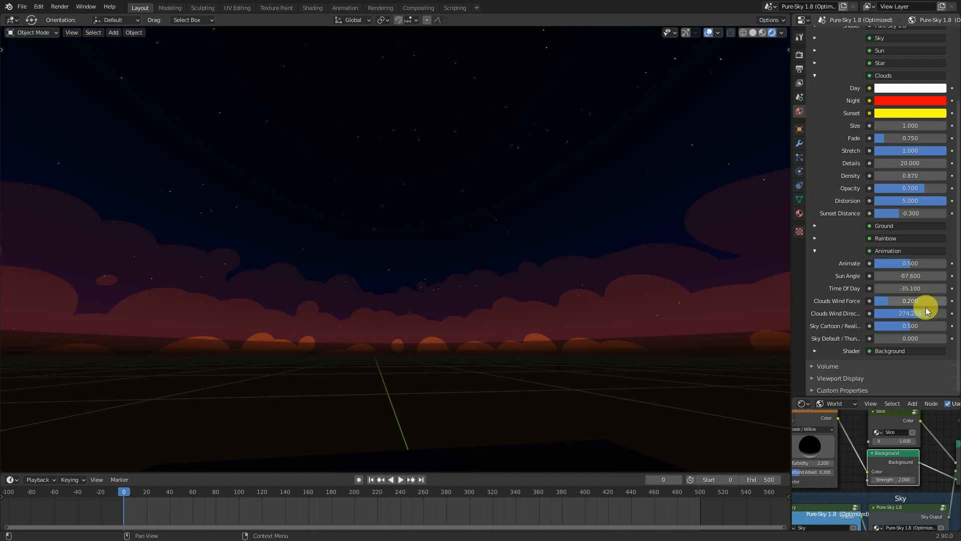
pyautogui.moveTo(910, 325); pyautogui.dragTo(941, 326)
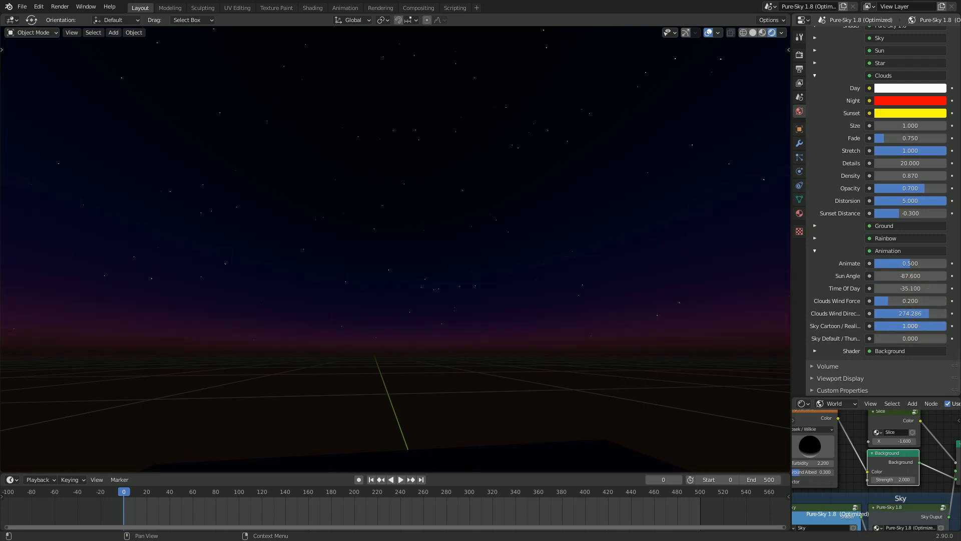
pyautogui.scroll(3, 905, 210)
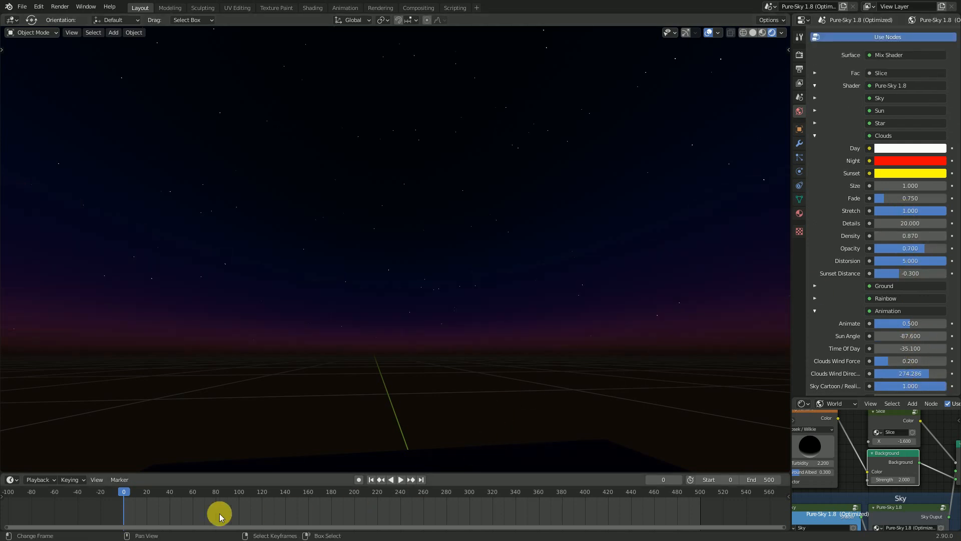
# Scrub the timeline to frame 67 and set the Slice node's X value to 0.500 to split the view between both skies.
pyautogui.moveTo(154, 512); pyautogui.dragTo(201, 507)
pyautogui.moveTo(313, 390); pyautogui.dragTo(310, 391, button='middle')
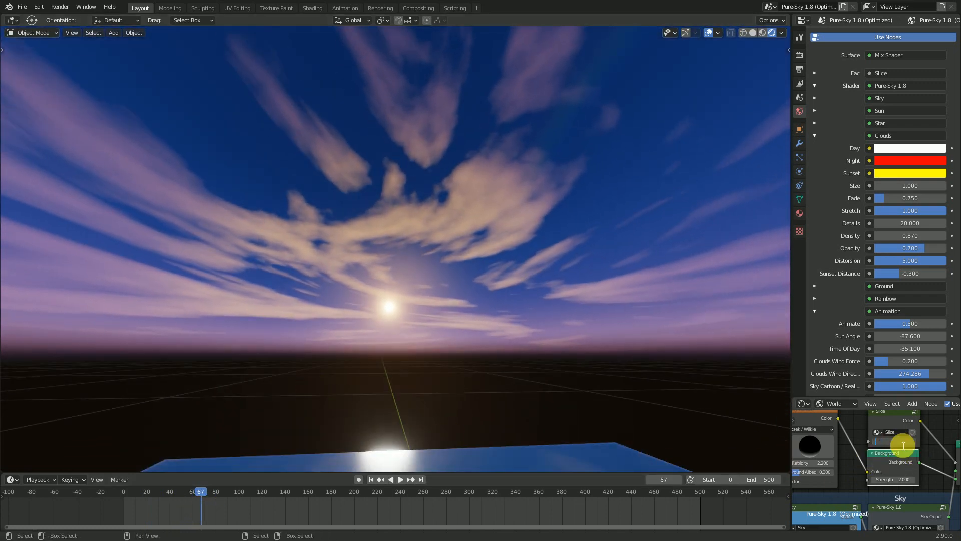
pyautogui.press('Return')
pyautogui.moveTo(579, 362)
pyautogui.mouseDown(button='middle')
pyautogui.moveTo(566, 351)
pyautogui.moveTo(581, 368)
pyautogui.mouseUp(button='middle')
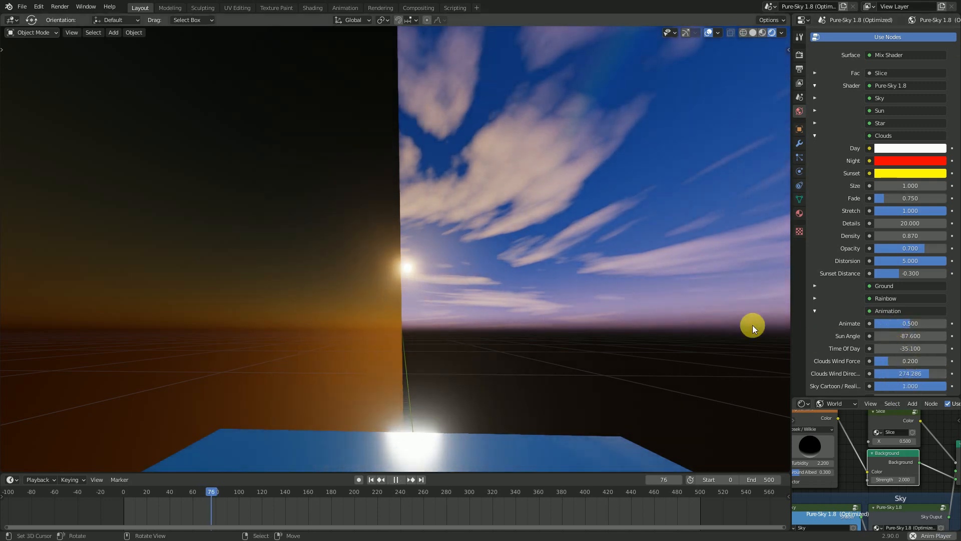
# Try out Animate at 0.000 with Time Of Day at 61.000, and play the animation to watch only the clouds move.
pyautogui.press('BackSpace')
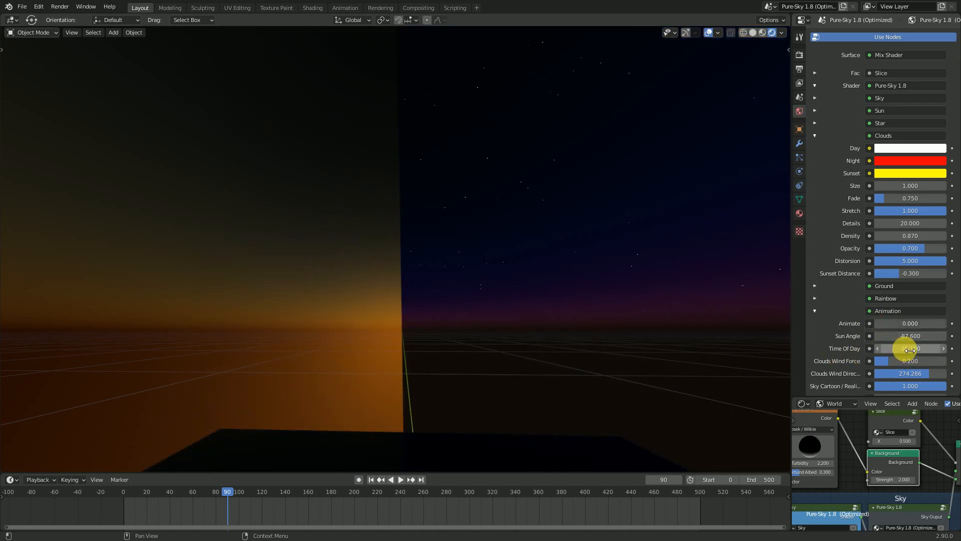
pyautogui.moveTo(910, 349); pyautogui.dragTo(959, 348)
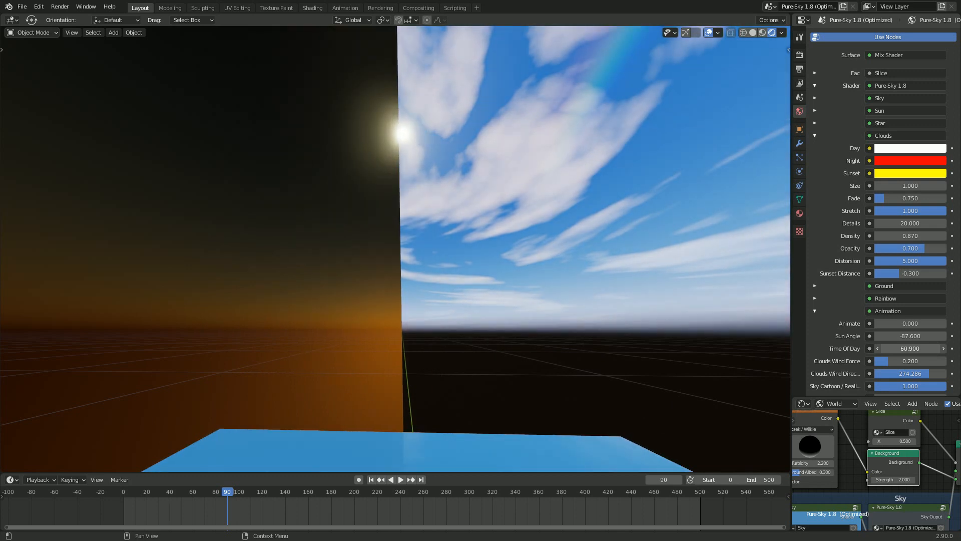
pyautogui.press('space')
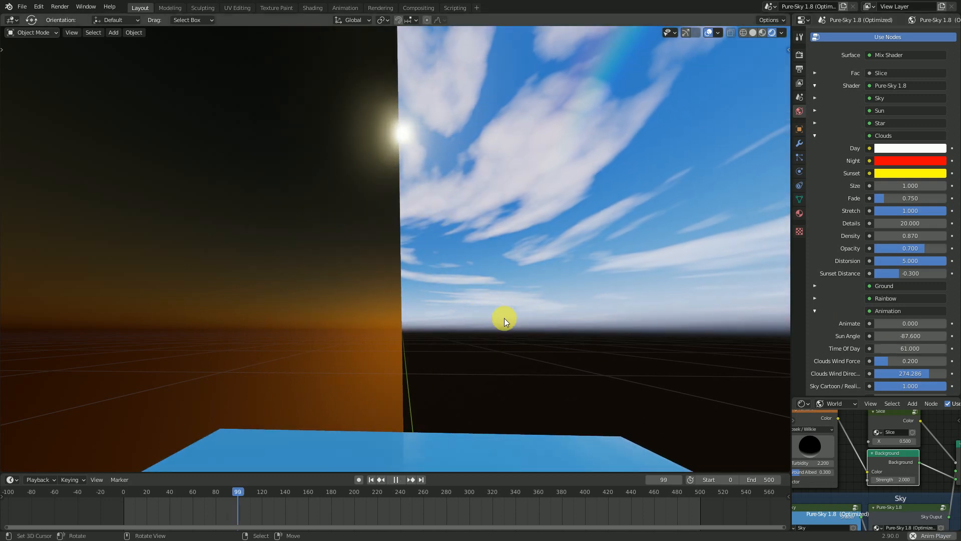
pyautogui.moveTo(477, 300)
pyautogui.mouseDown(button='middle')
pyautogui.moveTo(497, 290)
pyautogui.moveTo(557, 297)
pyautogui.moveTo(466, 299)
pyautogui.moveTo(471, 310)
pyautogui.mouseUp(button='middle')
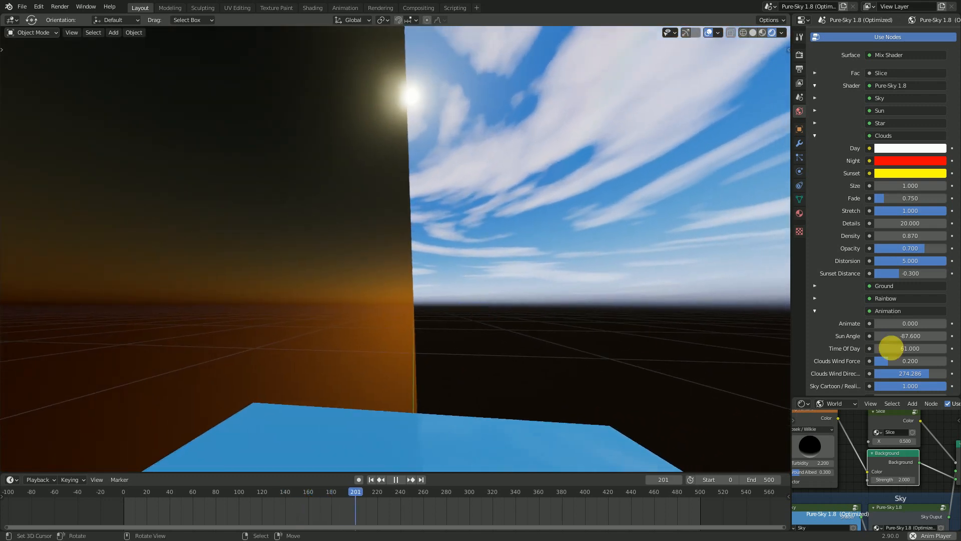
# Try another Sun Angle during playback, cancel it, stop playback and undo the Animate and Time Of Day changes.
pyautogui.moveTo(897, 336)
pyautogui.mouseDown()
pyautogui.moveTo(930, 336)
pyautogui.moveTo(879, 336)
pyautogui.mouseUp()
pyautogui.press('Escape')
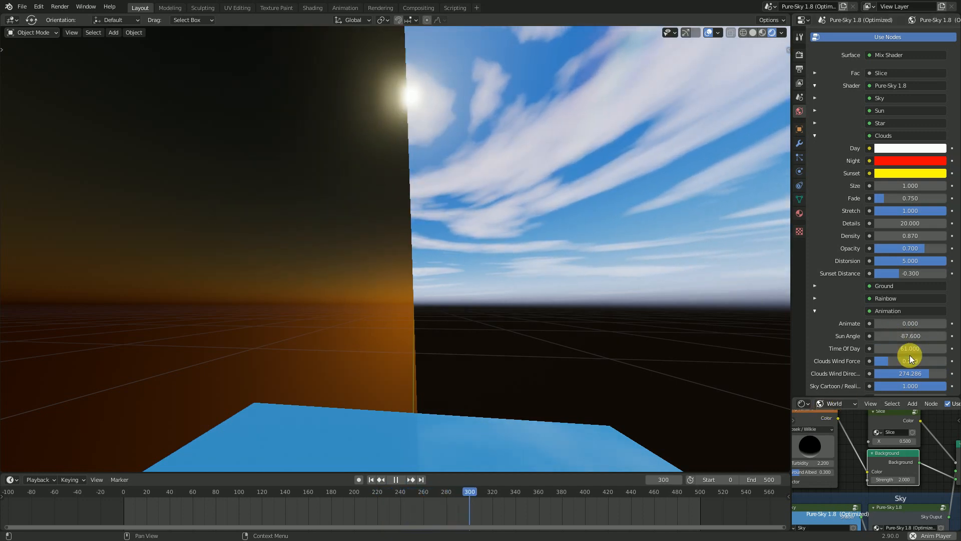
pyautogui.press('space')
pyautogui.hotkey('ctrl', 'z')
pyautogui.hotkey('ctrl', 'z')
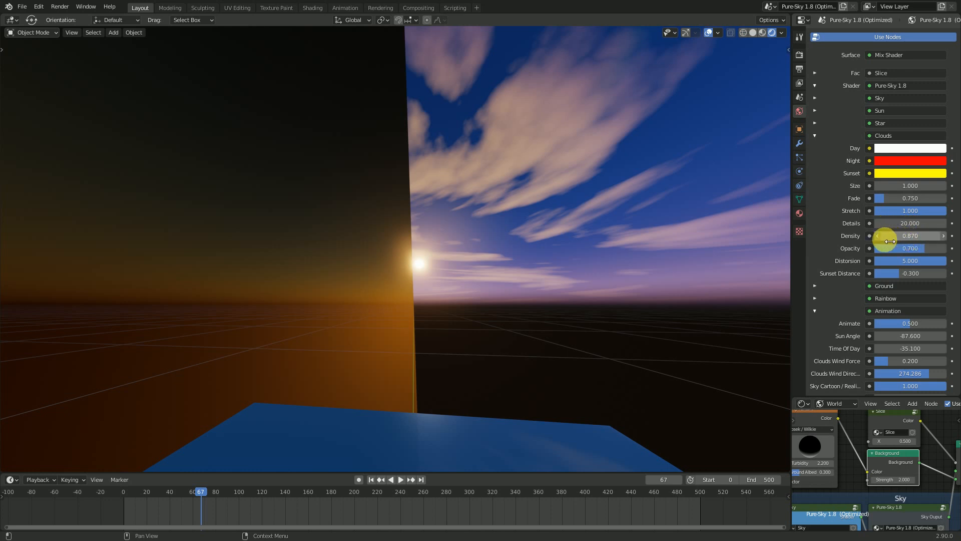
# Set the Clouds' Stretch to 0.000 and Distortion to 0.200, and scrub the timeline to frame 65.
pyautogui.moveTo(945, 210); pyautogui.dragTo(875, 211)
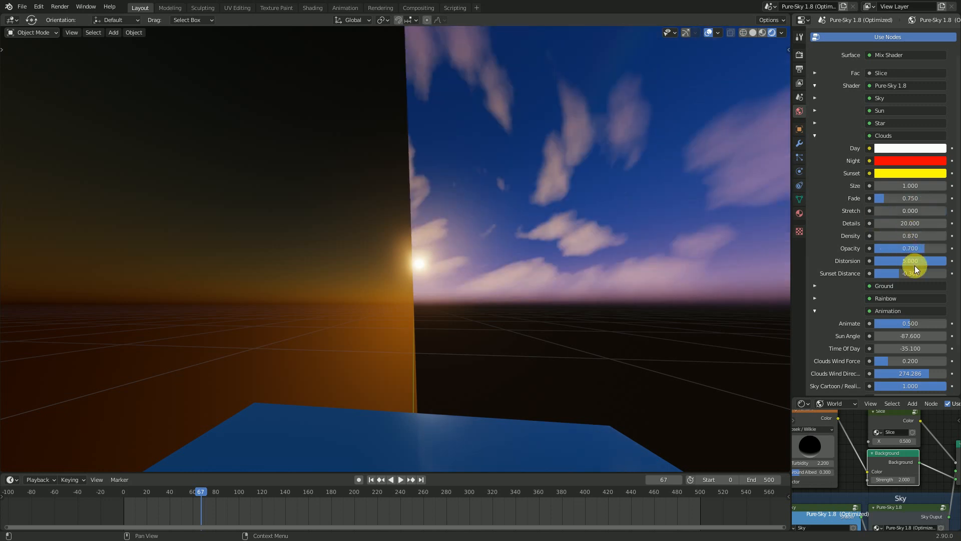
pyautogui.press('Return')
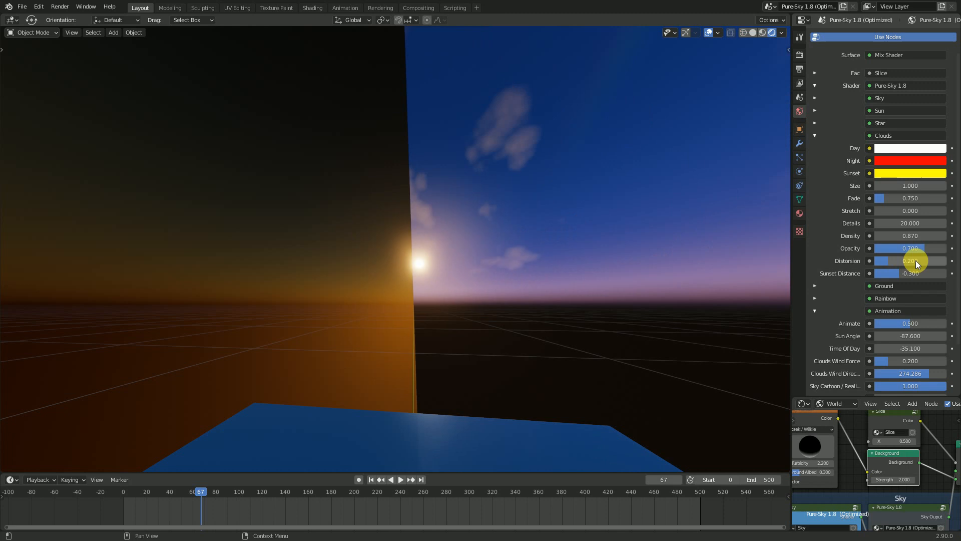
pyautogui.moveTo(168, 513); pyautogui.dragTo(199, 511)
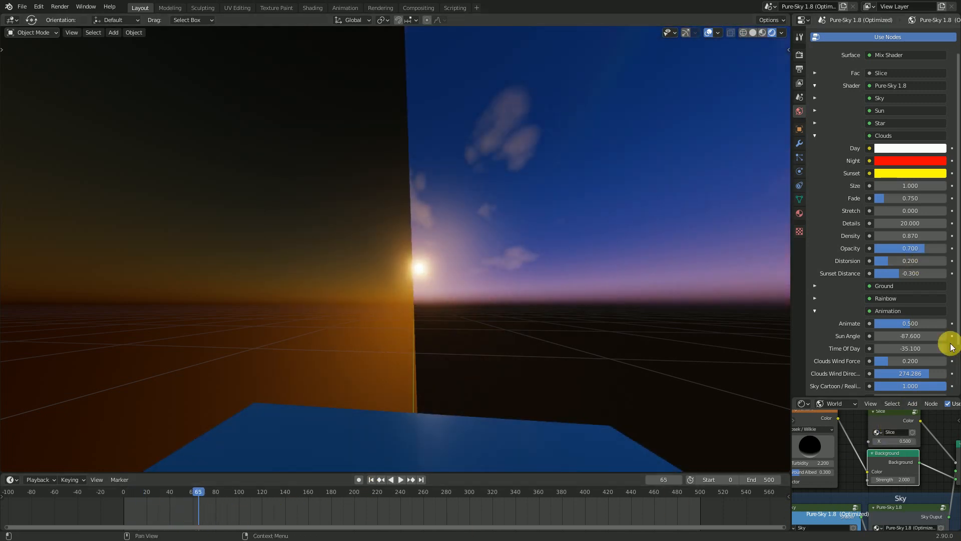
# Collapse the Animation settings and try the Clouds' Density at 0.600.
pyautogui.click(814, 311)
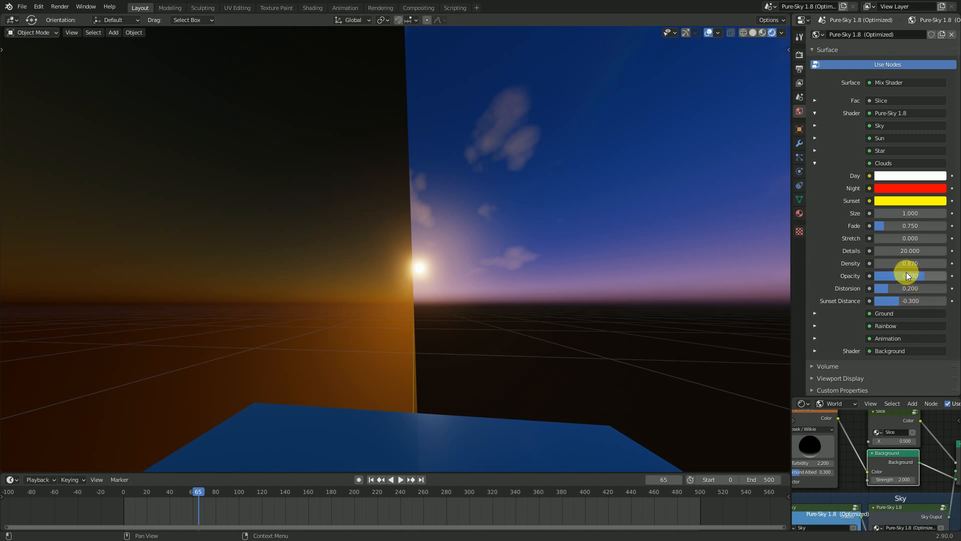
pyautogui.moveTo(910, 263)
pyautogui.mouseDown()
pyautogui.moveTo(936, 261)
pyautogui.moveTo(921, 266)
pyautogui.mouseUp()
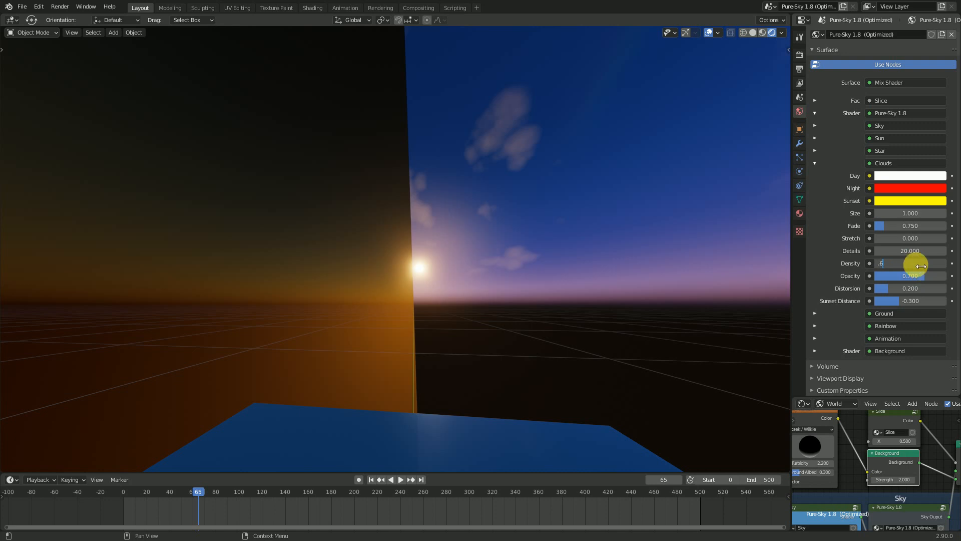
pyautogui.press('Return')
pyautogui.moveTo(615, 281); pyautogui.dragTo(610, 353, button='middle')
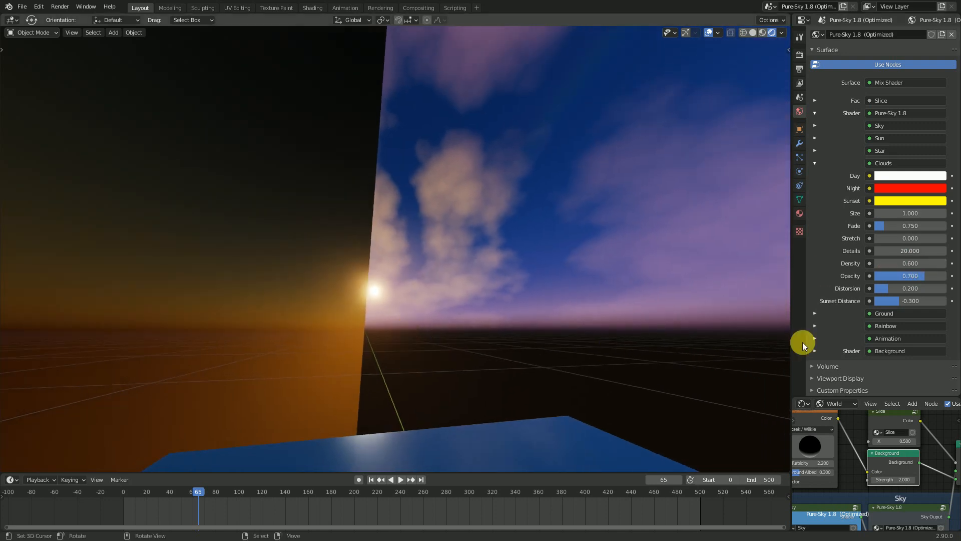
# Play the animation to frame 113 and set the Clouds' Density to 0.700.
pyautogui.press('space')
pyautogui.moveTo(511, 314)
pyautogui.mouseDown(button='middle')
pyautogui.moveTo(493, 294)
pyautogui.moveTo(509, 301)
pyautogui.mouseUp(button='middle')
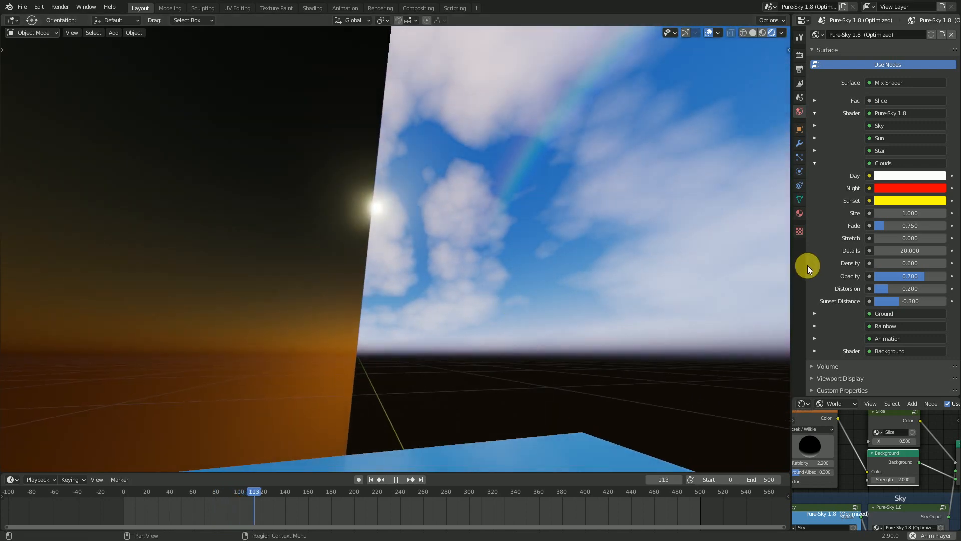
pyautogui.press('space')
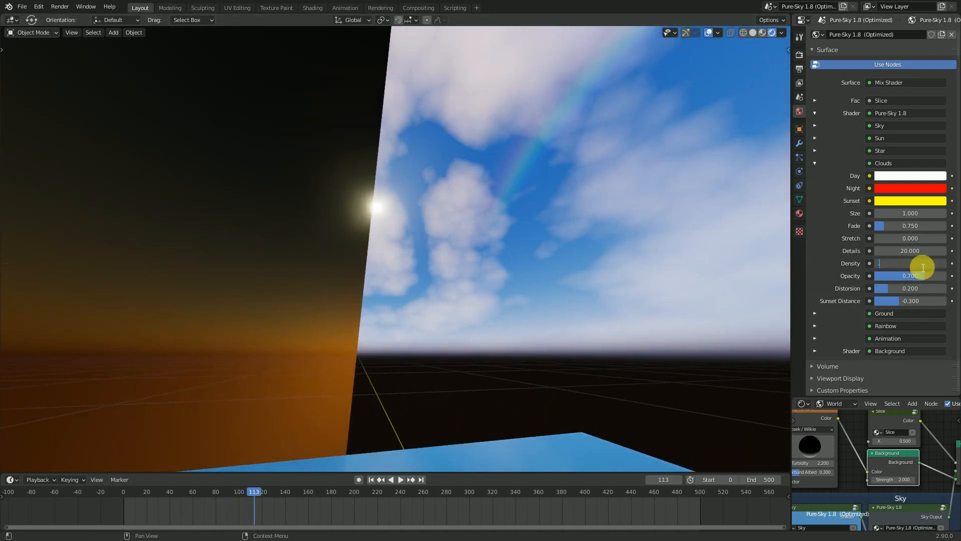
pyautogui.press('Return')
pyautogui.moveTo(434, 322); pyautogui.dragTo(472, 318, button='middle')
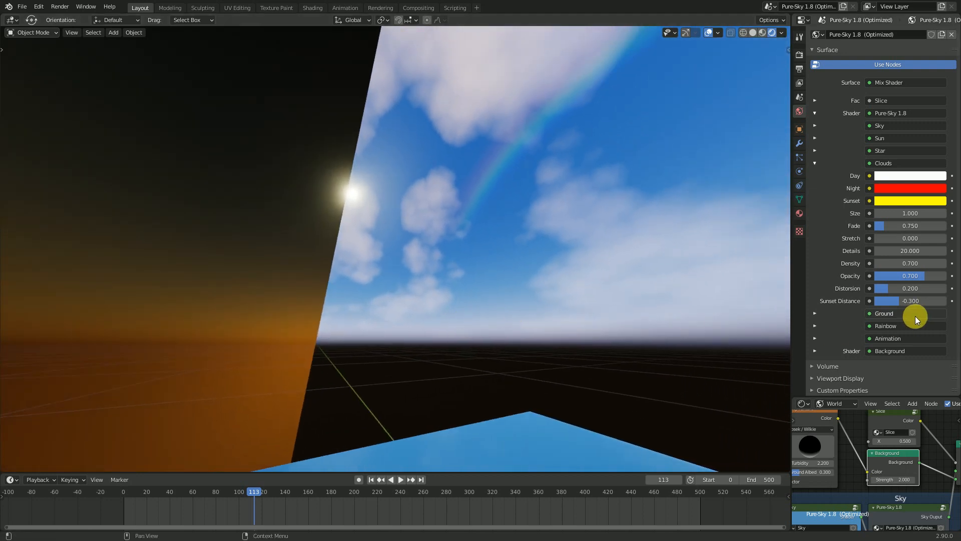
# Collapse the Clouds settings and expand the Animation settings.
pyautogui.click(815, 164)
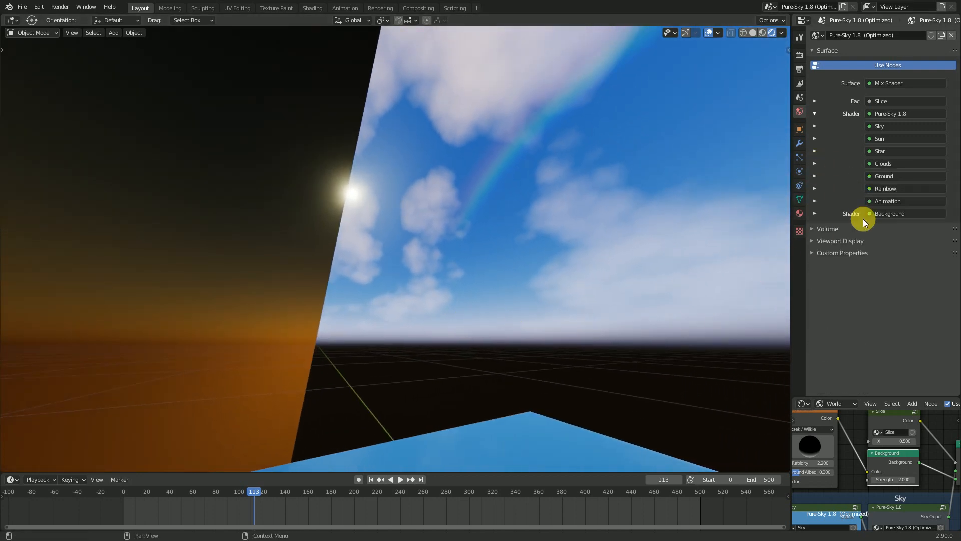
pyautogui.moveTo(623, 326); pyautogui.dragTo(541, 345, button='middle')
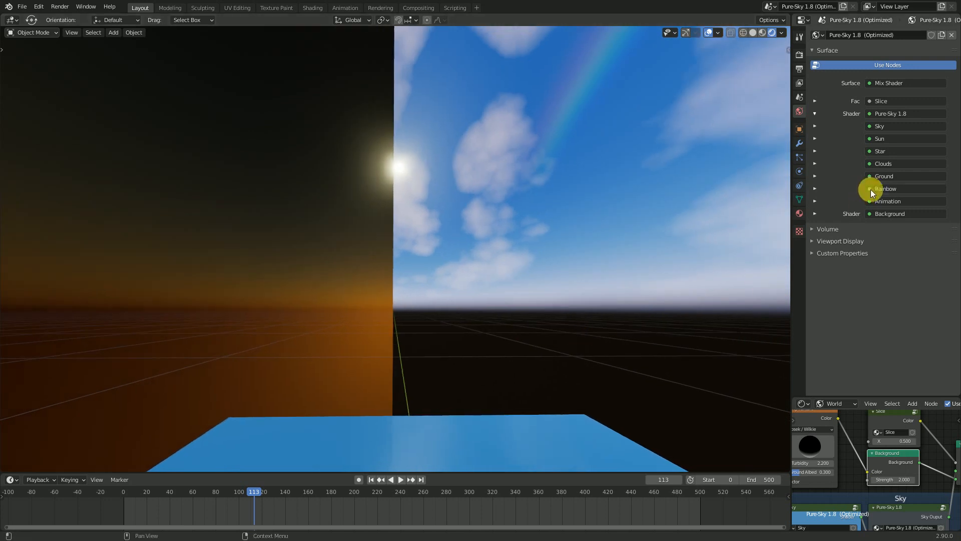
pyautogui.click(816, 201)
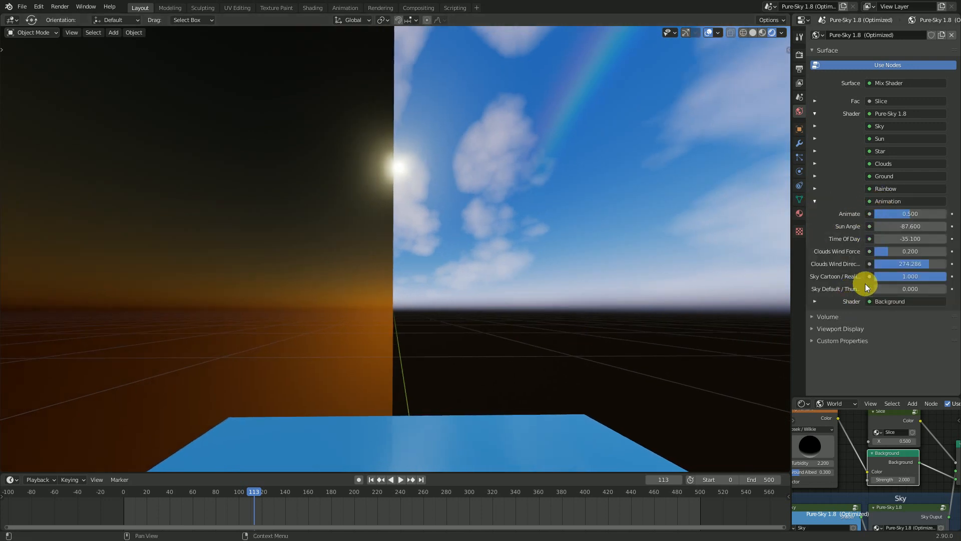
# Play the animation to frame 179 and examine the clouds and rainbow from other directions.
pyautogui.moveTo(566, 294)
pyautogui.mouseDown(button='middle')
pyautogui.moveTo(590, 273)
pyautogui.moveTo(576, 301)
pyautogui.mouseUp(button='middle')
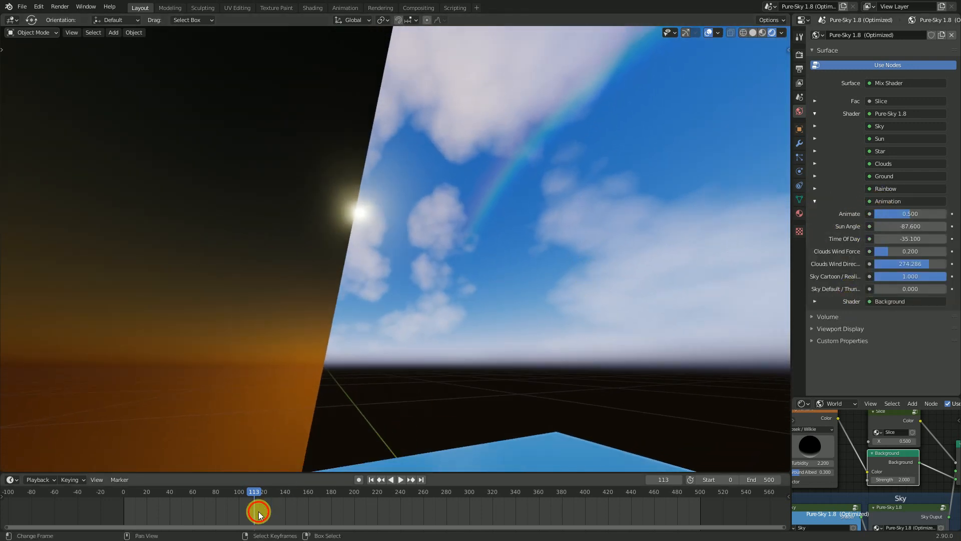
pyautogui.press('space')
pyautogui.press('space')
pyautogui.moveTo(540, 261); pyautogui.dragTo(563, 297, button='middle')
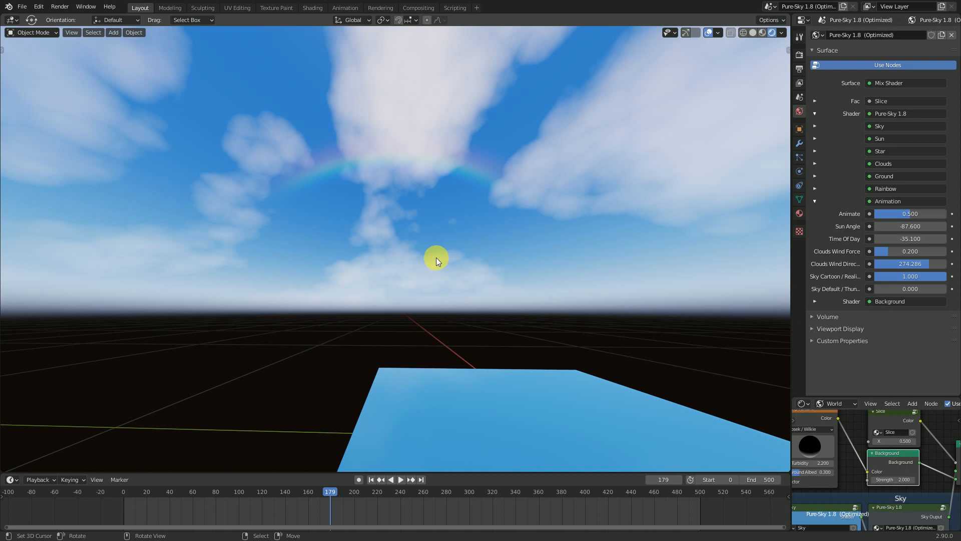
pyautogui.moveTo(575, 302); pyautogui.dragTo(475, 298, button='middle')
# Try out Sky Default / Thunder at 1.000 and return it to 0.000, comparing the stormy and default skies.
pyautogui.moveTo(882, 289); pyautogui.dragTo(945, 289)
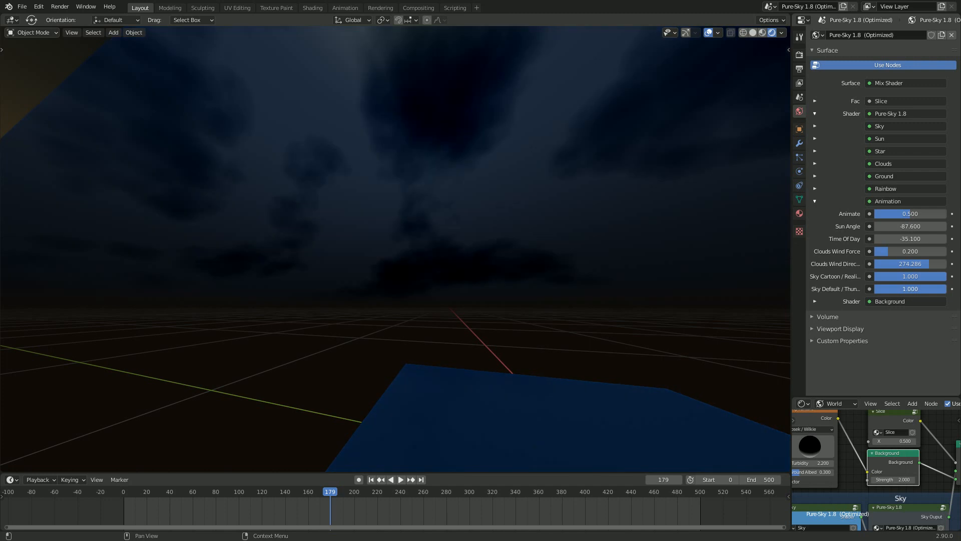
pyautogui.moveTo(945, 289); pyautogui.dragTo(874, 289)
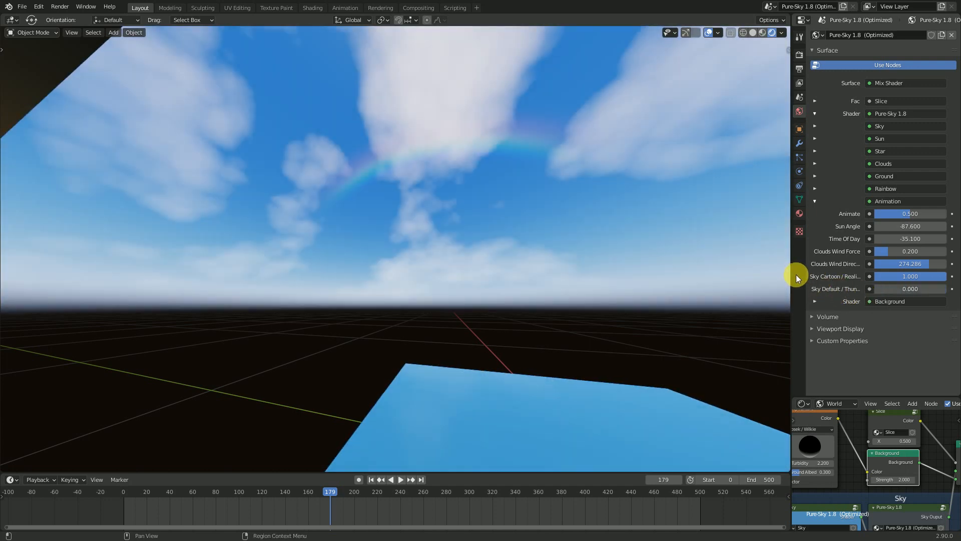
pyautogui.moveTo(808, 276)
pyautogui.mouseDown()
pyautogui.moveTo(793, 275)
pyautogui.moveTo(811, 276)
pyautogui.mouseUp()
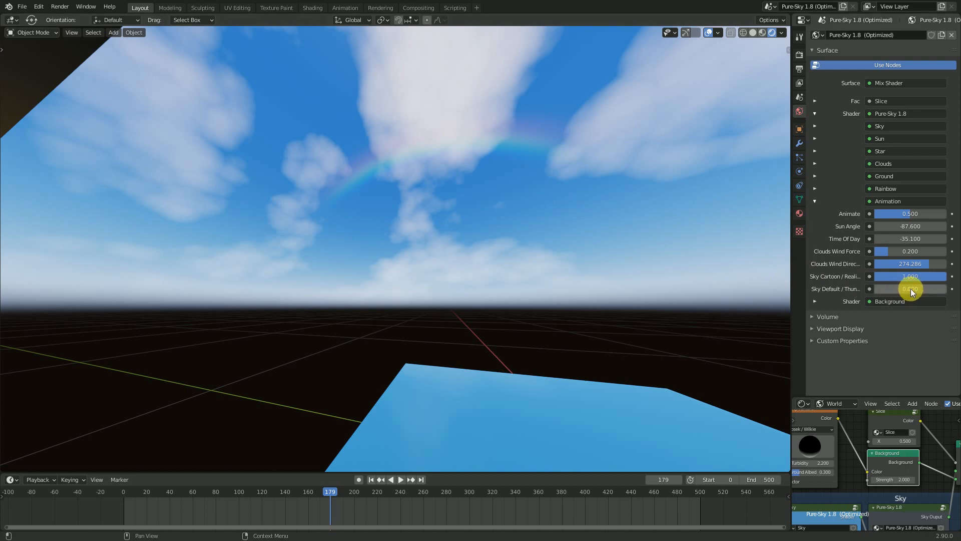
pyautogui.moveTo(579, 323); pyautogui.dragTo(581, 293, button='middle')
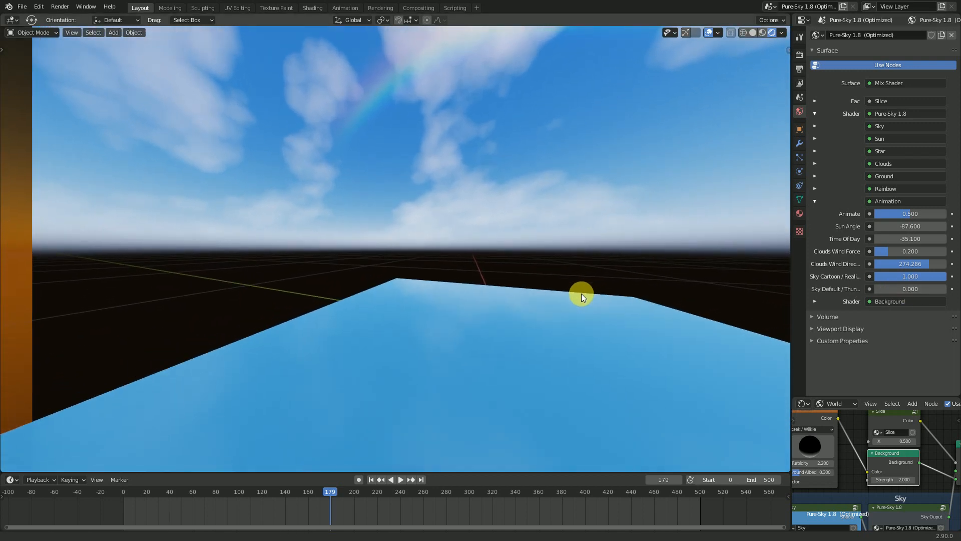
# Set Sky Default / Thunder to 0.938 for a dark stormy sky.
pyautogui.moveTo(890, 289); pyautogui.dragTo(946, 289)
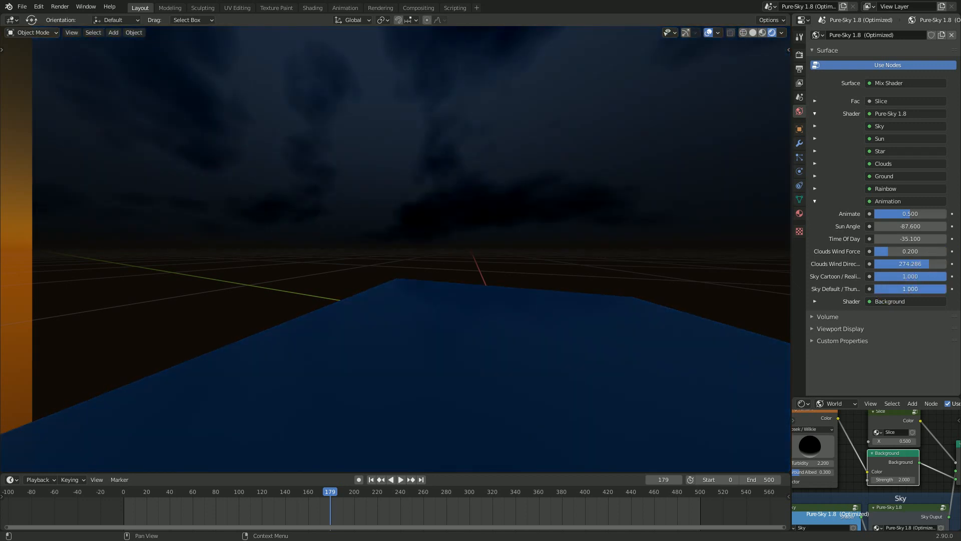
pyautogui.moveTo(946, 289)
pyautogui.mouseDown()
pyautogui.moveTo(930, 288)
pyautogui.moveTo(941, 289)
pyautogui.mouseUp()
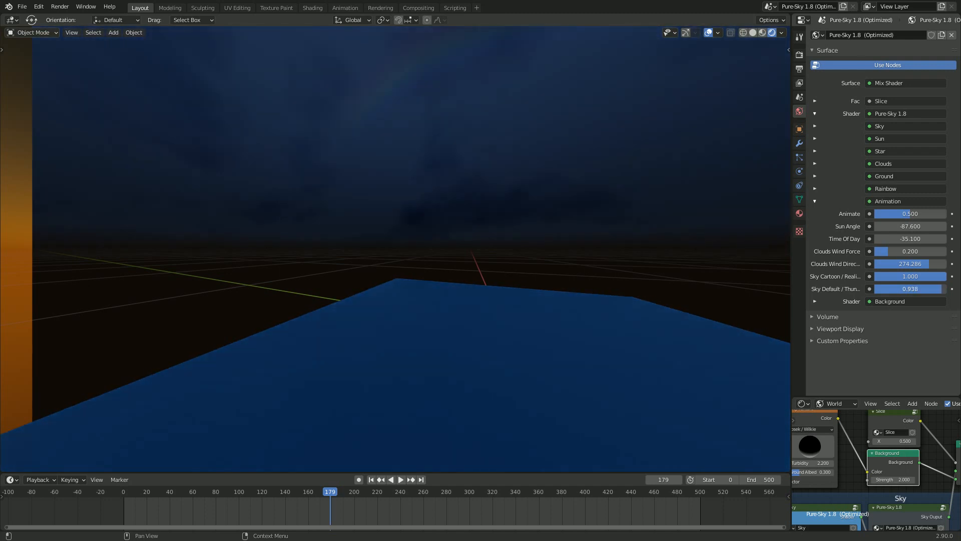
pyautogui.moveTo(497, 146); pyautogui.dragTo(458, 217, button='middle')
# Replay the animation from frame 0 to frame 203, examining the stormy sky from several directions.
pyautogui.press('space')
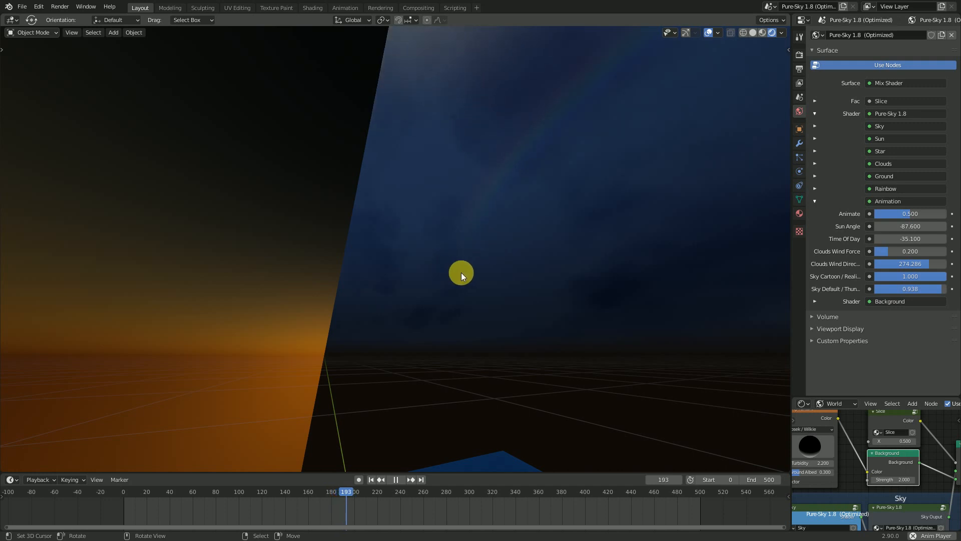
pyautogui.moveTo(461, 273); pyautogui.dragTo(487, 274, button='middle')
pyautogui.press('space')
pyautogui.click(373, 482)
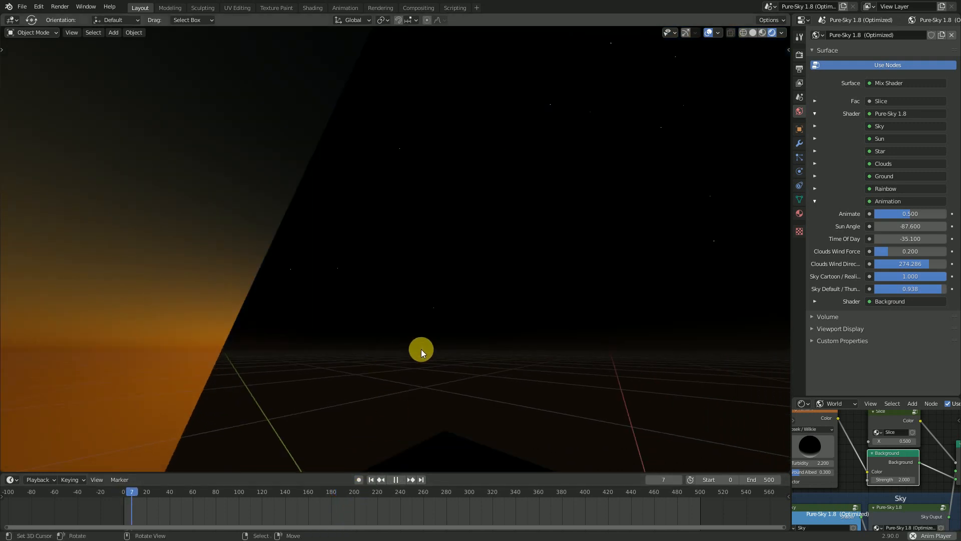
pyautogui.moveTo(411, 351); pyautogui.dragTo(392, 357, button='middle')
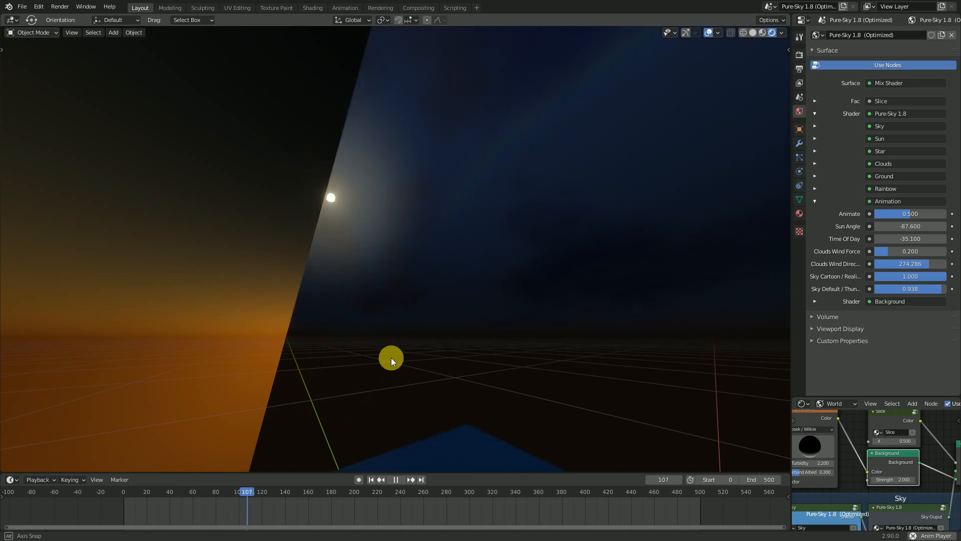
pyautogui.moveTo(420, 347); pyautogui.dragTo(530, 351, button='middle')
pyautogui.press('space')
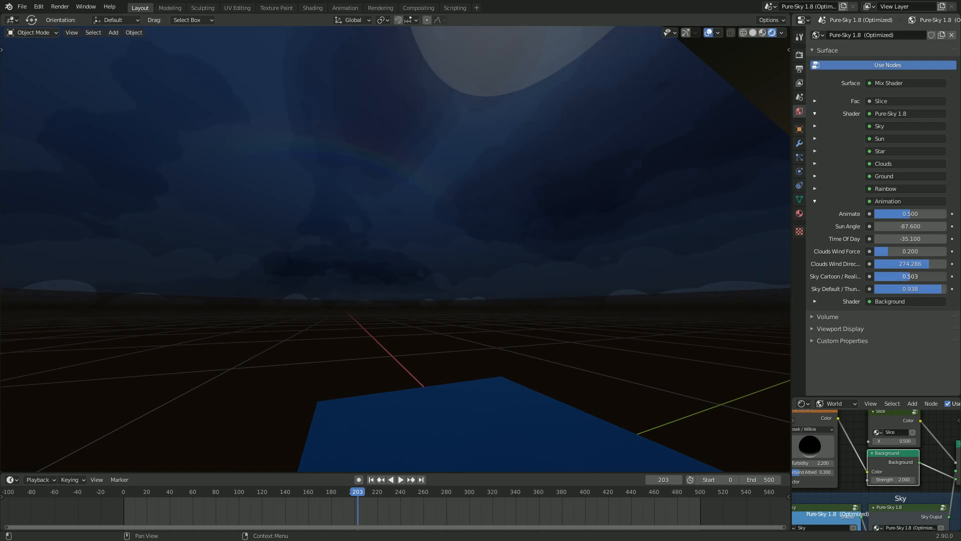
# Play the animation to frame 269, then set Sky Default / Thunder to 0.000 and Sky Cartoon / Realistic to 1.000.
pyautogui.press('space')
pyautogui.moveTo(391, 244)
pyautogui.mouseDown(button='middle')
pyautogui.moveTo(473, 242)
pyautogui.moveTo(380, 248)
pyautogui.mouseUp(button='middle')
pyautogui.press('space')
pyautogui.moveTo(918, 289); pyautogui.dragTo(847, 289)
pyautogui.moveTo(919, 278); pyautogui.dragTo(941, 279)
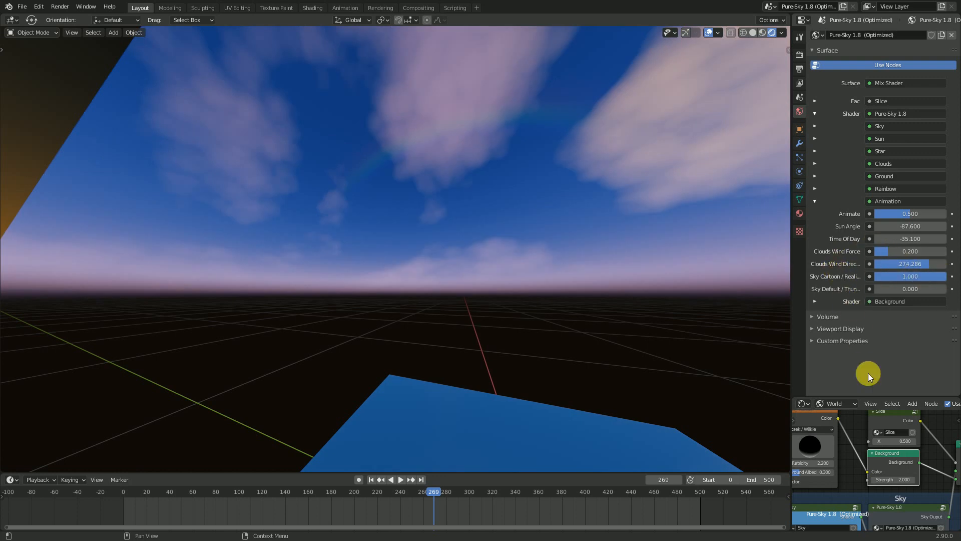
pyautogui.click(815, 201)
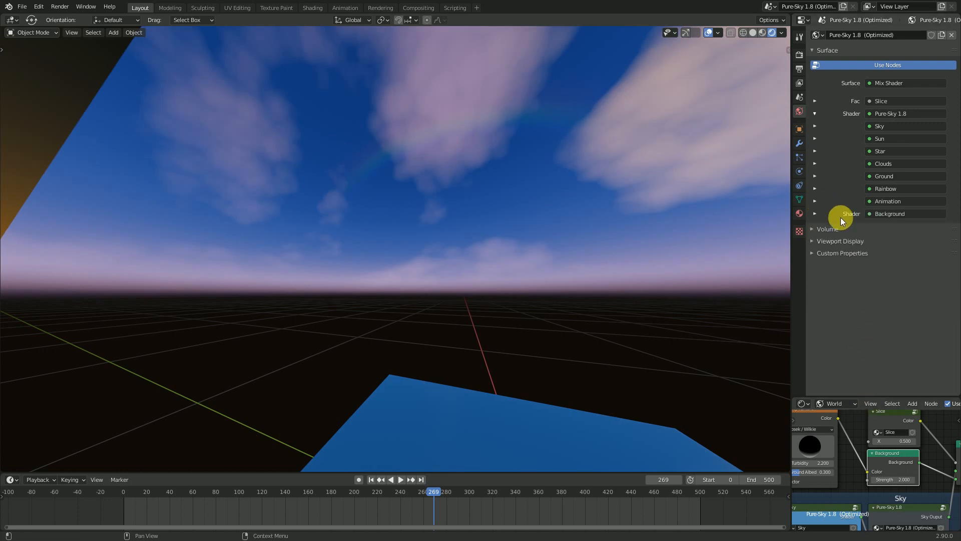
# Replay the animation from frame 0 to frame 95, examining the sunrise, and enlarge the node editor area.
pyautogui.moveTo(568, 296); pyautogui.dragTo(404, 464, button='middle')
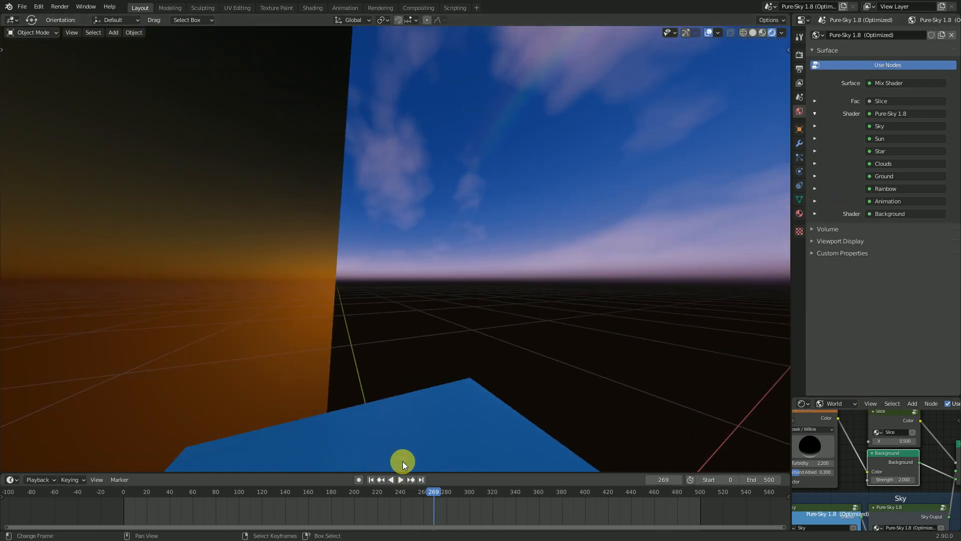
pyautogui.click(371, 479)
pyautogui.press('space')
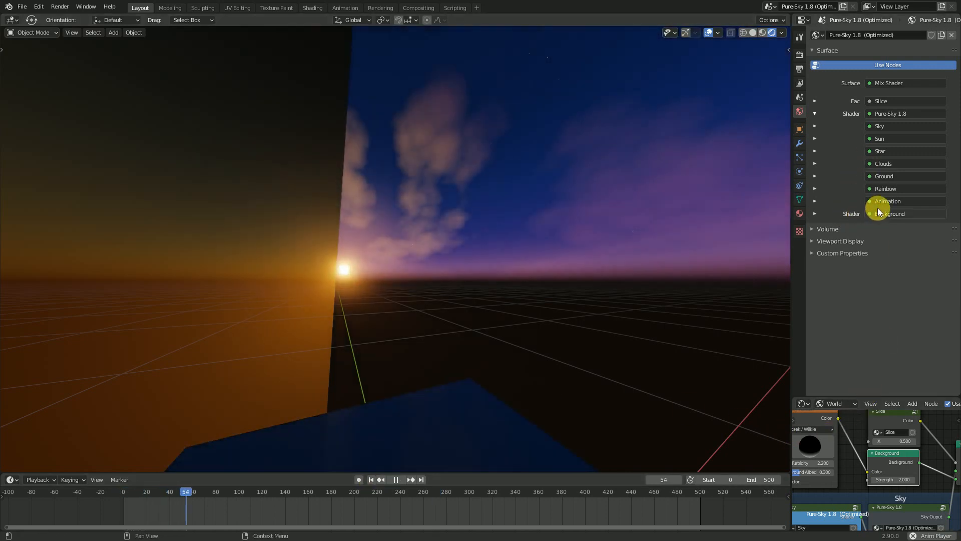
pyautogui.moveTo(498, 290); pyautogui.dragTo(465, 277, button='middle')
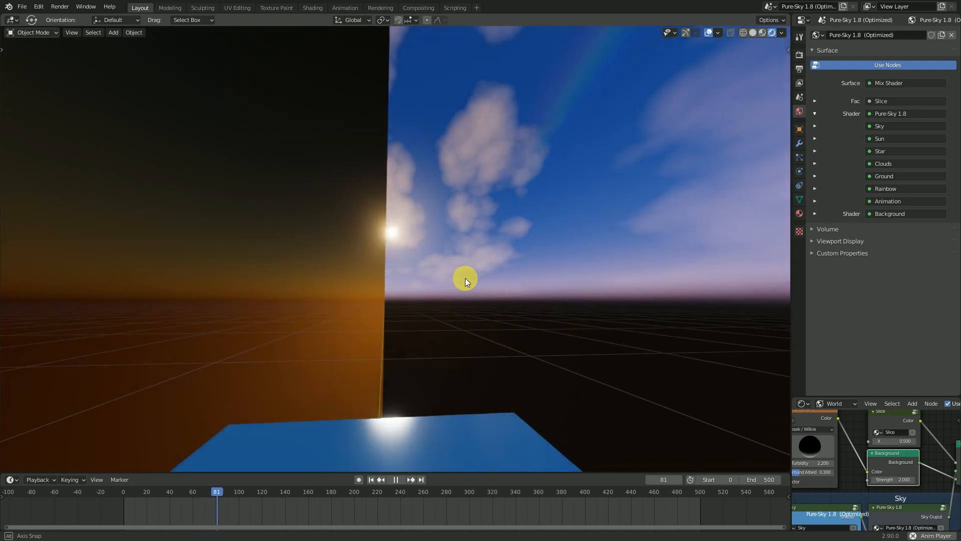
pyautogui.press('space')
pyautogui.moveTo(857, 400); pyautogui.dragTo(866, 263)
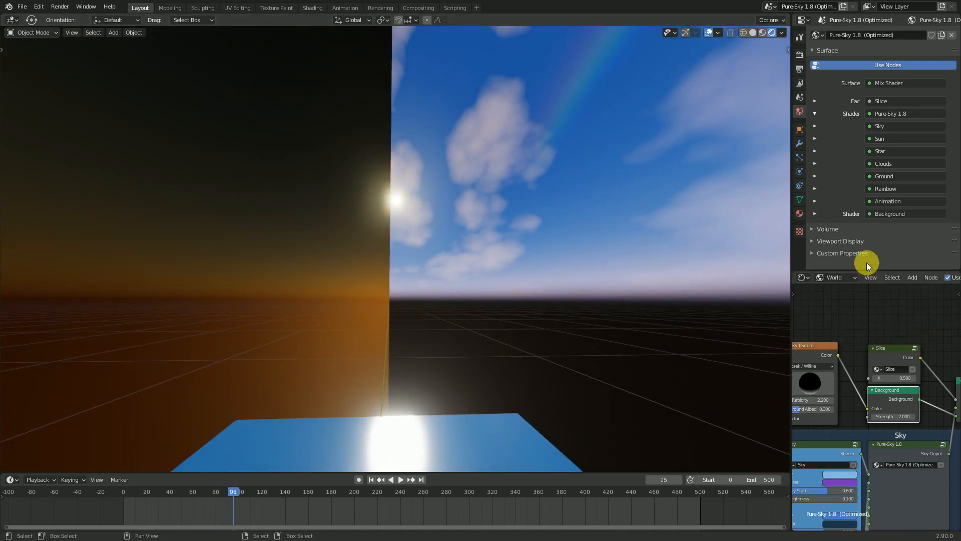
# Show the Ground settings, return to frame 0 and set the Ground Display to 0.000.
pyautogui.click(815, 177)
pyautogui.moveTo(487, 310); pyautogui.dragTo(476, 330, button='middle')
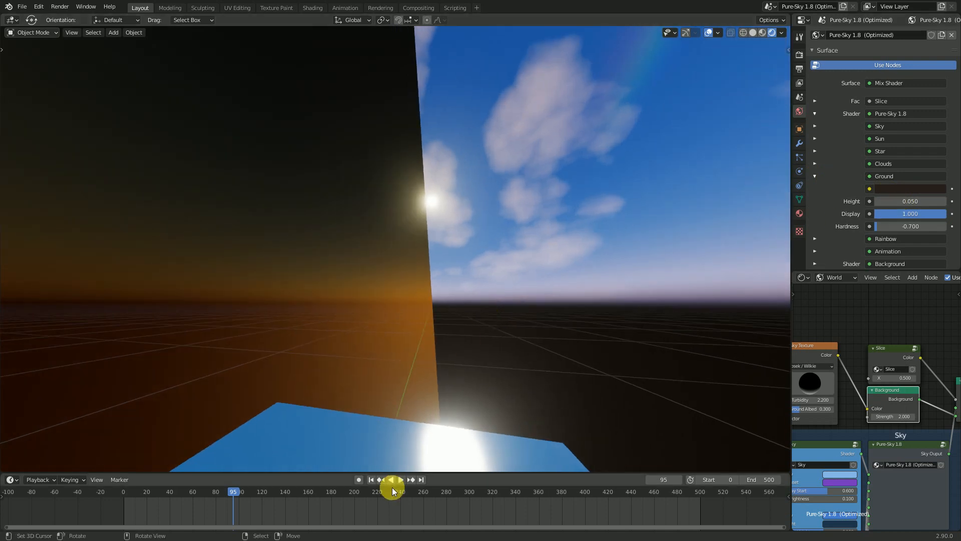
pyautogui.click(371, 480)
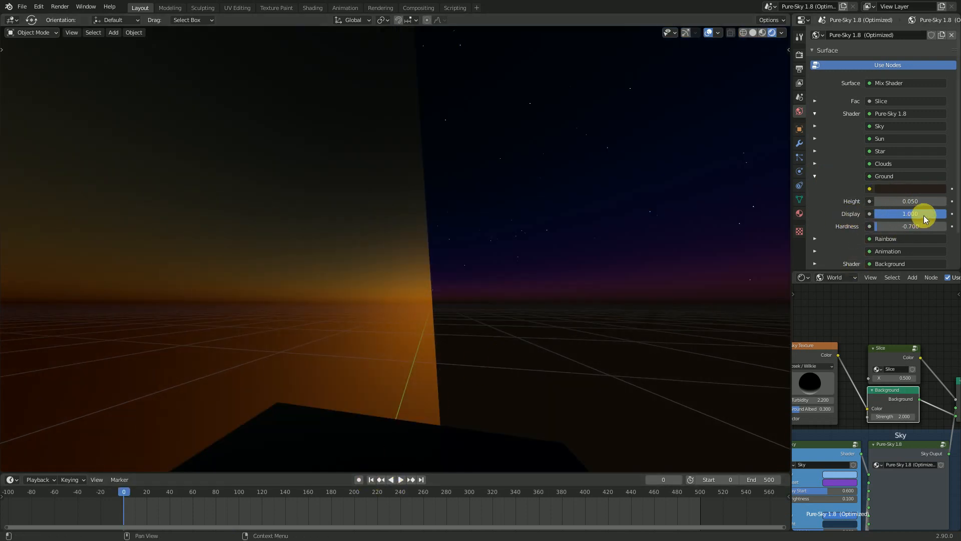
pyautogui.moveTo(375, 324); pyautogui.dragTo(383, 326, button='middle')
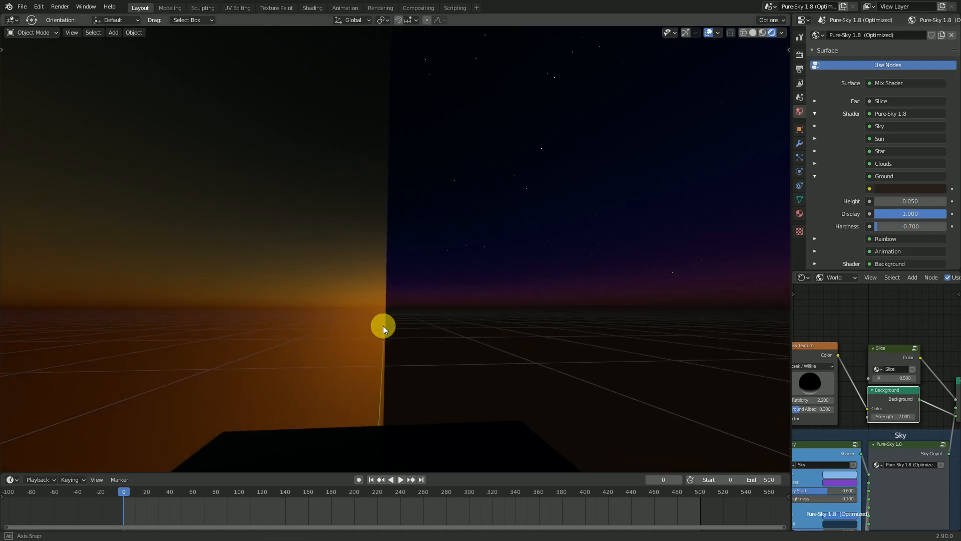
pyautogui.moveTo(374, 362); pyautogui.dragTo(402, 336, button='middle')
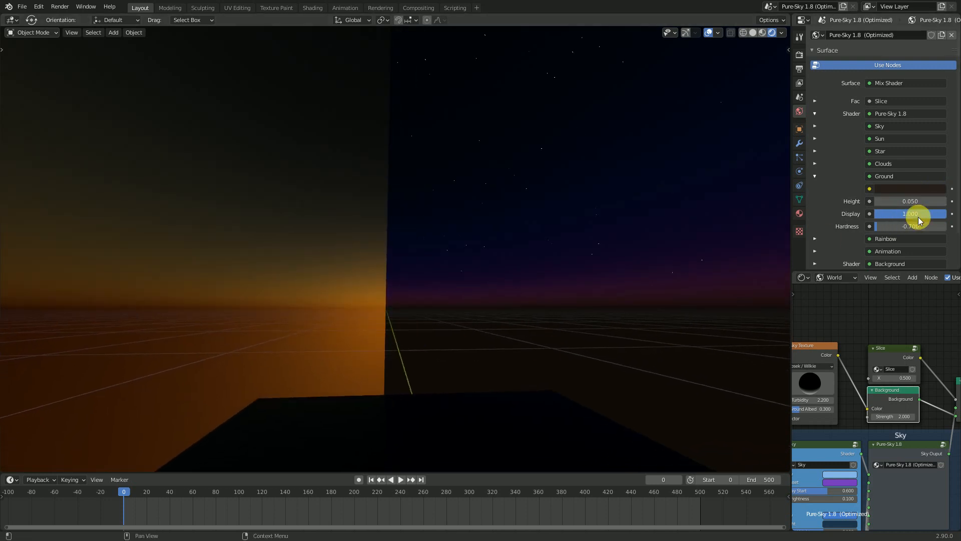
pyautogui.moveTo(920, 214); pyautogui.dragTo(875, 214)
# Play the animation to frame 179, examining the horizon and clouds without the ground.
pyautogui.moveTo(689, 292); pyautogui.dragTo(635, 340, button='middle')
pyautogui.press('space')
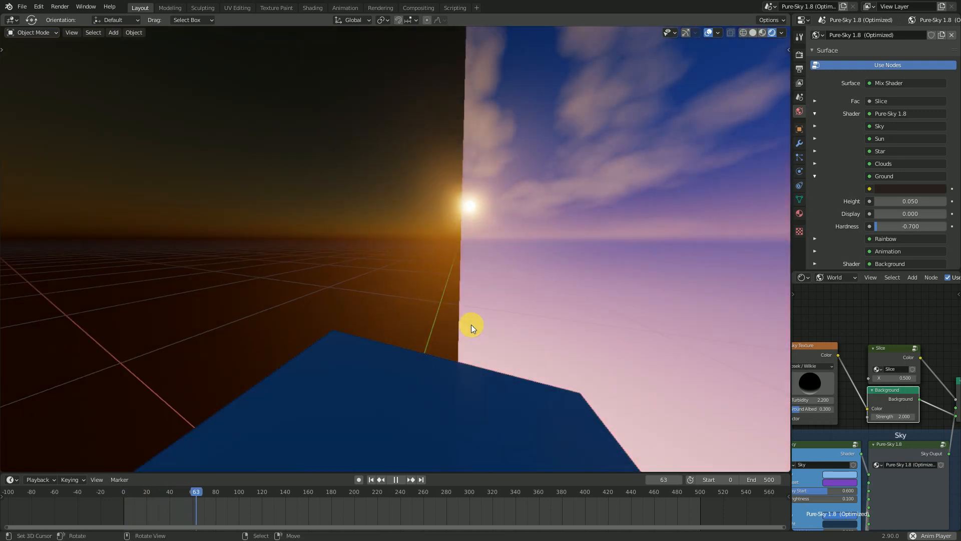
pyautogui.moveTo(473, 322); pyautogui.dragTo(632, 305, button='middle')
pyautogui.press('space')
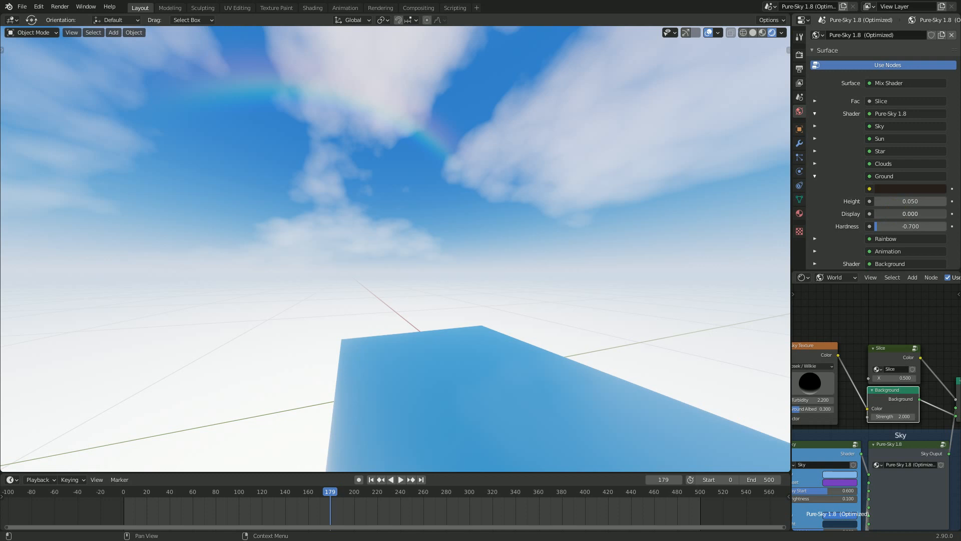
# Set the Ground Display to 1.000 and try a light blue ground color.
pyautogui.moveTo(881, 214); pyautogui.dragTo(945, 214)
pyautogui.click(908, 189)
pyautogui.moveTo(891, 93); pyautogui.dragTo(888, 60)
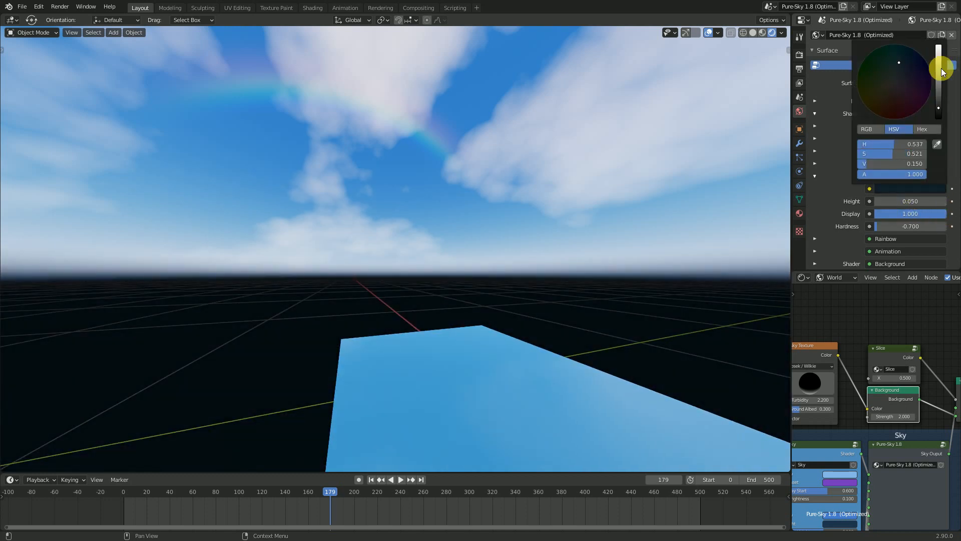
pyautogui.click(940, 69)
pyautogui.moveTo(882, 86); pyautogui.dragTo(903, 73)
# Undo the ground color and Display changes.
pyautogui.hotkey('ctrl', 'z')
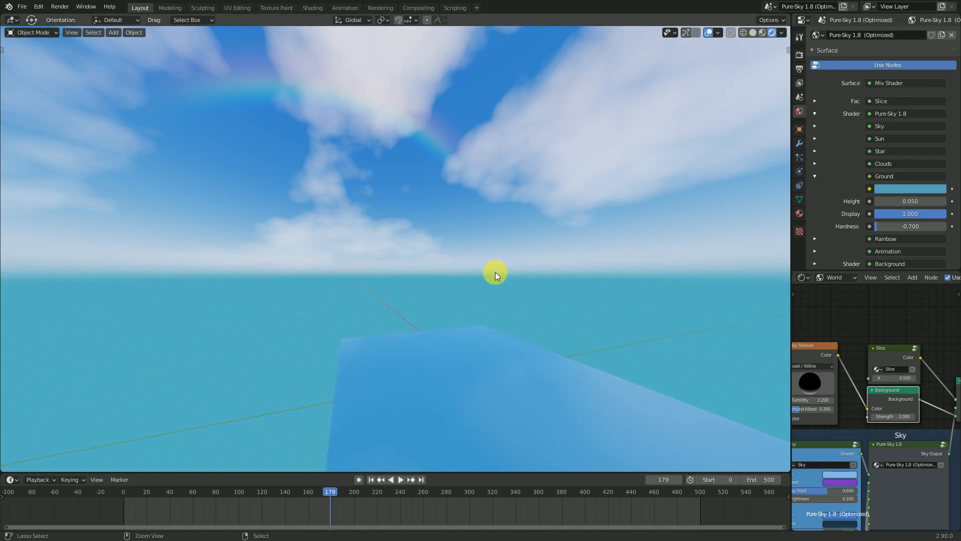
pyautogui.hotkey('ctrl', 'z')
pyautogui.hotkey('ctrl', 'z')
# Move to frame 134 and turn the view toward the daytime clouds and rainbow.
pyautogui.moveTo(611, 299); pyautogui.dragTo(626, 297, button='middle')
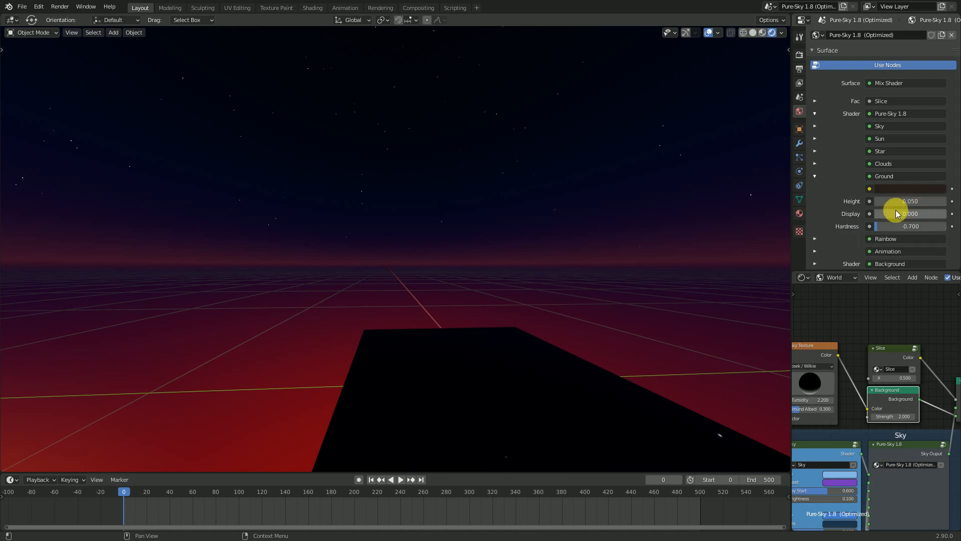
pyautogui.click(268, 512)
pyautogui.moveTo(276, 510)
pyautogui.mouseDown()
pyautogui.moveTo(286, 509)
pyautogui.moveTo(278, 510)
pyautogui.mouseUp()
pyautogui.moveTo(565, 323); pyautogui.dragTo(544, 307, button='middle')
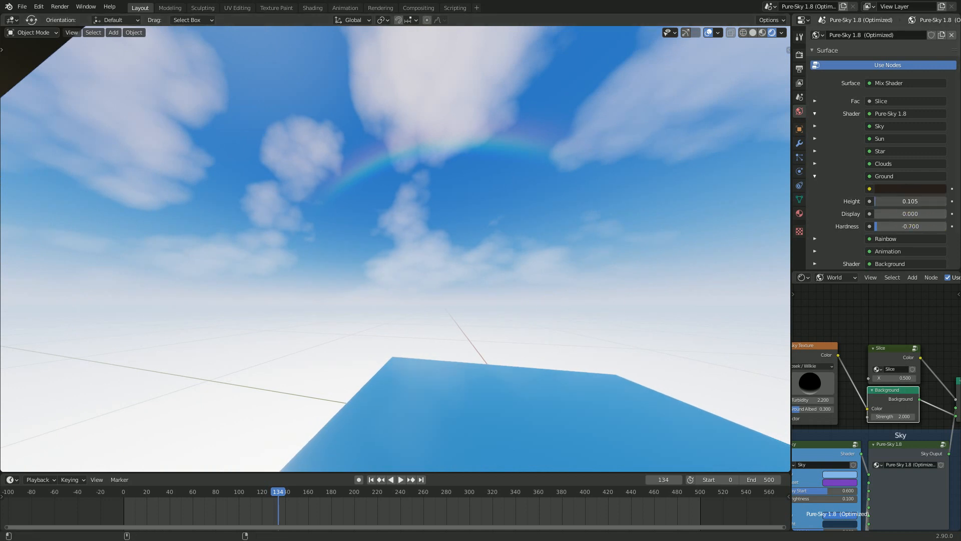
# Try a white ground color with Display at 1.000, then Height 0.314, Display 0.000 and Hardness -1.000.
pyautogui.moveTo(901, 201); pyautogui.dragTo(871, 209)
pyautogui.moveTo(945, 201)
pyautogui.mouseDown()
pyautogui.moveTo(871, 201)
pyautogui.moveTo(904, 227)
pyautogui.moveTo(946, 214)
pyautogui.mouseUp()
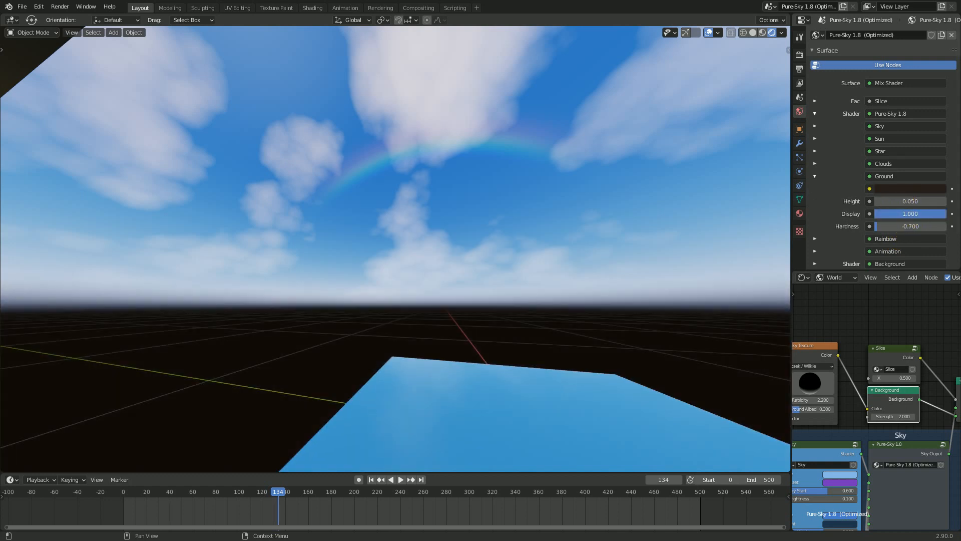
pyautogui.click(913, 193)
pyautogui.moveTo(938, 88); pyautogui.dragTo(941, 48)
pyautogui.moveTo(880, 144); pyautogui.dragTo(855, 153)
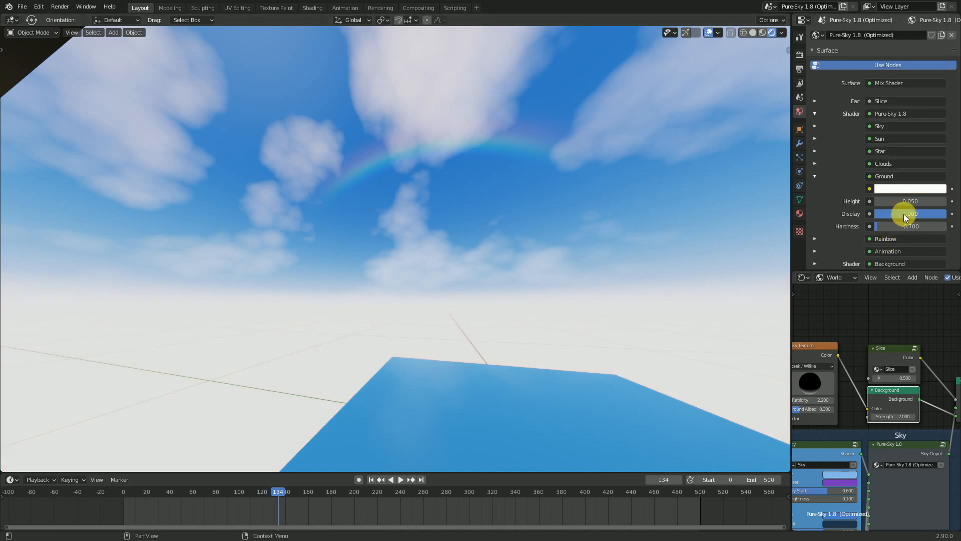
pyautogui.moveTo(911, 201); pyautogui.dragTo(850, 212)
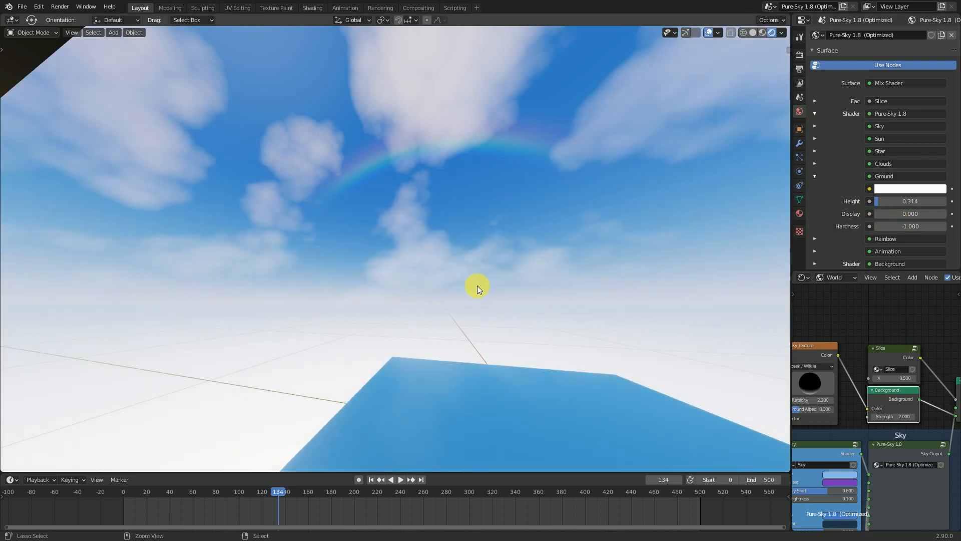
# Undo the Ground color, Height and Hardness trials, set the Ground Display to 1.000 and collapse the Ground settings.
pyautogui.hotkey('ctrl', 'z')
pyautogui.hotkey('ctrl', 'z')
pyautogui.hotkey('ctrl', 'z')
pyautogui.hotkey('ctrl', 'z')
pyautogui.hotkey('ctrl', 'z')
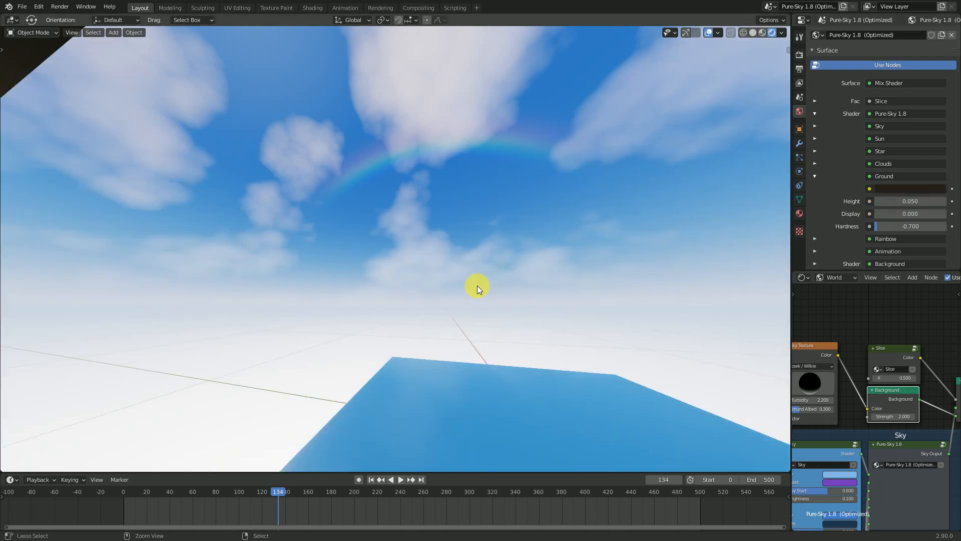
pyautogui.moveTo(909, 214); pyautogui.dragTo(948, 213)
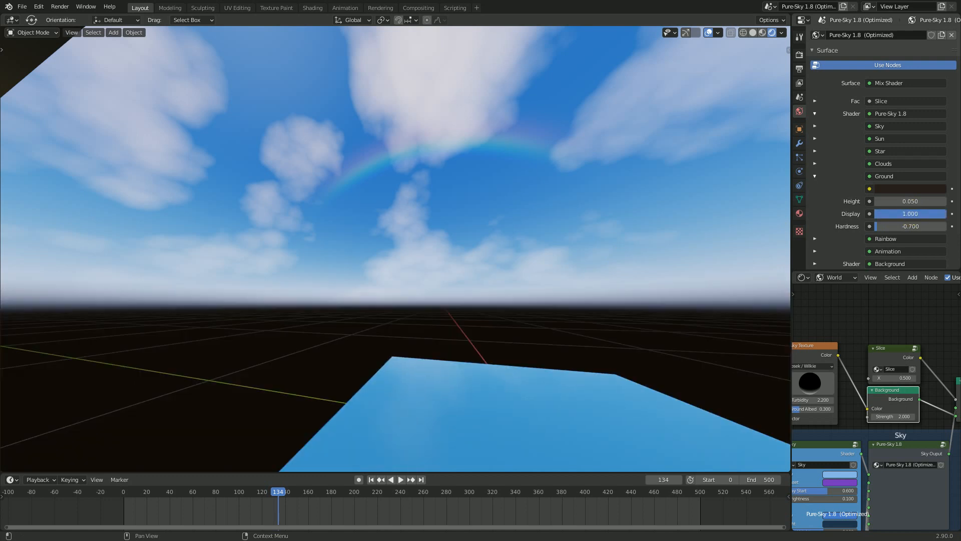
pyautogui.click(816, 175)
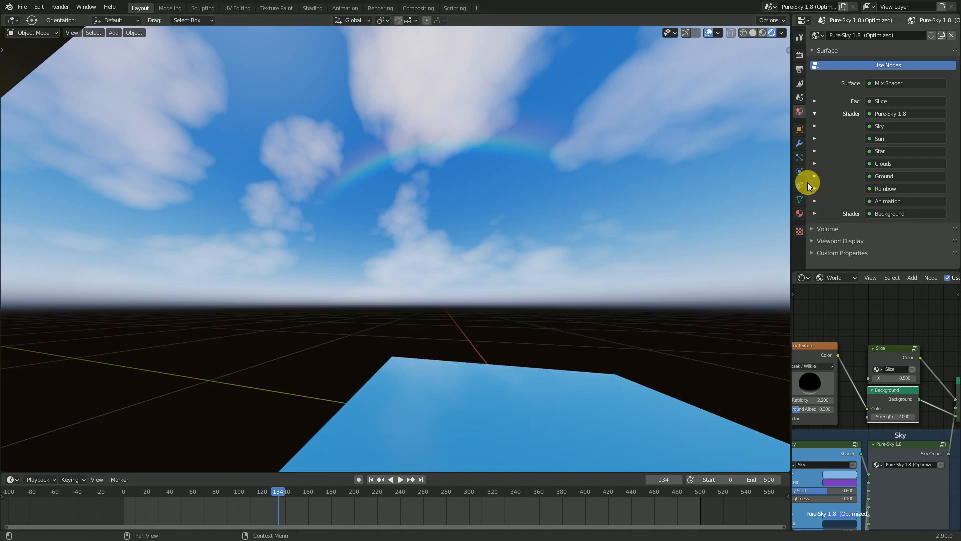
# Move the timeline to frame 330 and turn the view toward the starry night sky.
pyautogui.moveTo(399, 370); pyautogui.dragTo(364, 373, button='middle')
pyautogui.moveTo(281, 501); pyautogui.dragTo(505, 489)
pyautogui.moveTo(574, 210); pyautogui.dragTo(546, 212, button='middle')
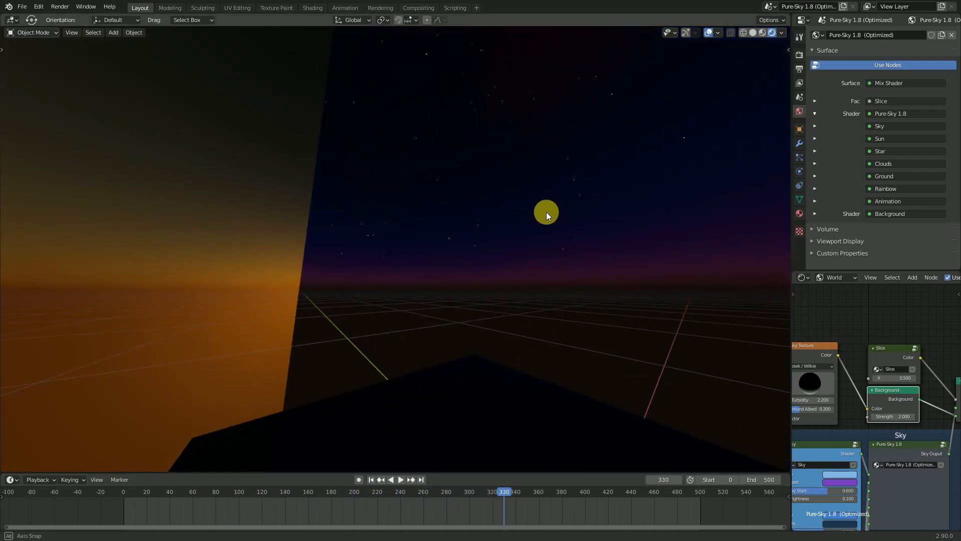
# Try the Star Size at 5.850 and undo the change.
pyautogui.click(815, 151)
pyautogui.click(905, 176)
pyautogui.write('2.25')
pyautogui.press('Return')
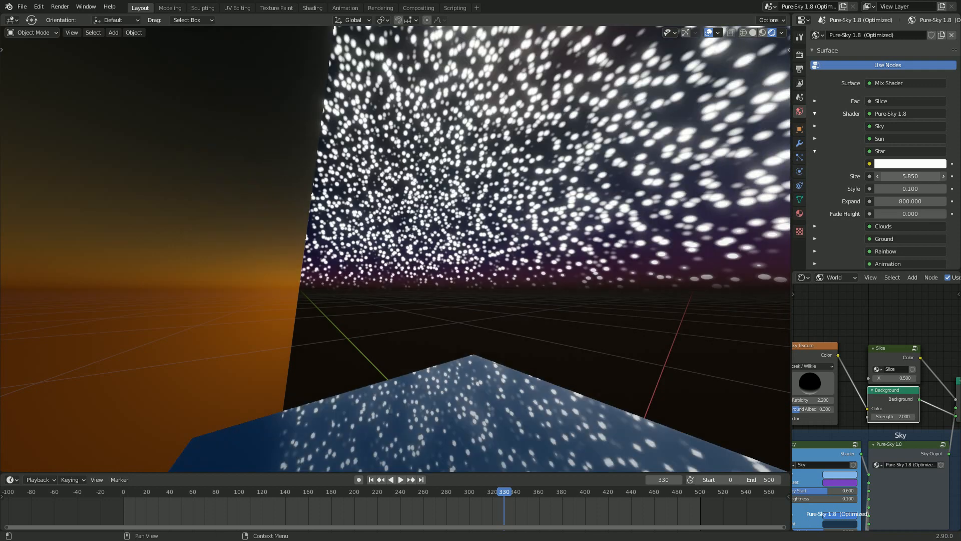
pyautogui.hotkey('ctrl', 'z')
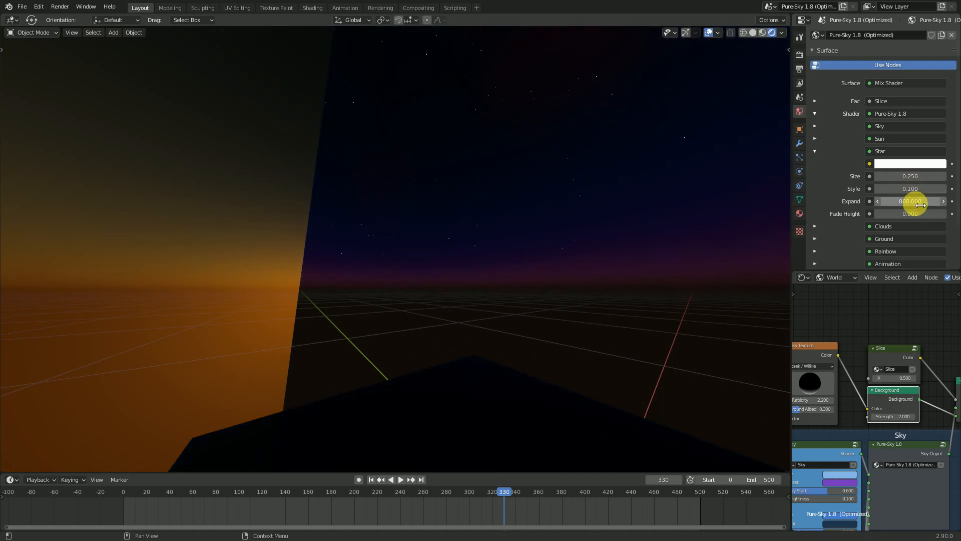
# Try the Star Fade Height at 0.098, bring it back to zero and collapse the Star settings.
pyautogui.moveTo(904, 215); pyautogui.dragTo(881, 215)
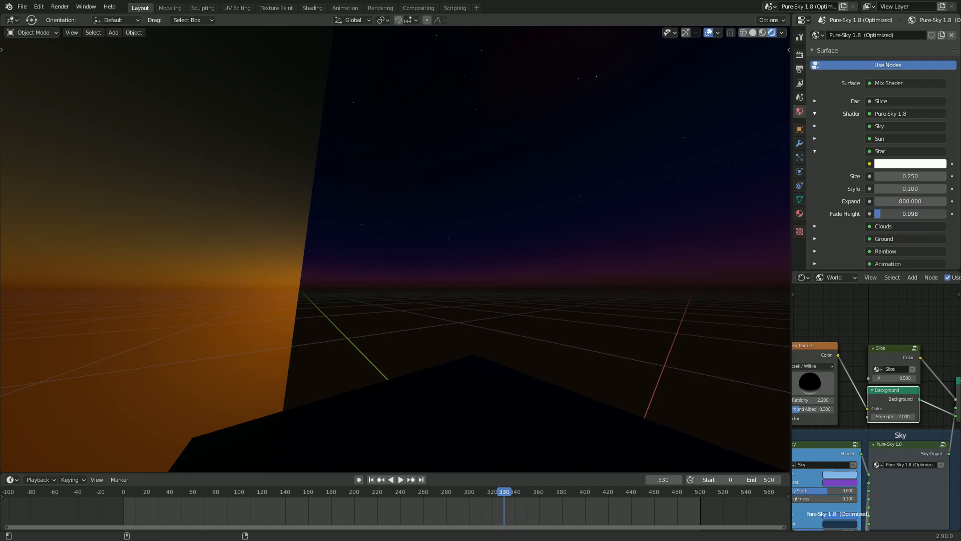
pyautogui.moveTo(892, 214); pyautogui.dragTo(878, 215)
pyautogui.click(815, 151)
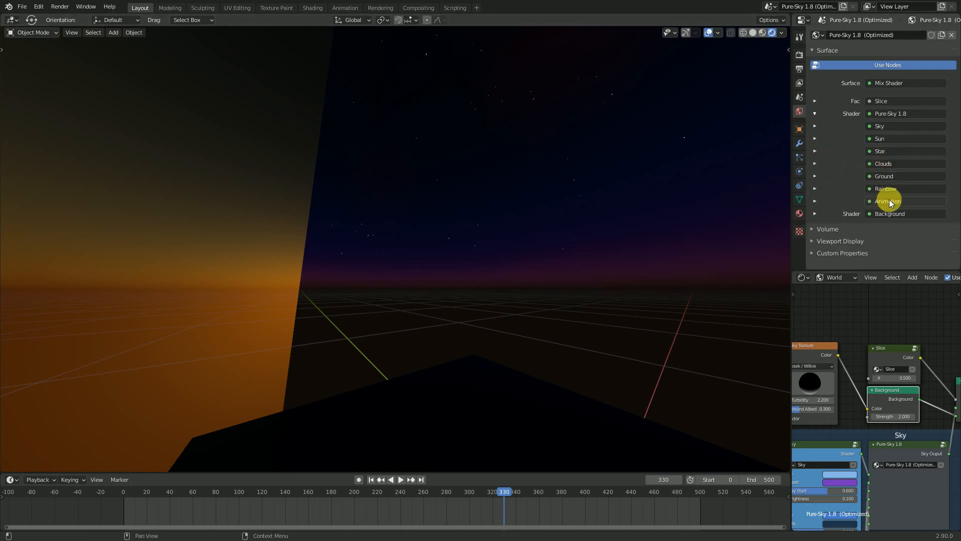
# Show the Rainbow settings and move to frame 190 with the rainbow in view.
pyautogui.click(814, 189)
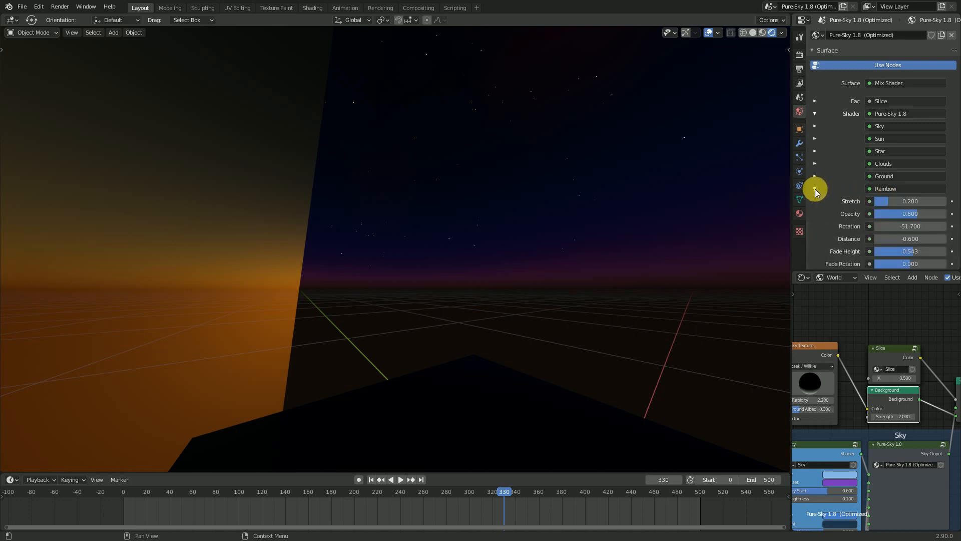
pyautogui.scroll(-3, 815, 188)
pyautogui.moveTo(504, 294); pyautogui.dragTo(469, 296, button='middle')
pyautogui.moveTo(501, 506); pyautogui.dragTo(349, 497)
pyautogui.moveTo(392, 419); pyautogui.dragTo(513, 357, button='middle')
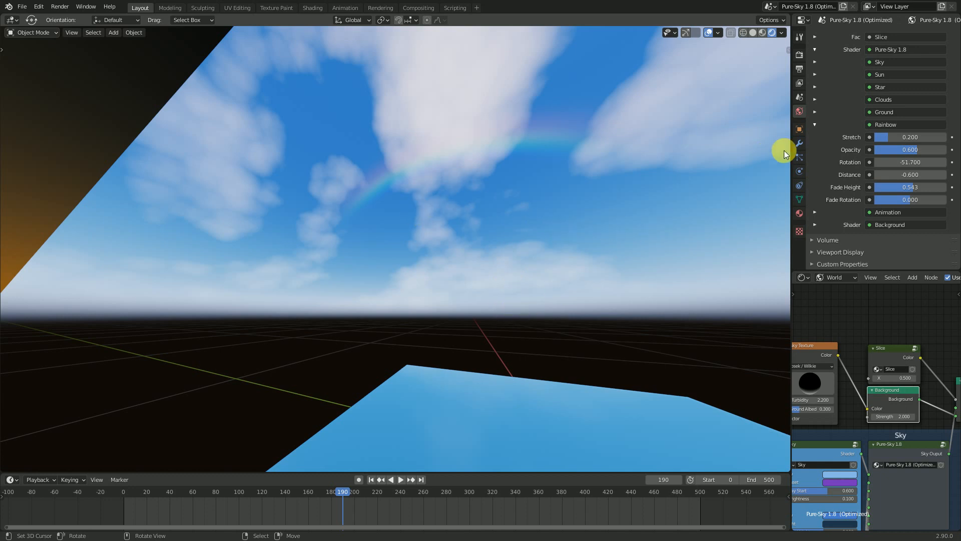
# Try out the rainbow's Rotation, Distance and fade settings, cancelling each change.
pyautogui.moveTo(916, 164); pyautogui.dragTo(789, 164)
pyautogui.press('Escape')
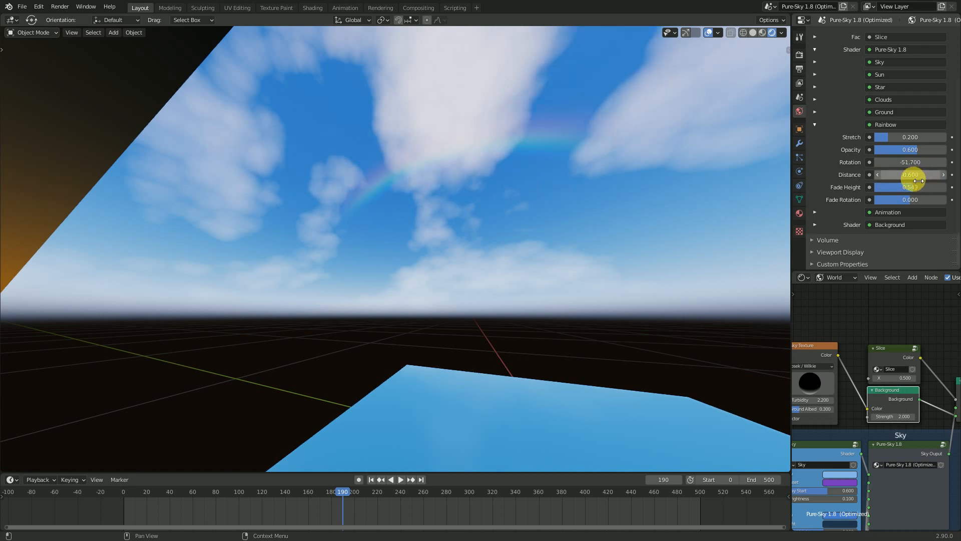
pyautogui.moveTo(912, 175); pyautogui.dragTo(923, 200)
pyautogui.press('Escape')
pyautogui.press('Escape')
pyautogui.press('Escape')
pyautogui.press('Escape')
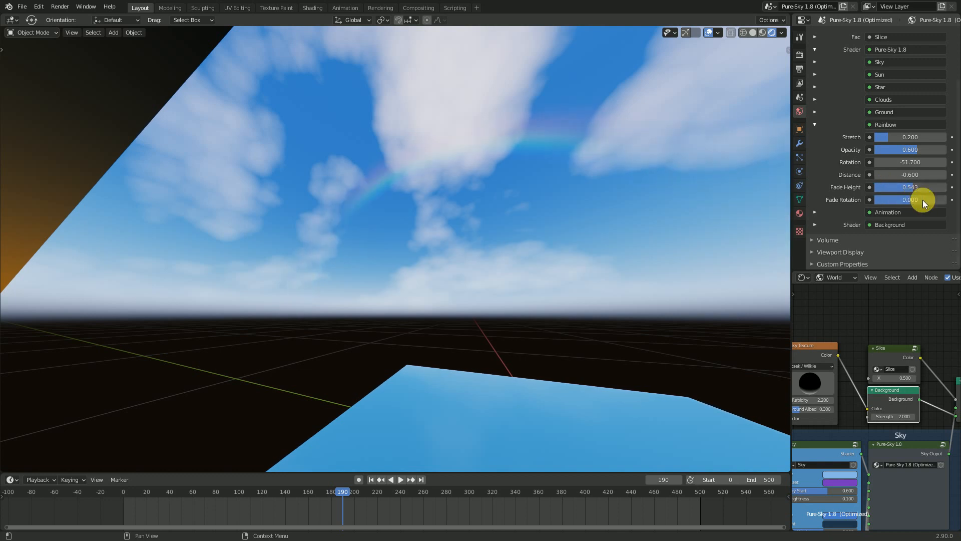
# Try out the rainbow's Stretch and Opacity, cancelling both changes.
pyautogui.moveTo(902, 141); pyautogui.dragTo(875, 152)
pyautogui.press('Escape')
pyautogui.press('Escape')
pyautogui.moveTo(629, 239); pyautogui.dragTo(643, 239, button='middle')
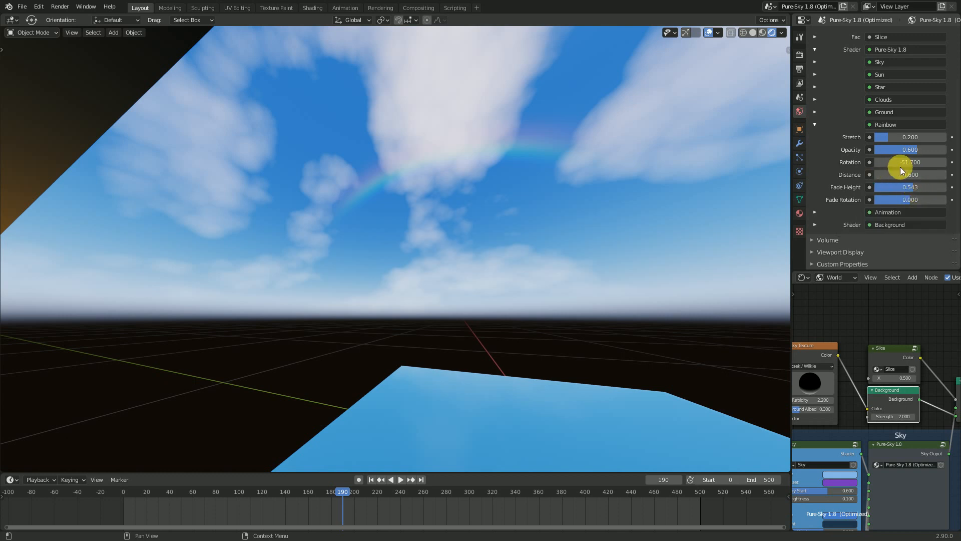
# Set the rainbow's Fade Height to 0.000 and examine the full arc from several directions during playback.
pyautogui.moveTo(909, 188); pyautogui.dragTo(870, 187)
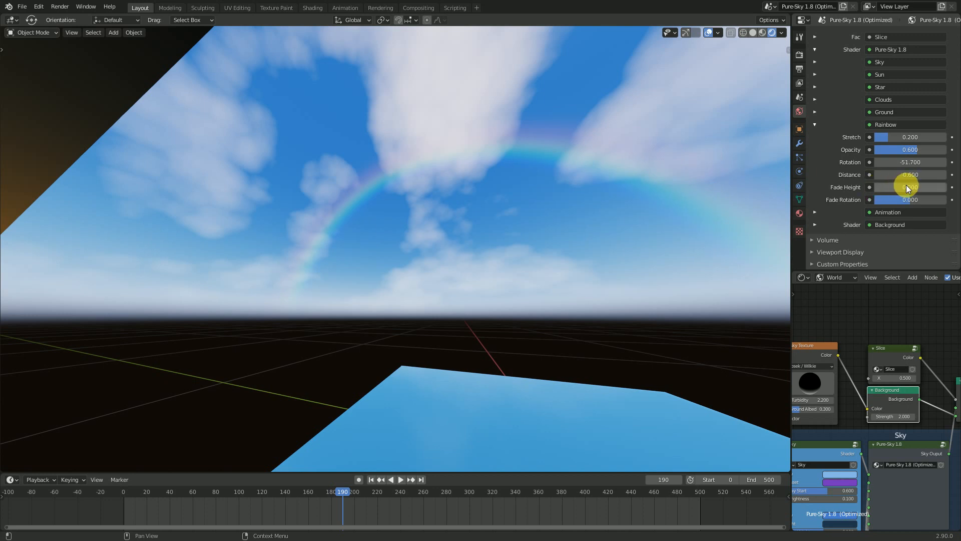
pyautogui.moveTo(611, 232); pyautogui.dragTo(525, 239, button='middle')
pyautogui.moveTo(519, 183); pyautogui.dragTo(508, 230, button='middle')
pyautogui.press('space')
pyautogui.moveTo(476, 260); pyautogui.dragTo(444, 393, button='middle')
pyautogui.press('space')
# Scrub the timeline past the end frame to about frame 706 and back to frame 198, examining how the clouds and rainbow change.
pyautogui.press('space')
pyautogui.moveTo(434, 507); pyautogui.dragTo(499, 502)
pyautogui.moveTo(586, 501); pyautogui.dragTo(665, 512)
pyautogui.moveTo(730, 514)
pyautogui.mouseDown()
pyautogui.moveTo(722, 513)
pyautogui.moveTo(786, 521)
pyautogui.mouseUp()
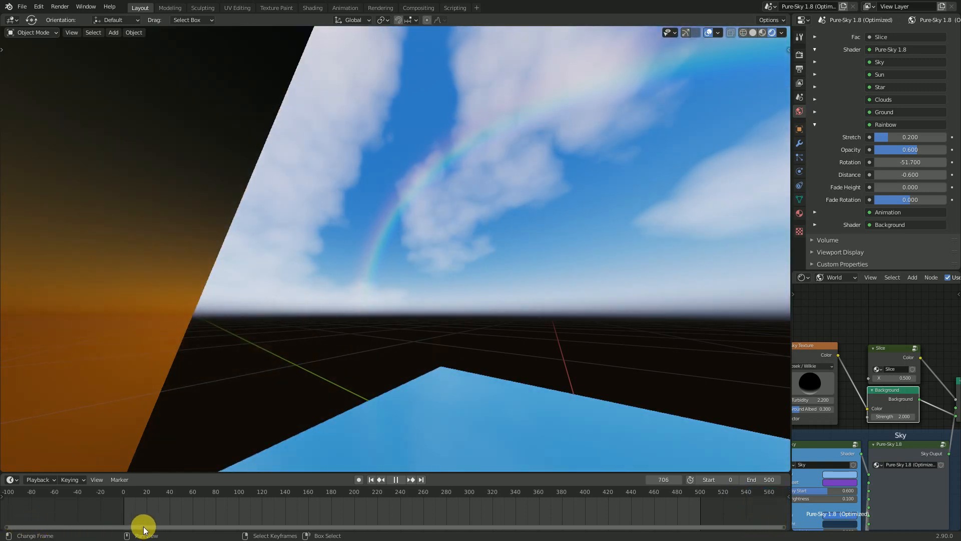
pyautogui.click(773, 520)
pyautogui.moveTo(773, 520); pyautogui.dragTo(665, 515)
pyautogui.moveTo(503, 509); pyautogui.dragTo(352, 493)
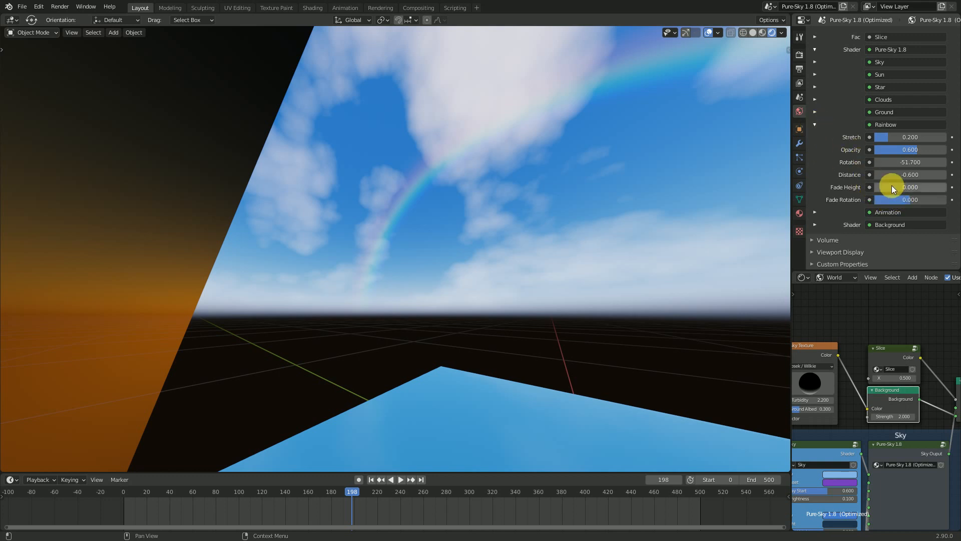
# Move to frame 163 and try the rainbow's Opacity at 1.000, cancelling the change.
pyautogui.moveTo(335, 509); pyautogui.dragTo(311, 506)
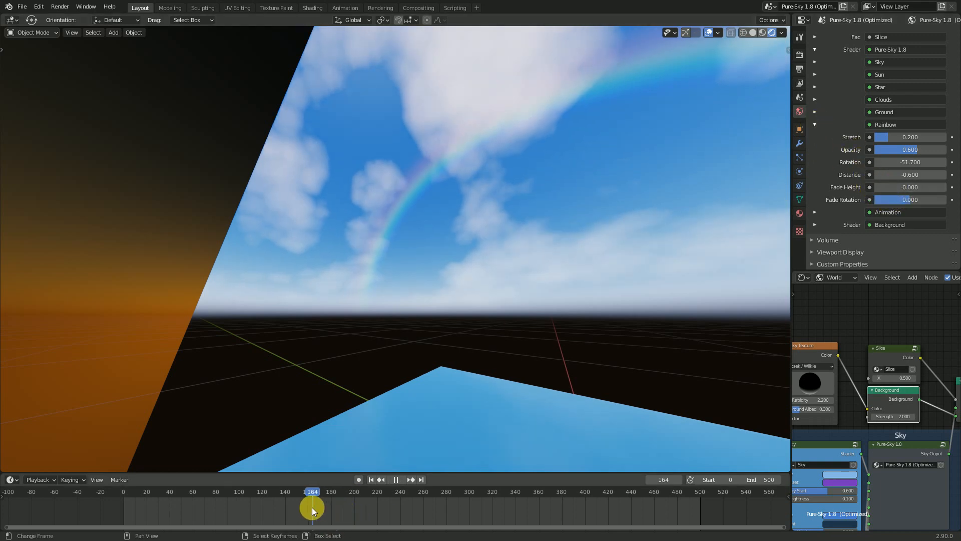
pyautogui.moveTo(904, 149); pyautogui.dragTo(946, 149)
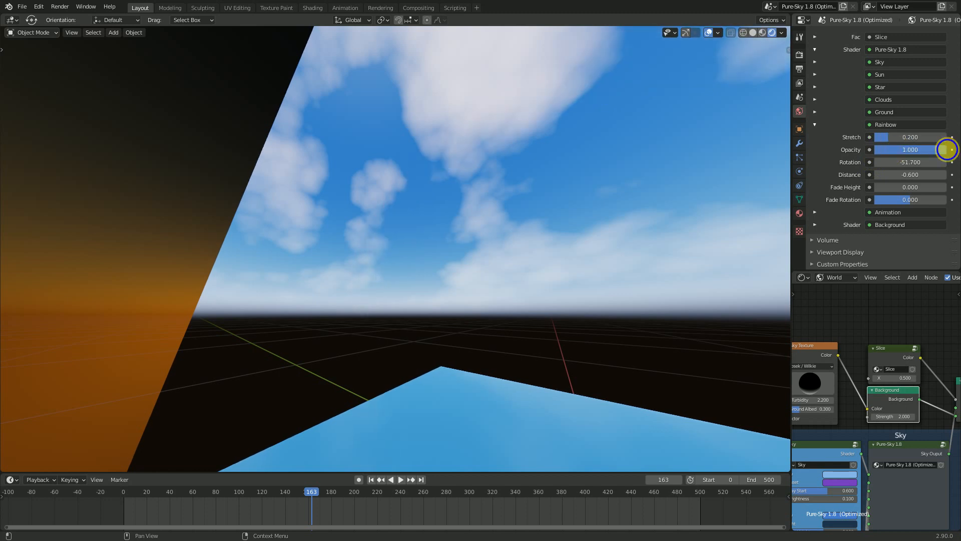
pyautogui.rightClick(903, 150)
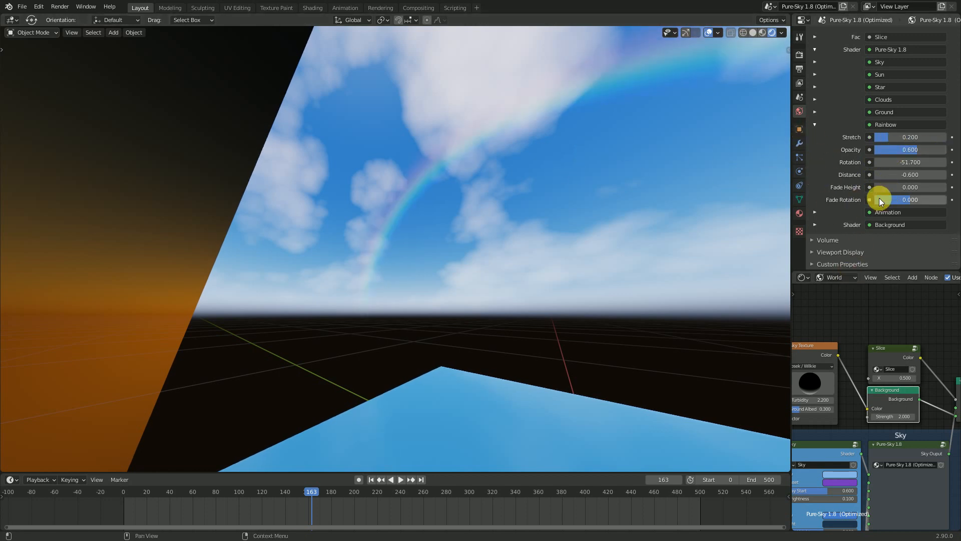
# Look over the Animation settings, including sun angle, time of day, cloud wind and the cartoon and thunder options.
pyautogui.click(815, 213)
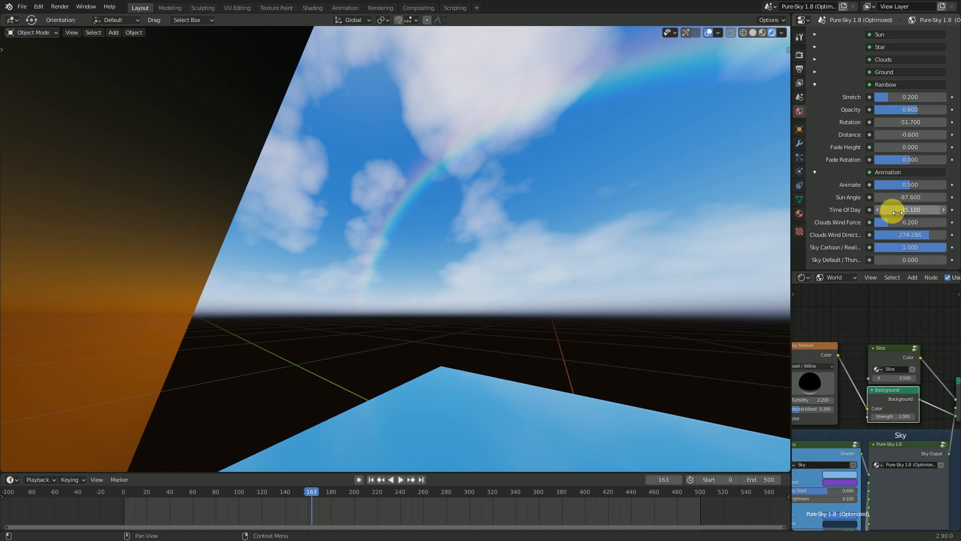
pyautogui.scroll(-3, 891, 214)
pyautogui.moveTo(890, 240)
pyautogui.mouseDown()
pyautogui.moveTo(957, 239)
pyautogui.moveTo(873, 240)
pyautogui.mouseUp()
pyautogui.click(816, 153)
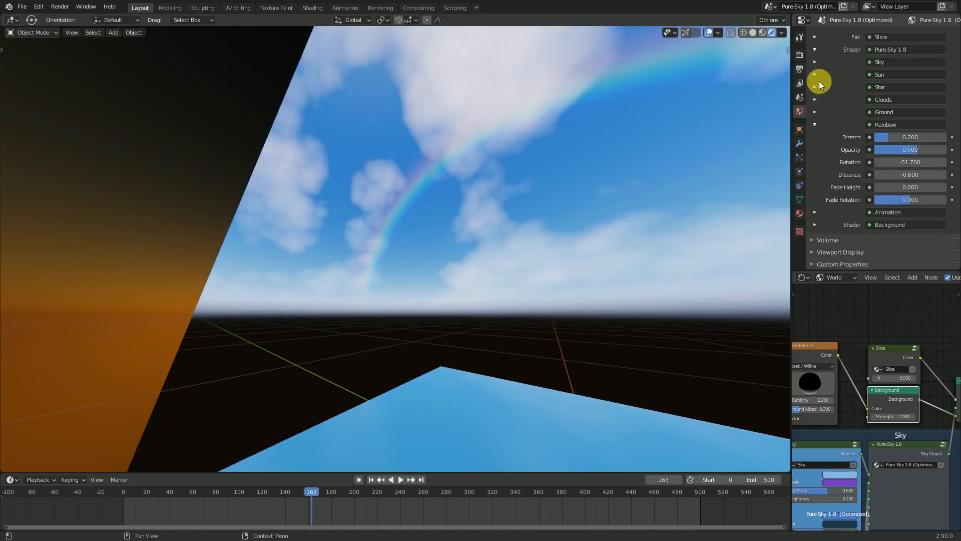
# Collapse the Rainbow settings, expand the Sun settings and bring the sun into view at frame 62.
pyautogui.click(815, 124)
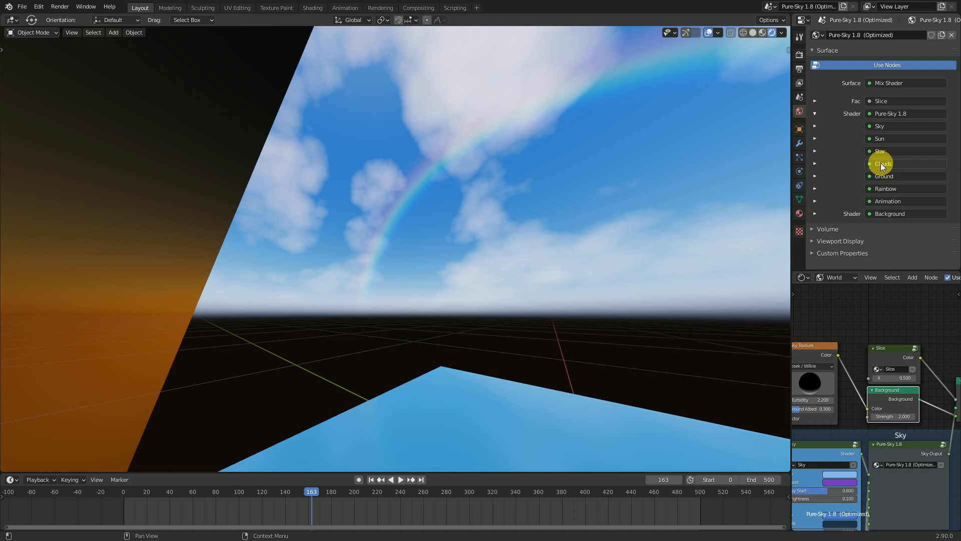
pyautogui.click(815, 138)
pyautogui.click(371, 479)
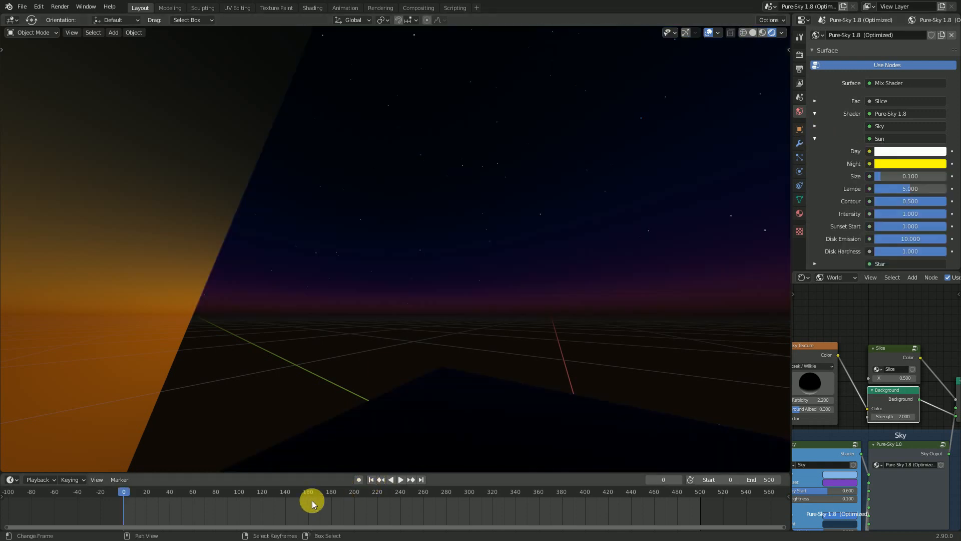
pyautogui.moveTo(375, 325); pyautogui.dragTo(354, 316, button='middle')
pyautogui.press('space')
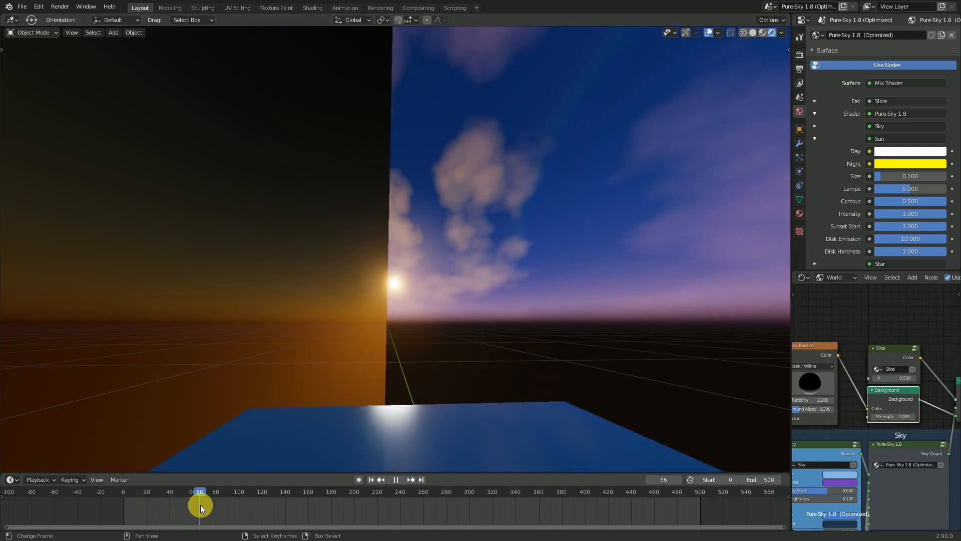
pyautogui.click(195, 505)
pyautogui.press('space')
# Try the sun's Size at 1, 5 and 3, ending with a value of 4.
pyautogui.moveTo(897, 177); pyautogui.dragTo(941, 176)
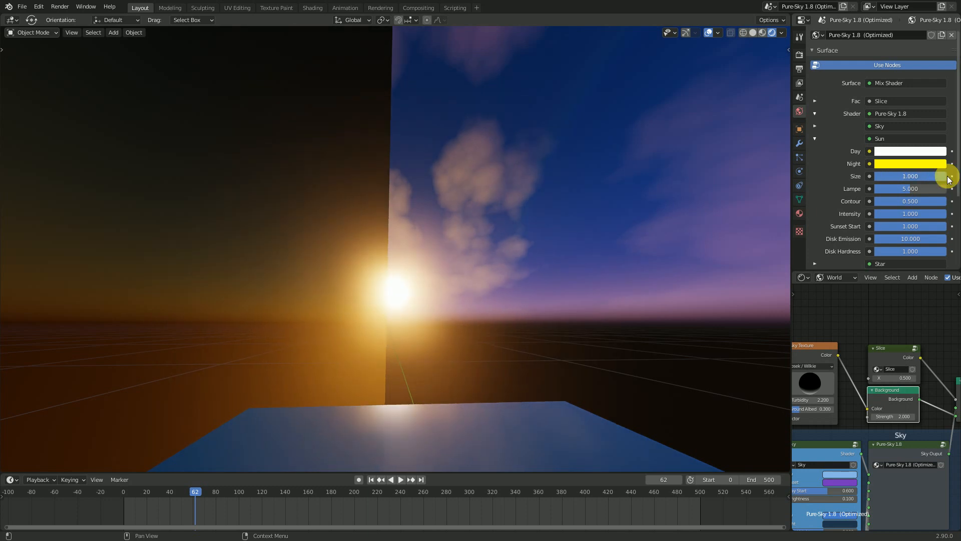
pyautogui.click(924, 179)
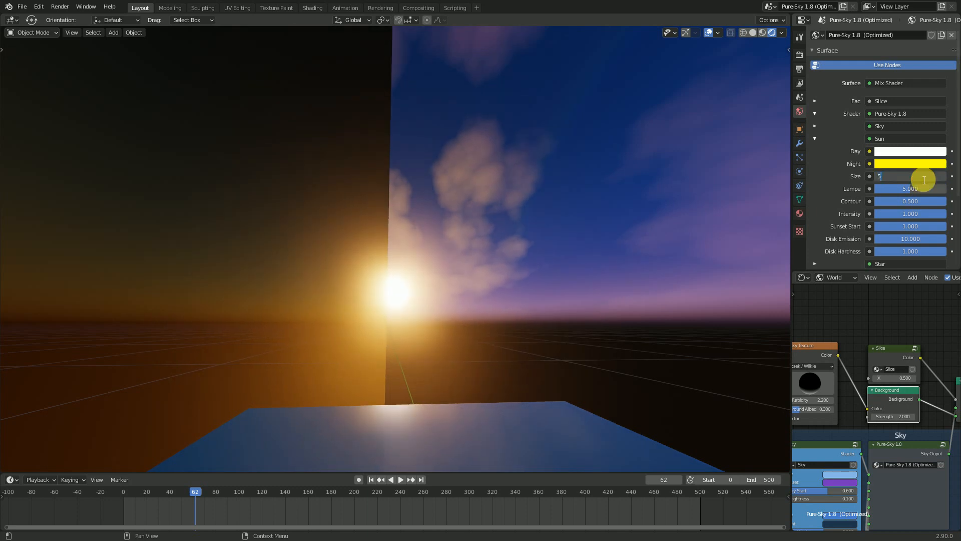
pyautogui.write('5')
pyautogui.press('Return')
pyautogui.click(920, 176)
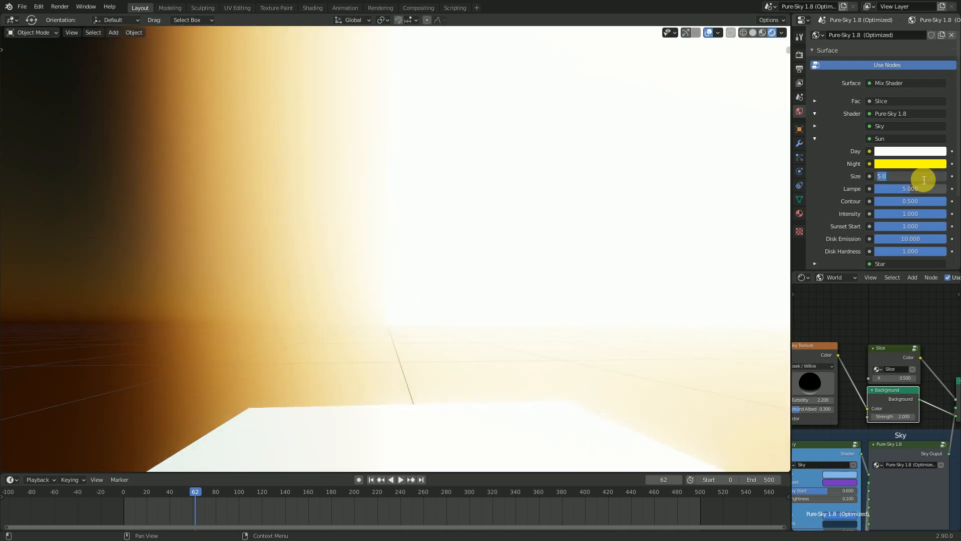
pyautogui.write('3')
pyautogui.press('Return')
pyautogui.click(919, 176)
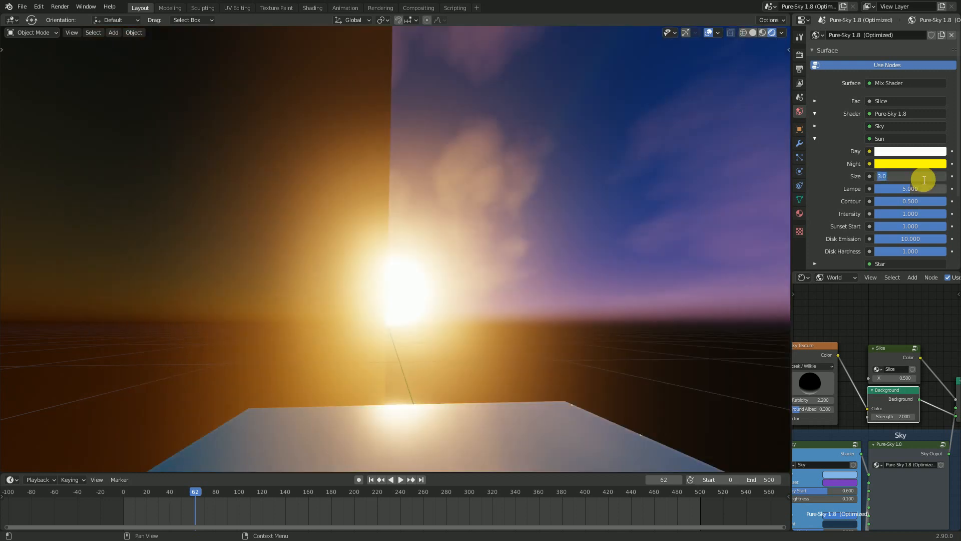
pyautogui.write('4')
pyautogui.press('Return')
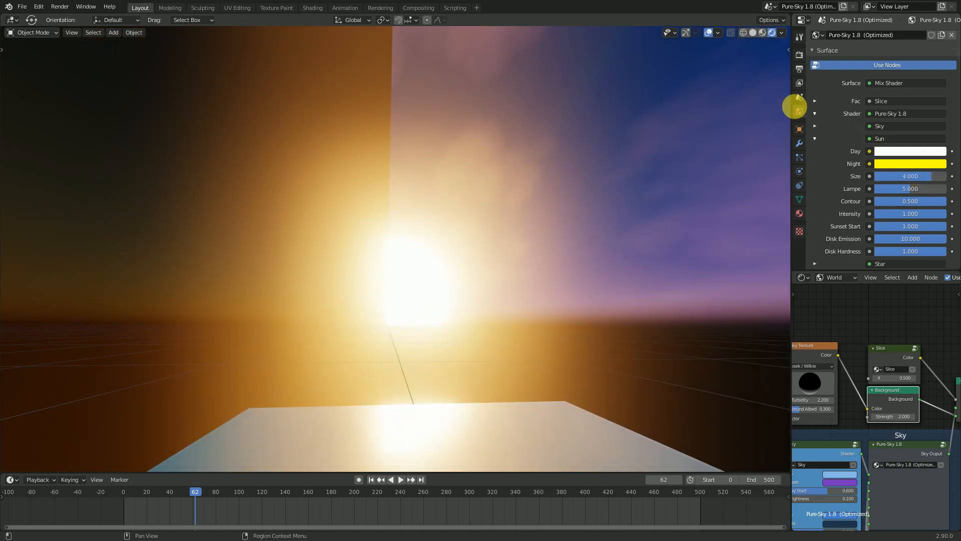
# Check the Eevee render settings and lower the sun's Intensity to 0.048.
pyautogui.click(800, 59)
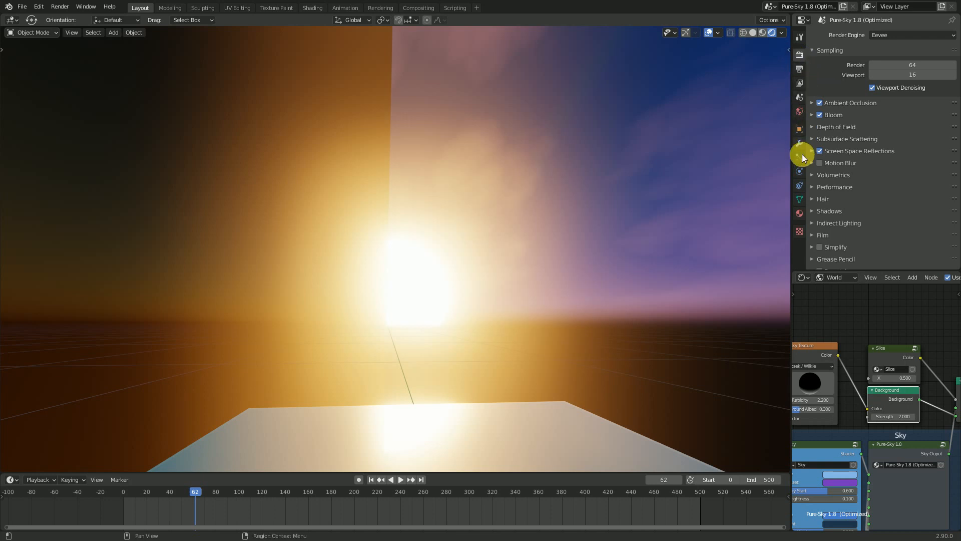
pyautogui.click(799, 111)
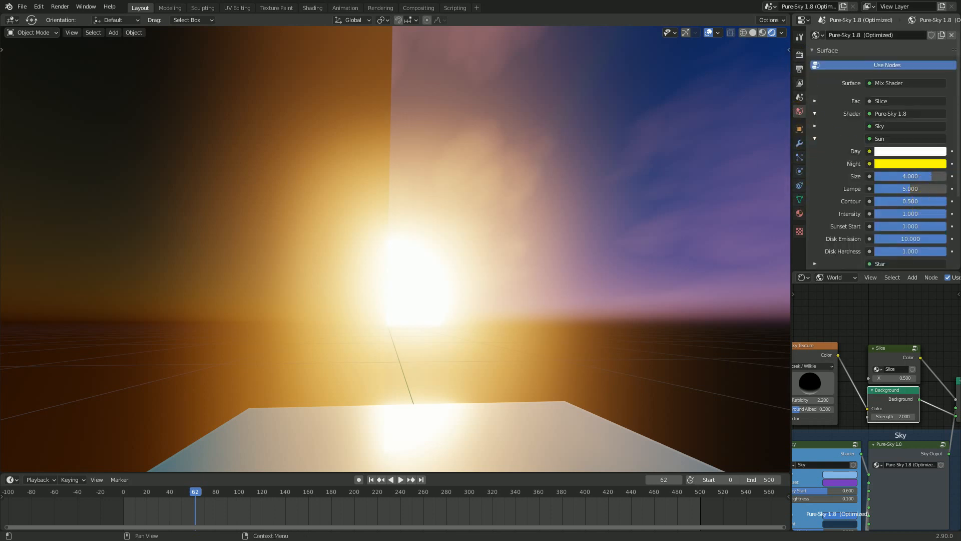
pyautogui.moveTo(910, 213); pyautogui.dragTo(840, 214)
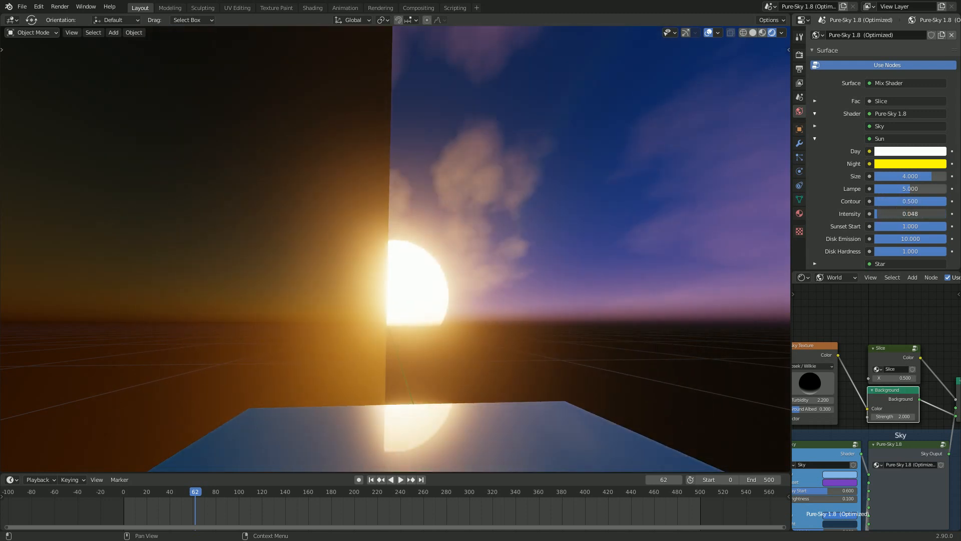
# Set the sun's Size to 4.310 and play the animation up to frame 90.
pyautogui.moveTo(910, 176); pyautogui.dragTo(937, 176)
pyautogui.press('space')
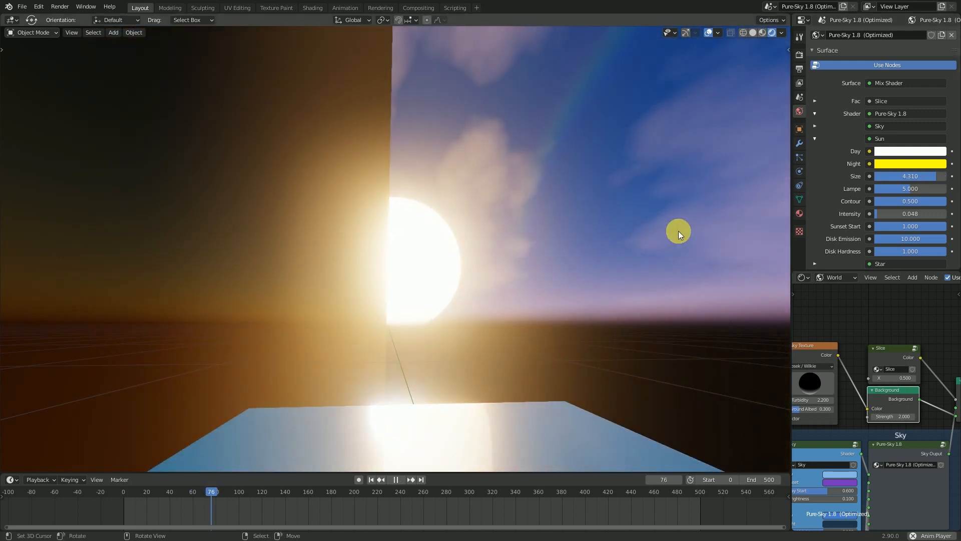
pyautogui.press('space')
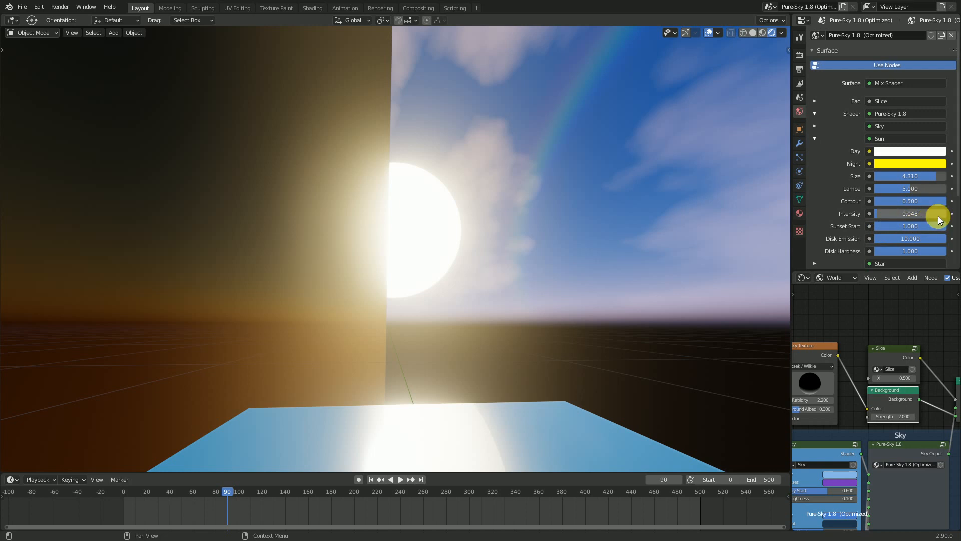
# Try the sun's Size at 0.000, return it to 0.100 and set Intensity back to 1.000.
pyautogui.moveTo(923, 178); pyautogui.dragTo(891, 179)
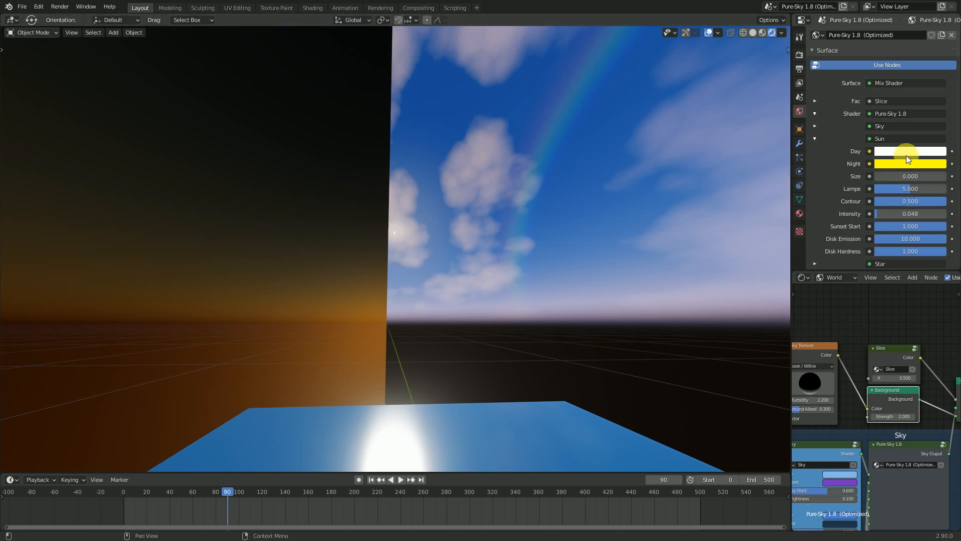
pyautogui.click(911, 179)
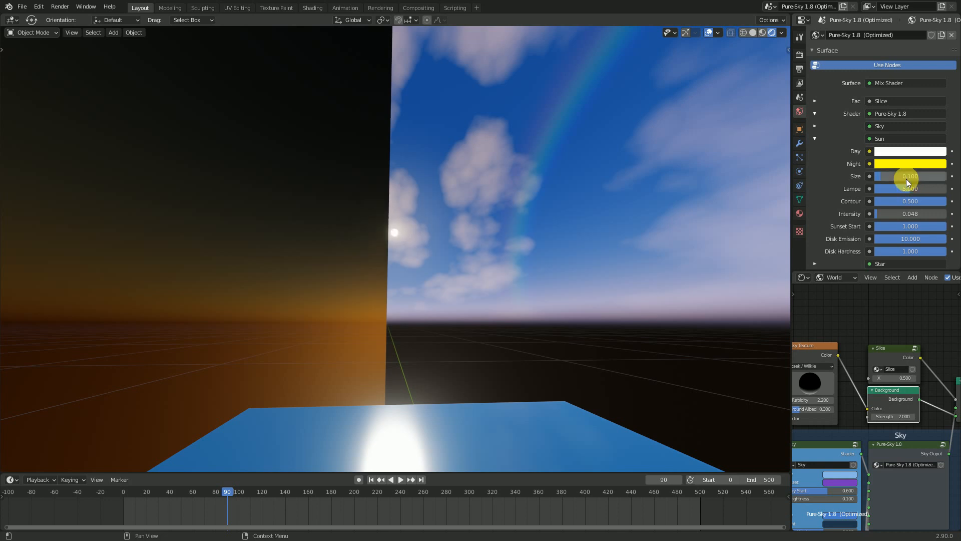
pyautogui.moveTo(887, 215); pyautogui.dragTo(945, 215)
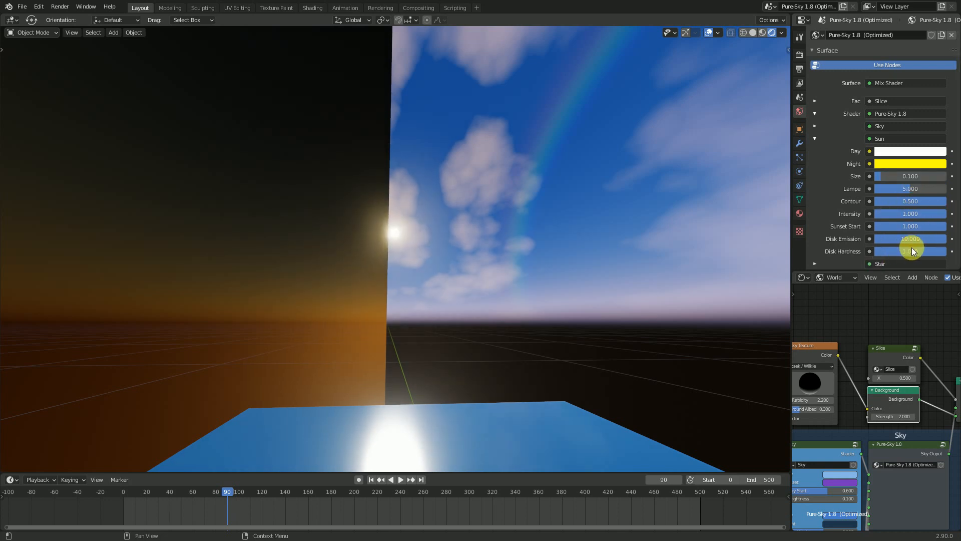
# Set the sun's Disk Hardness and Size to 0.000 and examine the disk at frame 48 and during playback to frame 79.
pyautogui.moveTo(912, 248); pyautogui.dragTo(875, 250)
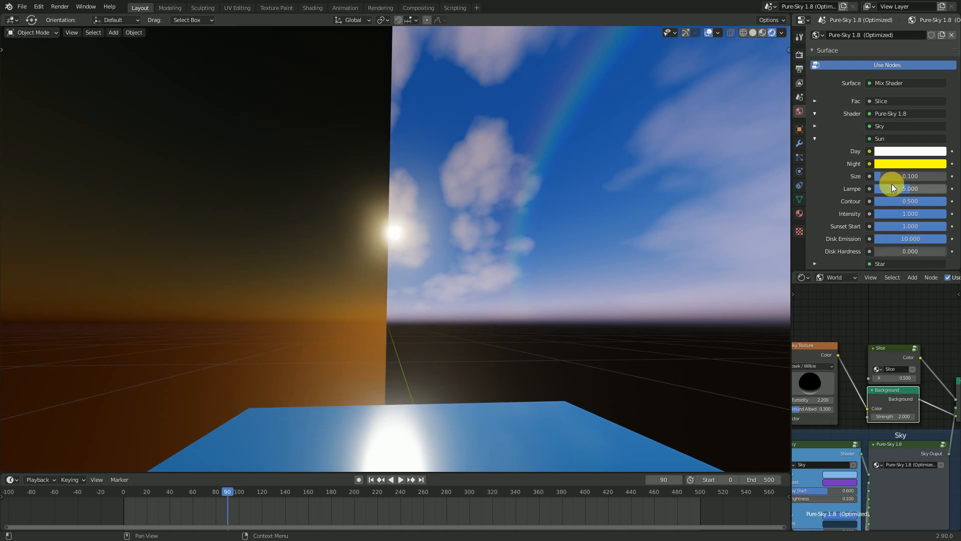
pyautogui.moveTo(881, 176)
pyautogui.mouseDown()
pyautogui.moveTo(893, 177)
pyautogui.moveTo(875, 176)
pyautogui.mouseUp()
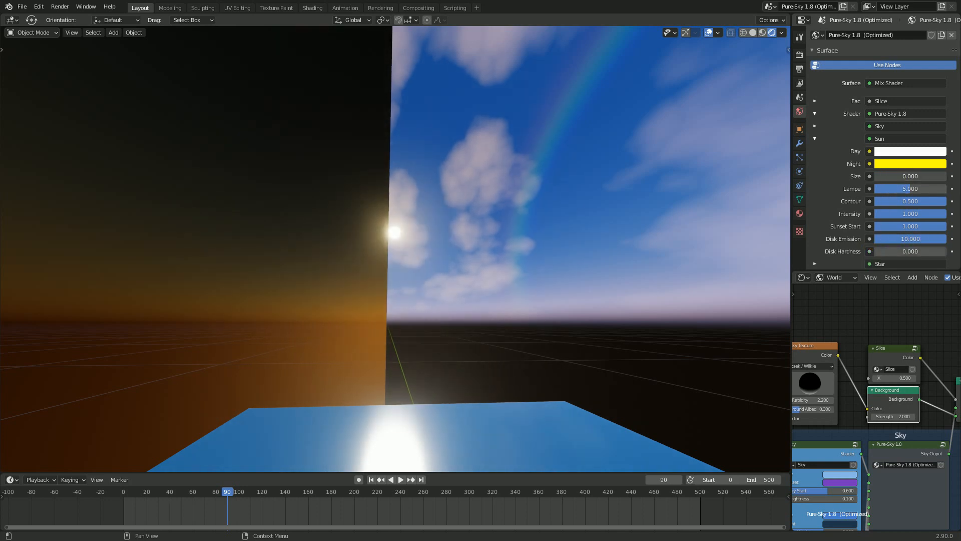
pyautogui.moveTo(190, 512)
pyautogui.mouseDown()
pyautogui.moveTo(166, 515)
pyautogui.moveTo(179, 521)
pyautogui.mouseUp()
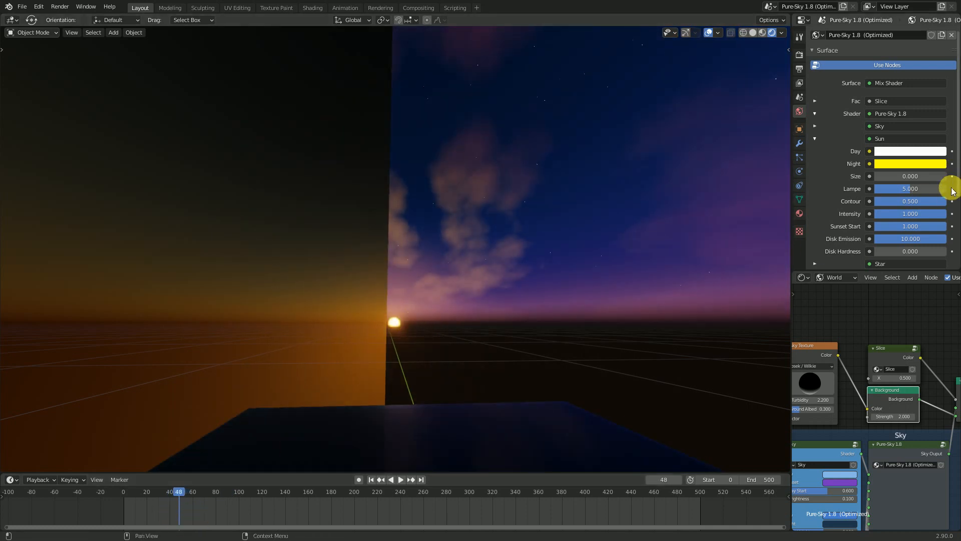
pyautogui.moveTo(896, 188); pyautogui.dragTo(896, 189)
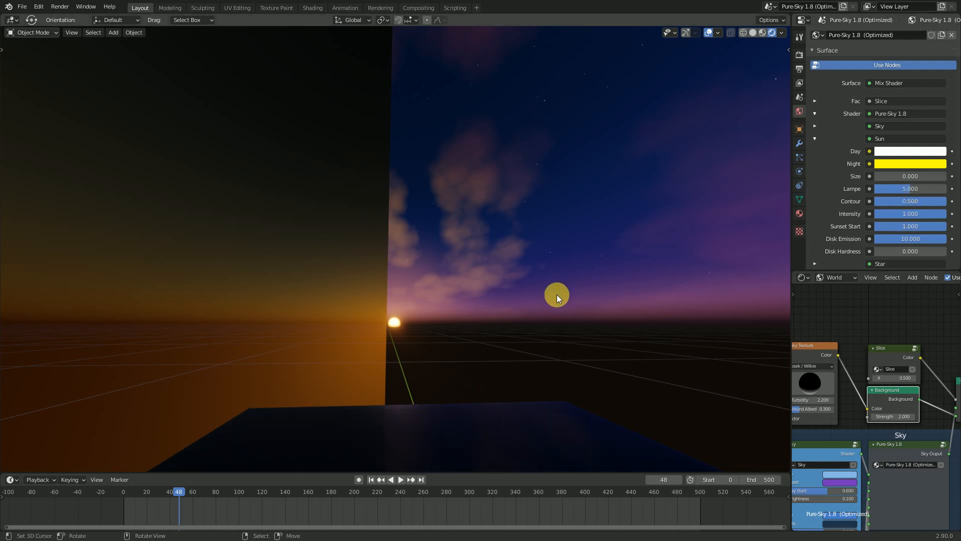
pyautogui.press('space')
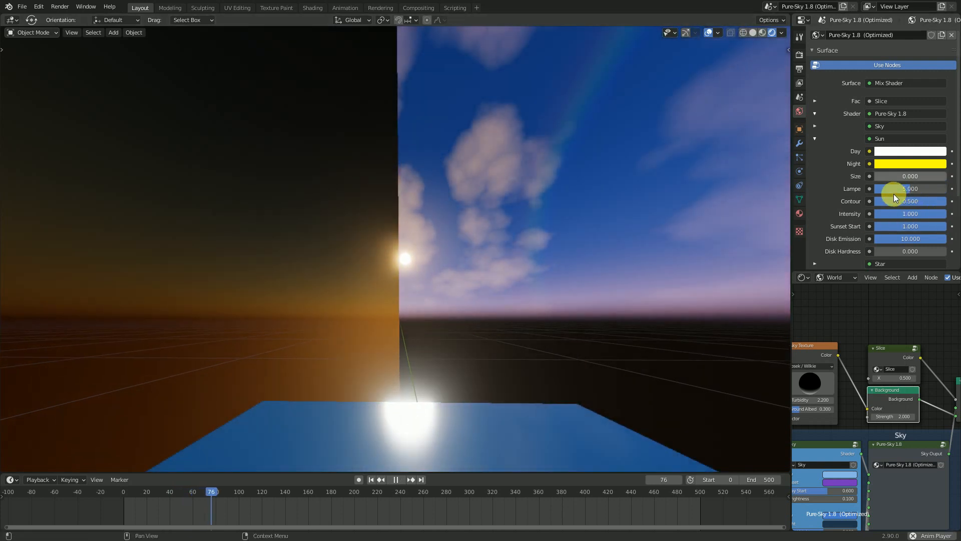
pyautogui.press('space')
# Restore the sun's Disk Hardness to 1.000 and set its Size to 0.1.
pyautogui.moveTo(901, 252); pyautogui.dragTo(921, 252)
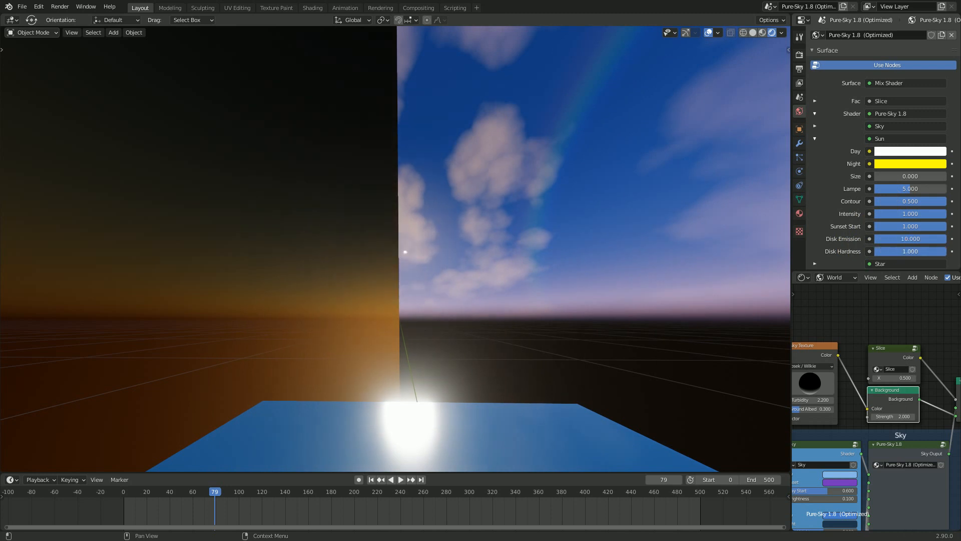
pyautogui.click(914, 177)
pyautogui.write('.1')
pyautogui.press('Return')
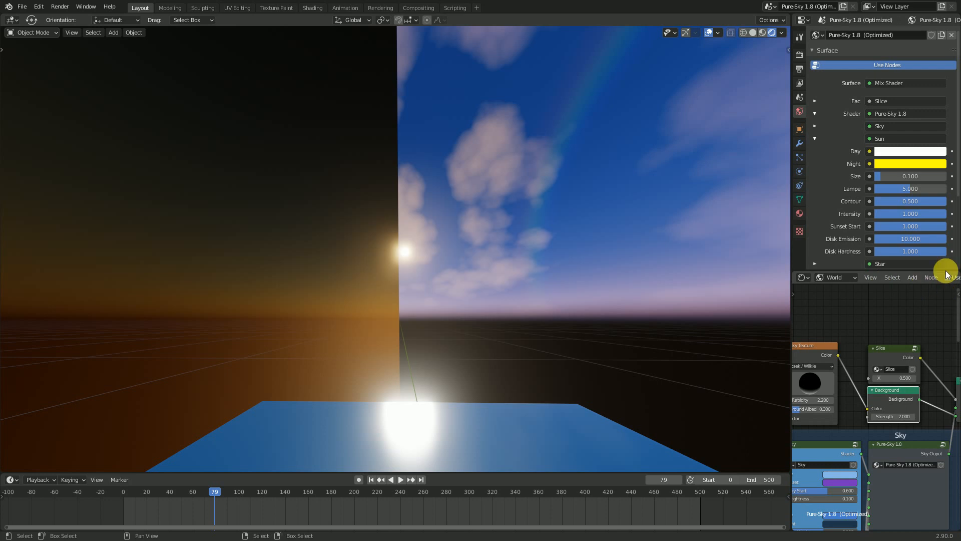
# Try the sun's Sunset Start at 0.159 and compare the sun's color at frames 124 and 85.
pyautogui.scroll(-2, 900, 200)
pyautogui.scroll(1, 901, 198)
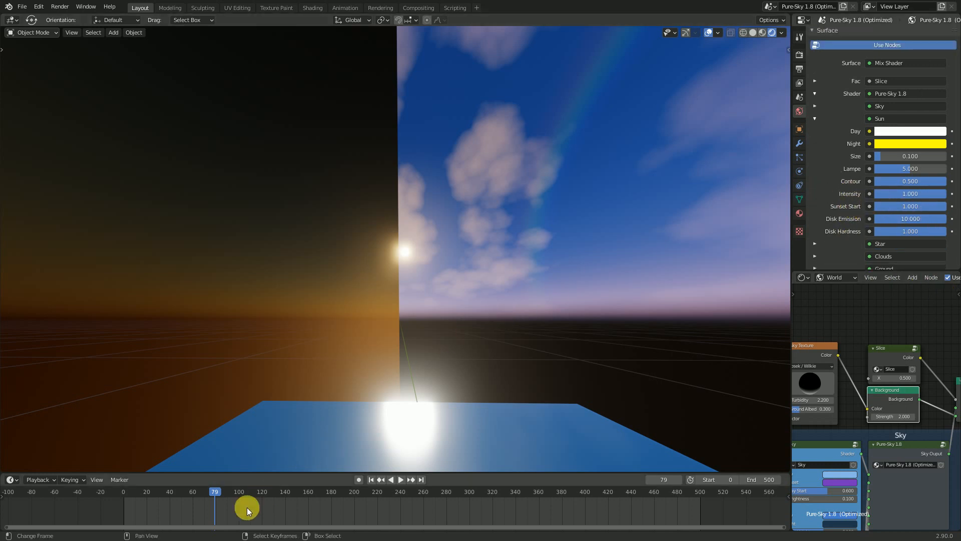
pyautogui.moveTo(194, 512); pyautogui.dragTo(266, 521)
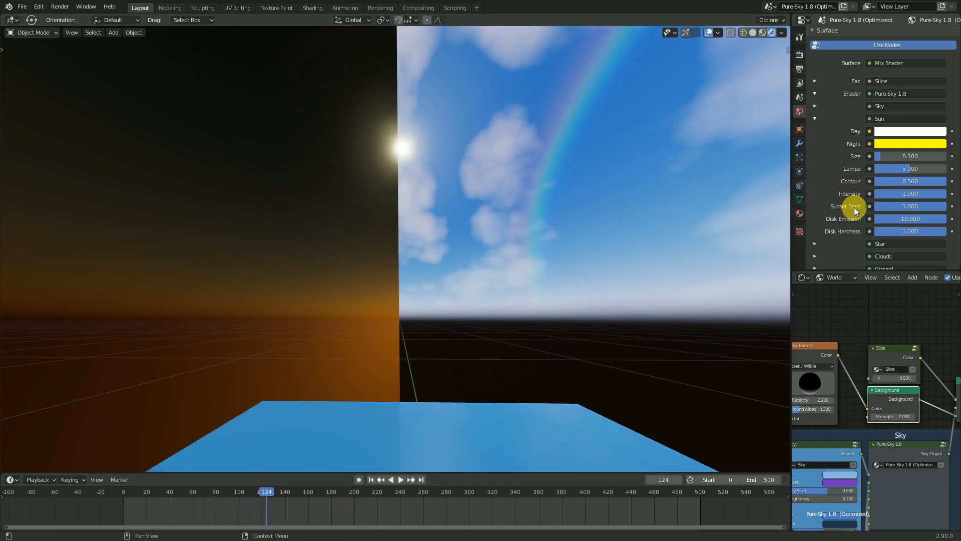
pyautogui.moveTo(932, 206); pyautogui.dragTo(902, 206)
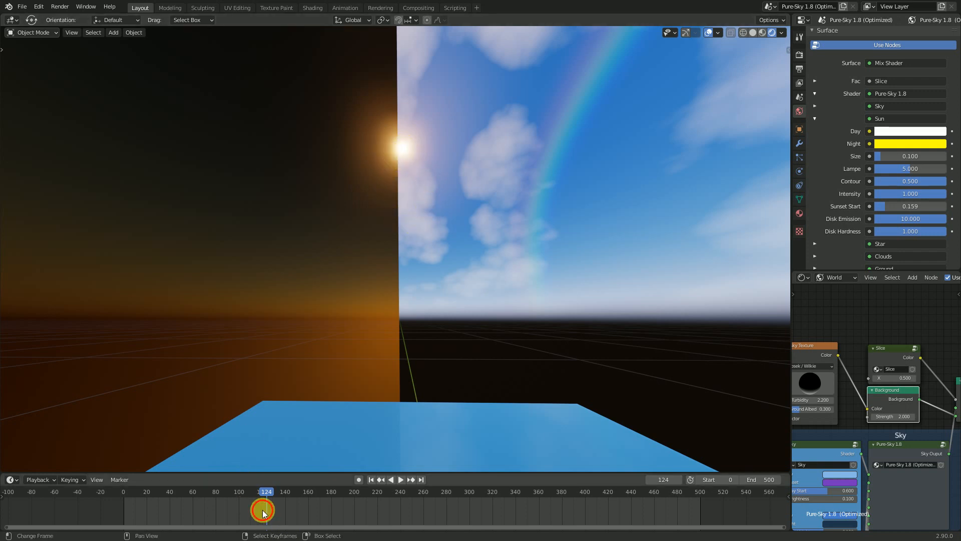
pyautogui.moveTo(262, 506); pyautogui.dragTo(221, 527)
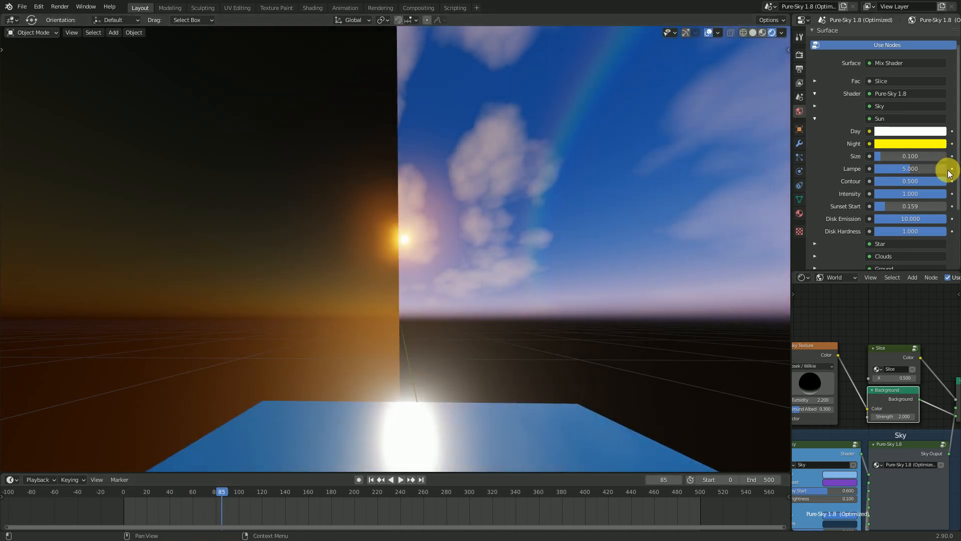
# Try the sun's Sunset Start at 0.900, return it to 1.000 and move to frame 138 to check the sun's color.
pyautogui.moveTo(910, 206); pyautogui.dragTo(945, 206)
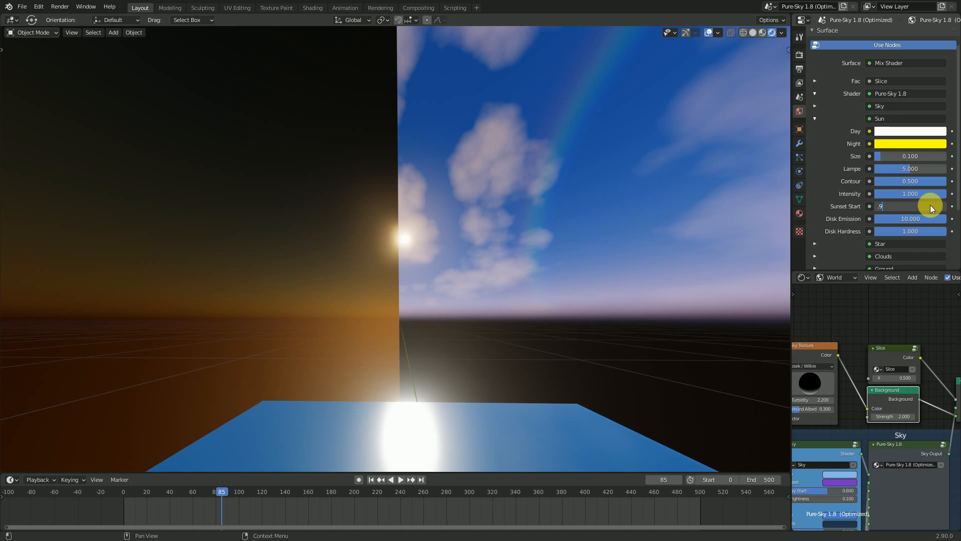
pyautogui.press('Return')
pyautogui.click(228, 505)
pyautogui.press('space')
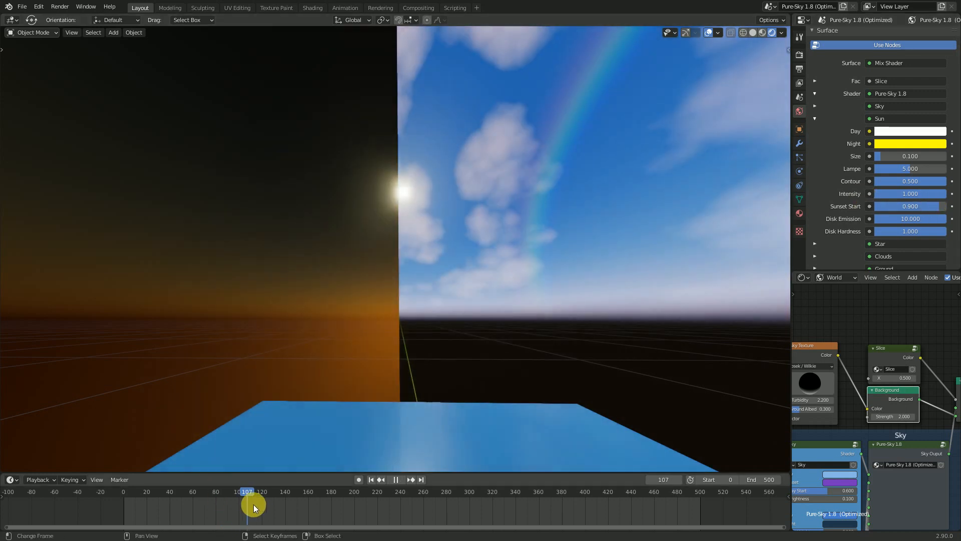
pyautogui.press('space')
pyautogui.click(284, 500)
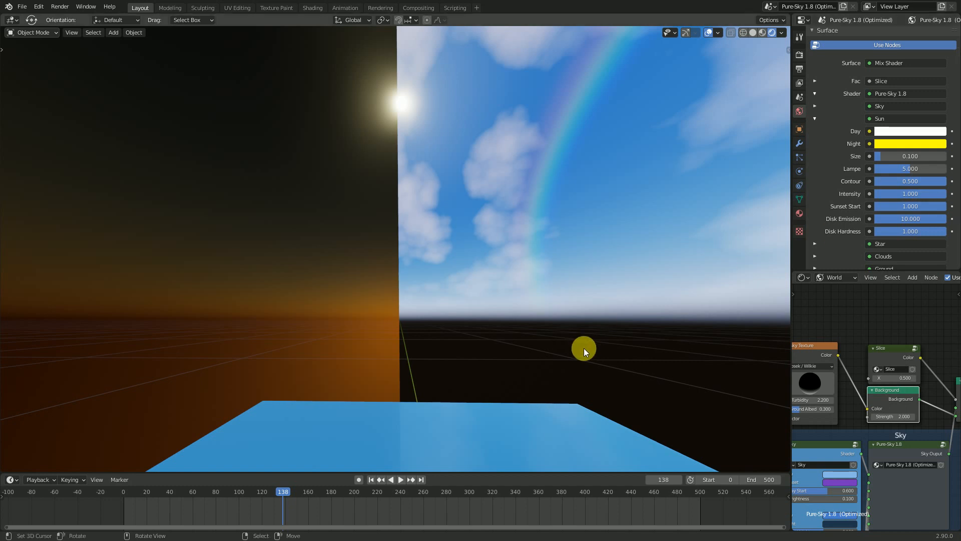
# Move to frame 109, swap the expanded Sun settings for the Animation settings, and play the animation.
pyautogui.moveTo(277, 511); pyautogui.dragTo(249, 516)
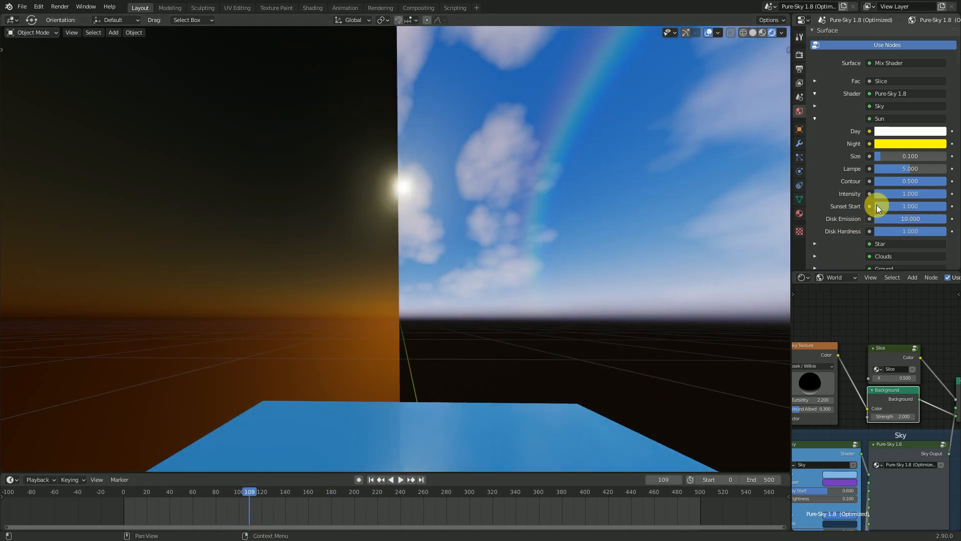
pyautogui.click(815, 119)
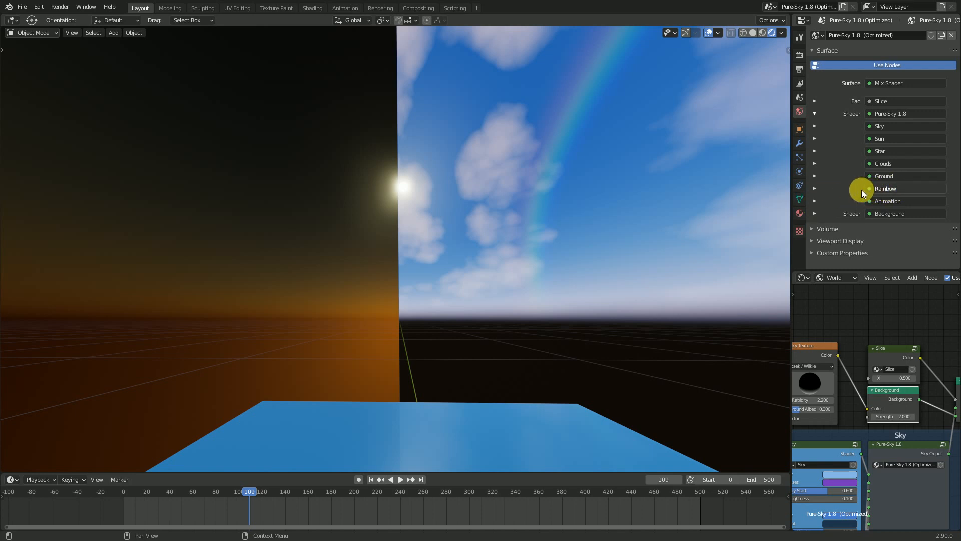
pyautogui.click(815, 202)
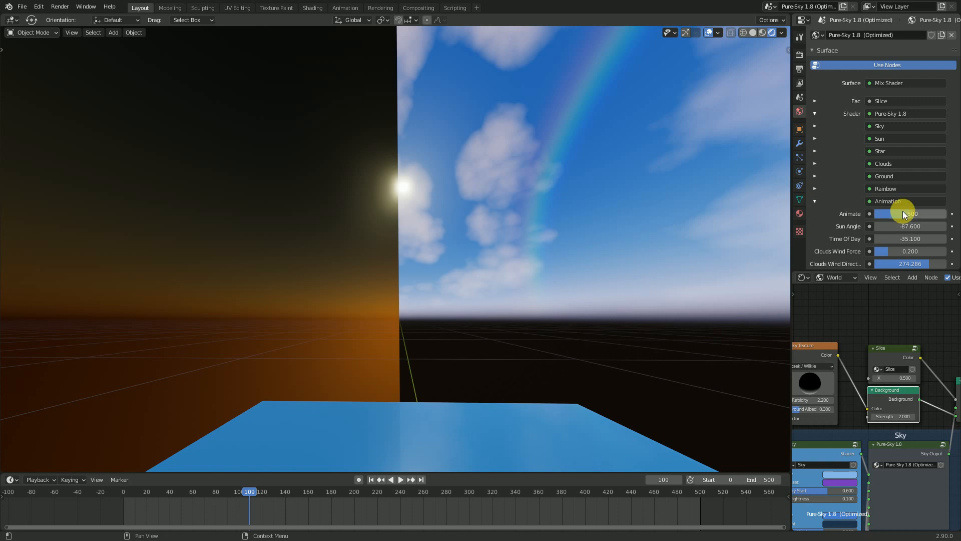
pyautogui.scroll(-1, 902, 211)
pyautogui.press('space')
pyautogui.moveTo(538, 240); pyautogui.dragTo(628, 238, button='middle')
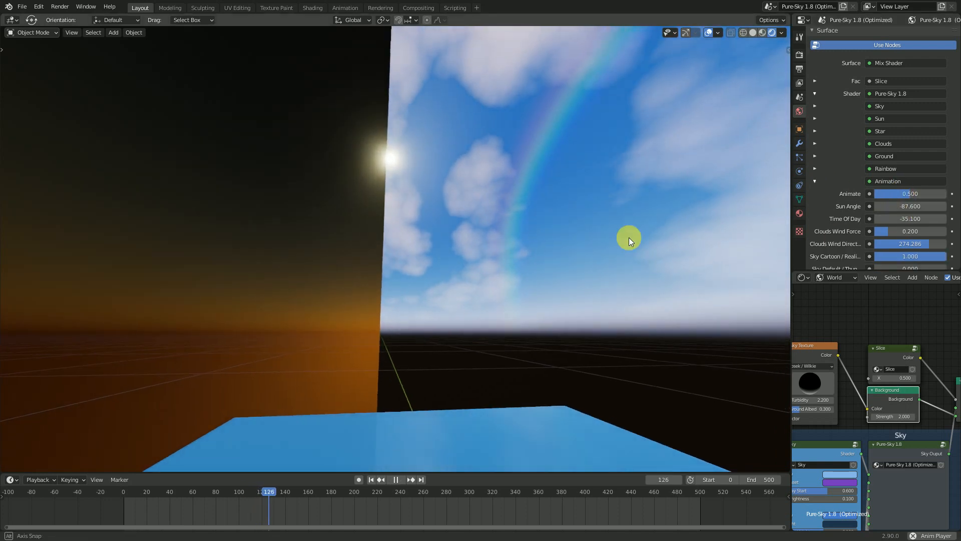
# Try a tenfold Animate speed of 4.448 while the animation plays.
pyautogui.moveTo(914, 195)
pyautogui.mouseDown()
pyautogui.moveTo(894, 195)
pyautogui.moveTo(938, 195)
pyautogui.moveTo(906, 194)
pyautogui.mouseUp()
pyautogui.click(913, 194)
pyautogui.press('Escape')
pyautogui.click(912, 195)
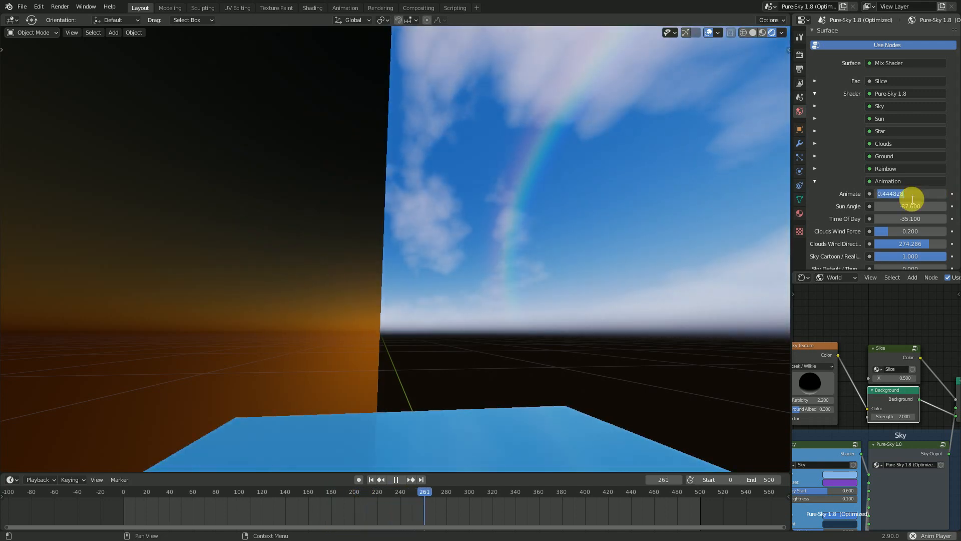
pyautogui.click(916, 195)
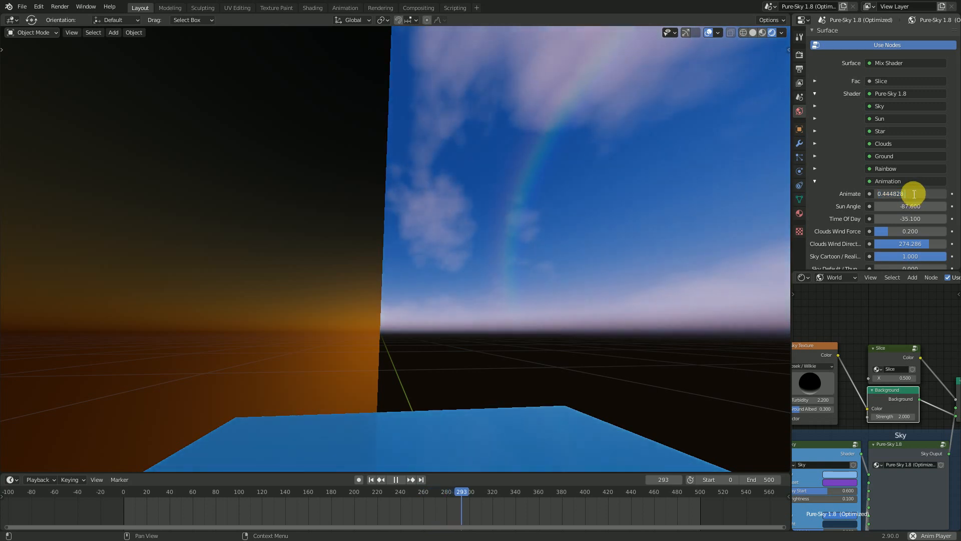
pyautogui.write('*10')
pyautogui.press('Return')
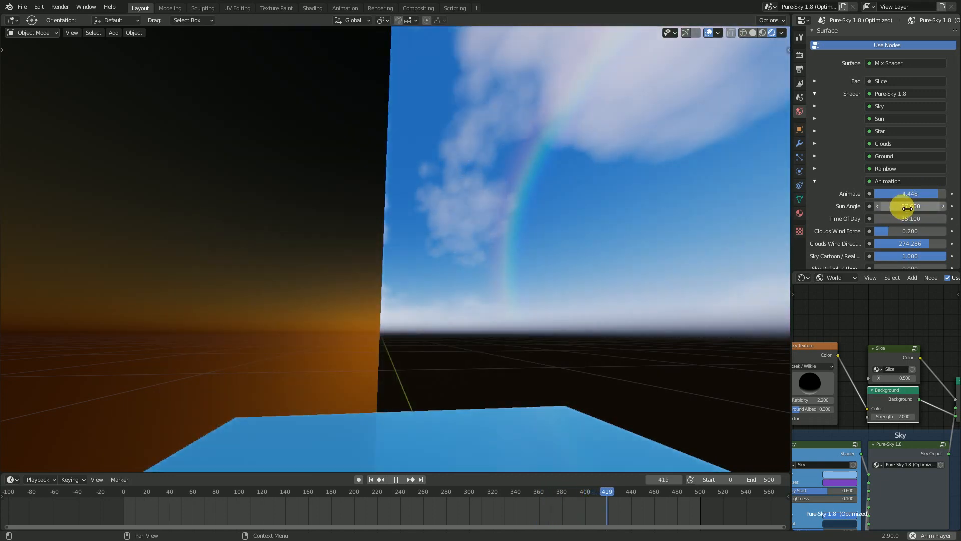
# Try a Sun Angle of 17.200 and a different Clouds Wind Force during playback, cancelling both changes.
pyautogui.moveTo(904, 208); pyautogui.dragTo(934, 207)
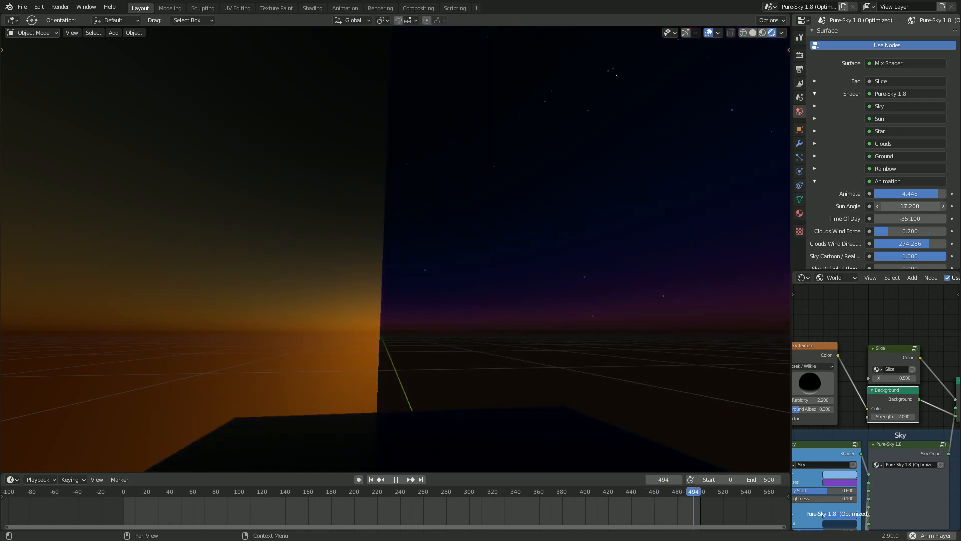
pyautogui.rightClick(904, 207)
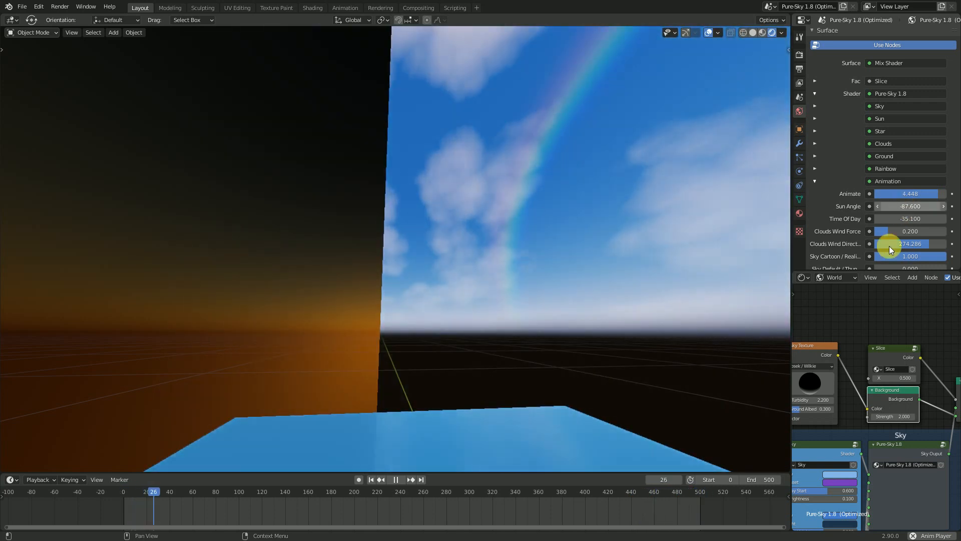
pyautogui.moveTo(896, 234); pyautogui.dragTo(946, 235)
pyautogui.rightClick(948, 235)
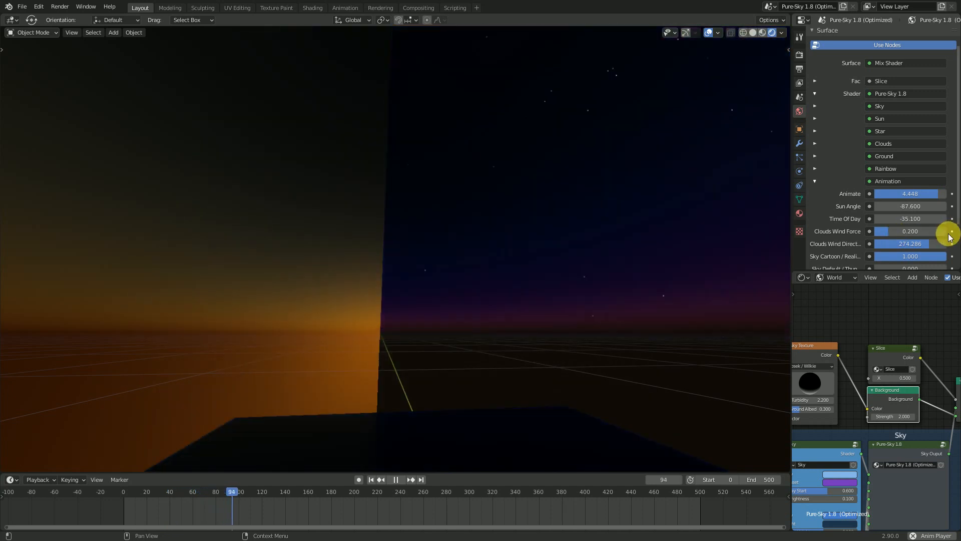
# Try a Clouds Wind Force of 2.000, stop playback at frame 256, and restore the force to 0.200.
pyautogui.click(922, 236)
pyautogui.write('* 10')
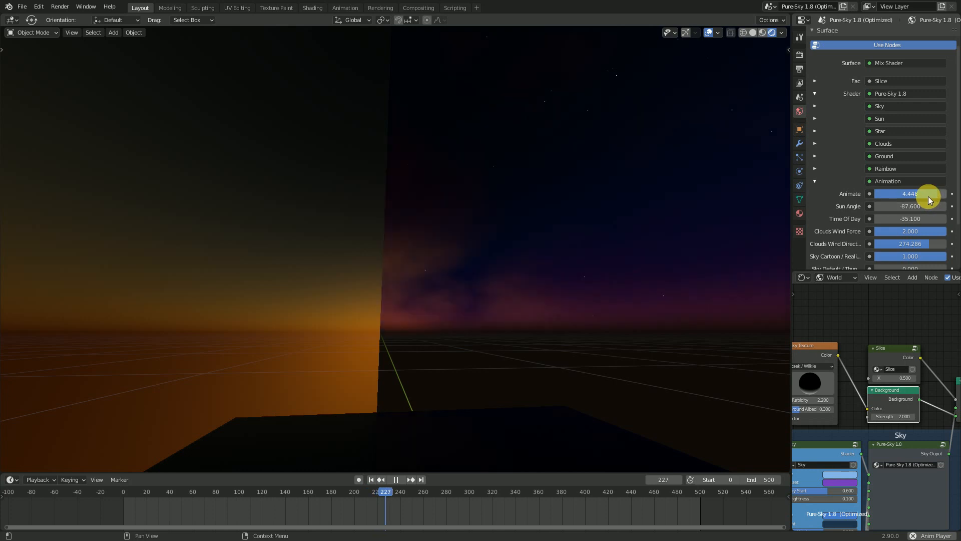
pyautogui.press('space')
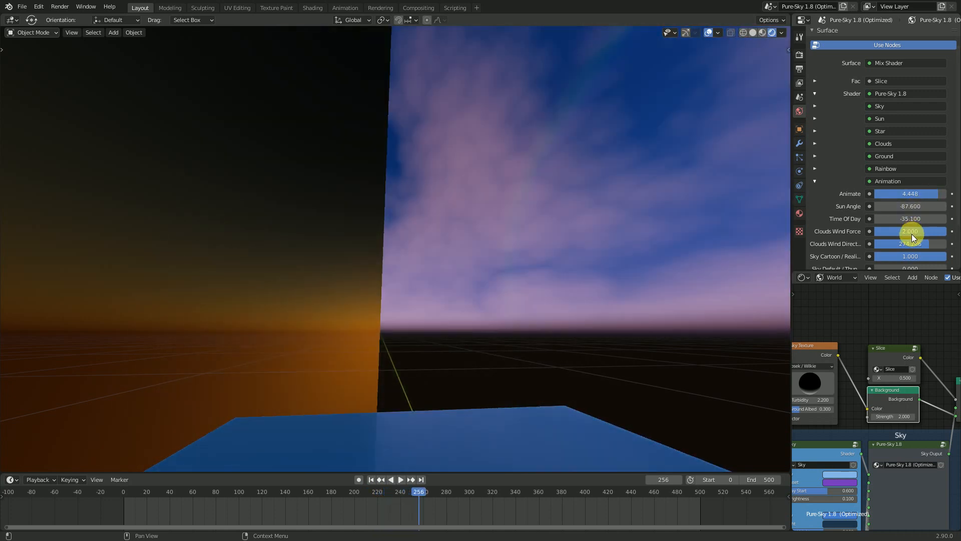
pyautogui.press('Return')
pyautogui.press('Escape')
pyautogui.click(919, 237)
pyautogui.write('.2')
pyautogui.press('Return')
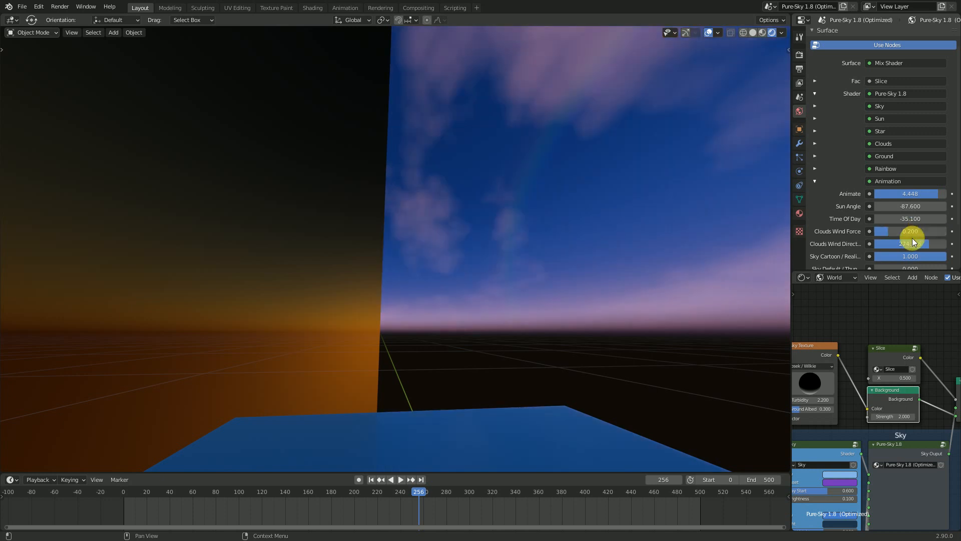
# Set the Animate speed to 0.200 and resume playback.
pyautogui.click(923, 195)
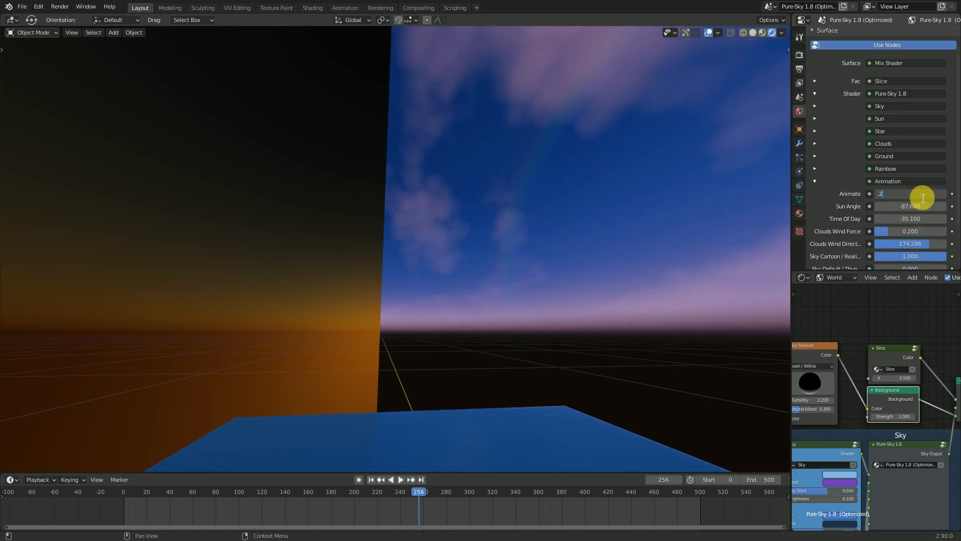
pyautogui.write('.2')
pyautogui.press('Return')
pyautogui.press('space')
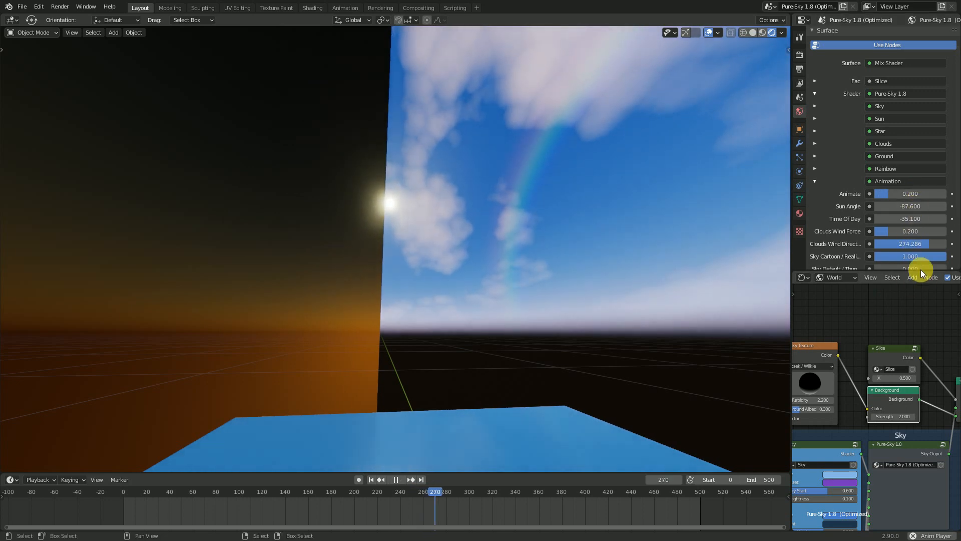
# Try a Clouds Wind Direction of 137.734 during playback and cancel the change.
pyautogui.scroll(-2, 896, 245)
pyautogui.moveTo(927, 205); pyautogui.dragTo(899, 205)
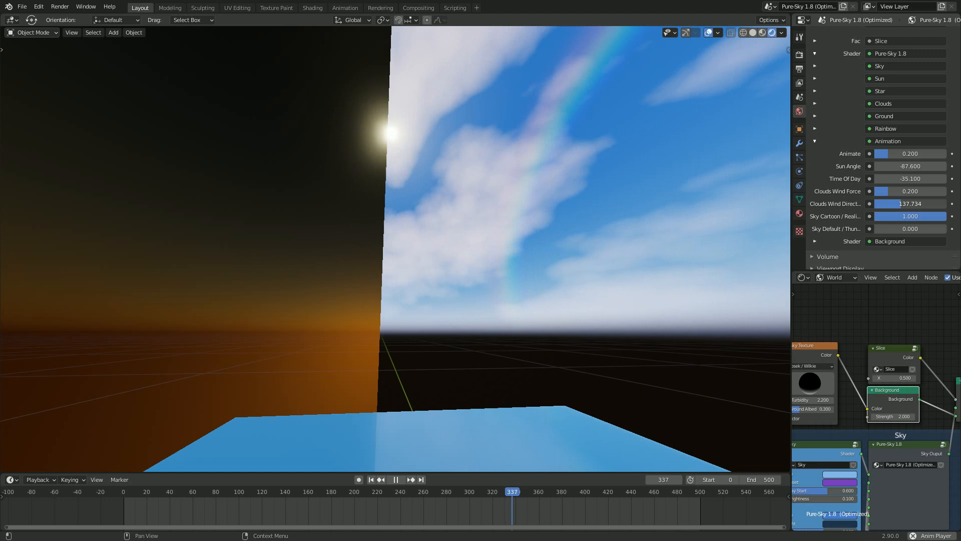
pyautogui.press('Escape')
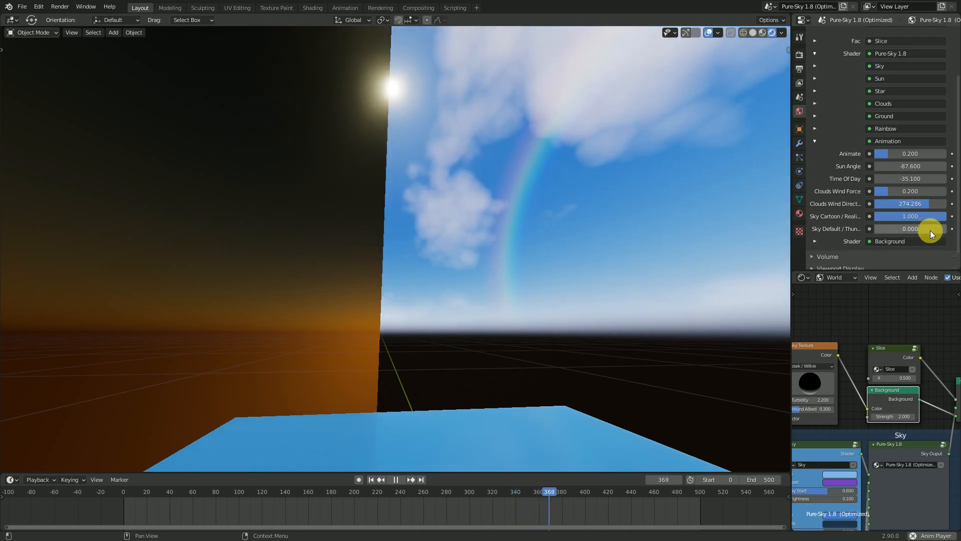
# Widen the world settings and node editors, collapse the Animation and Surface settings, and make the node editor taller.
pyautogui.moveTo(792, 215); pyautogui.dragTo(735, 230)
pyautogui.moveTo(911, 219); pyautogui.dragTo(926, 258)
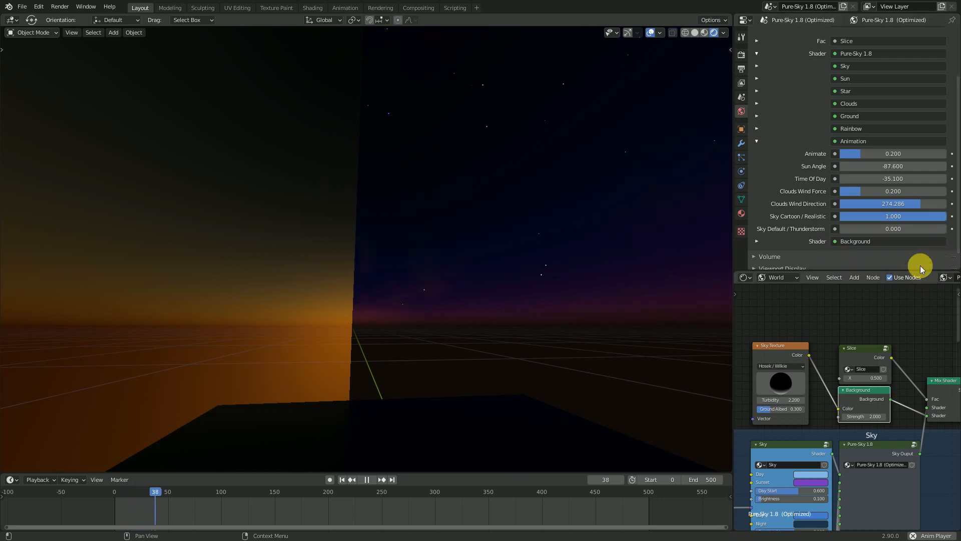
pyautogui.click(757, 141)
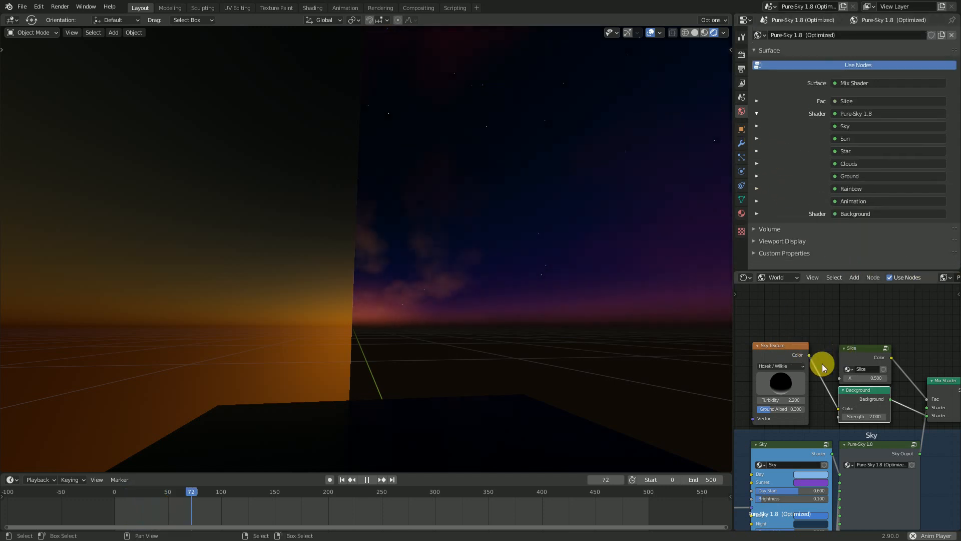
pyautogui.moveTo(822, 275); pyautogui.dragTo(751, 56)
pyautogui.click(766, 50)
pyautogui.moveTo(788, 95); pyautogui.dragTo(808, 84)
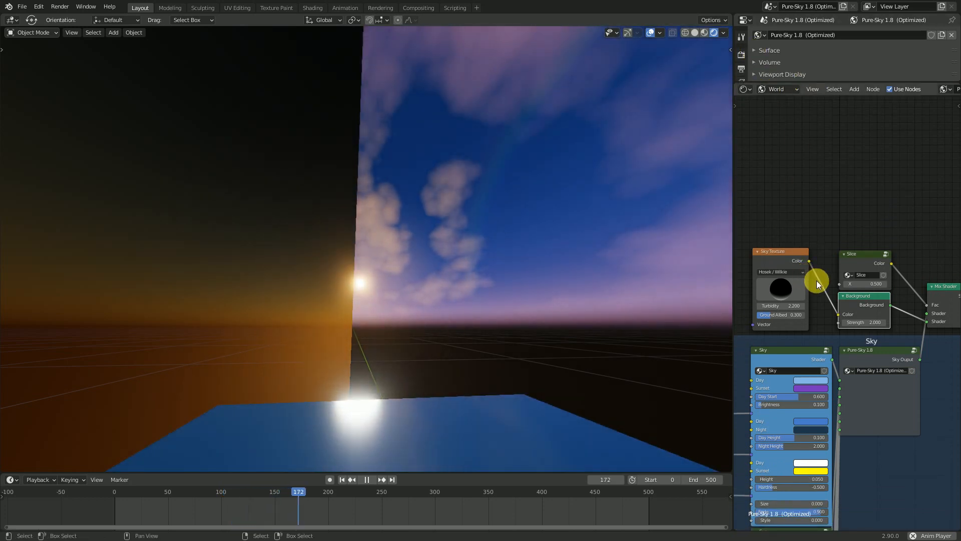
# Show the Sky, Sun, Star and Clouds node groups in the world node tree and widen the 3D viewport again.
pyautogui.scroll(-1, 847, 286)
pyautogui.moveTo(847, 285); pyautogui.dragTo(839, 149, button='middle')
pyautogui.scroll(-1, 842, 203)
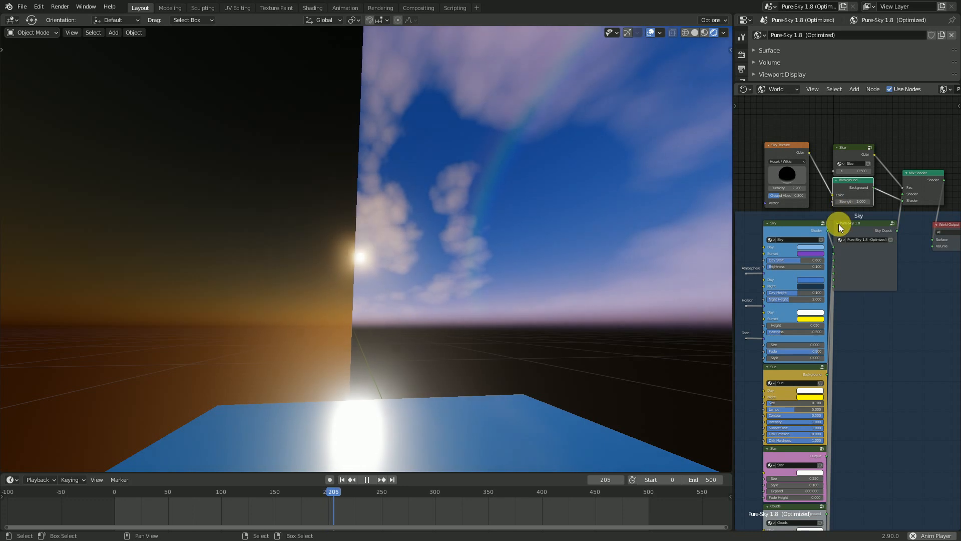
pyautogui.scroll(-1, 831, 275)
pyautogui.moveTo(733, 291); pyautogui.dragTo(769, 295)
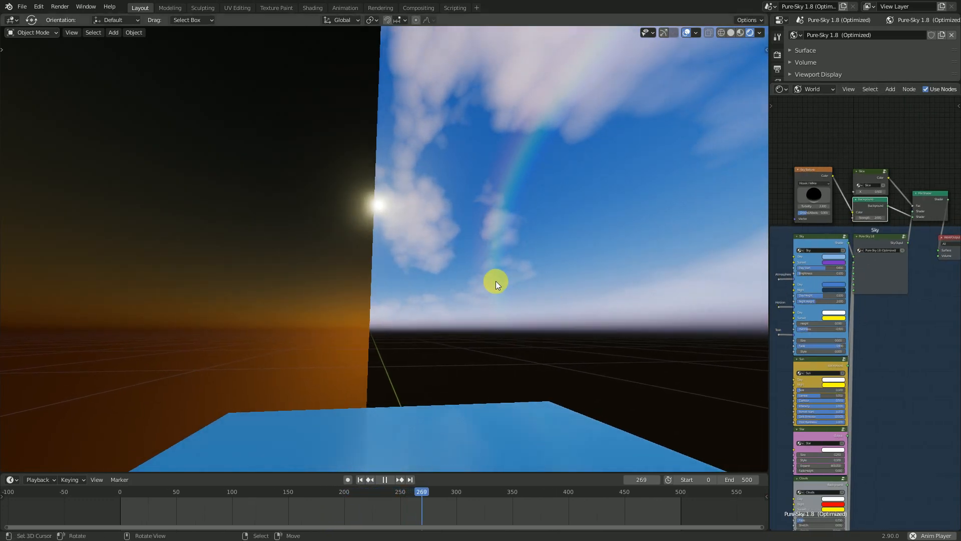
# Stop playback at frame 278 and turn the Sky Texture node's Sun Direction to a high daytime sun.
pyautogui.press('space')
pyautogui.click(829, 174)
pyautogui.scroll(1, 840, 222)
pyautogui.moveTo(840, 225); pyautogui.dragTo(878, 276, button='middle')
pyautogui.scroll(3, 860, 279)
pyautogui.moveTo(845, 230); pyautogui.dragTo(848, 180)
pyautogui.moveTo(848, 224); pyautogui.dragTo(846, 214)
# Play the animation and examine the static Sky Texture beside the animated Pure-Sky from several viewing angles.
pyautogui.moveTo(471, 281)
pyautogui.mouseDown(button='middle')
pyautogui.moveTo(415, 285)
pyautogui.moveTo(475, 285)
pyautogui.moveTo(435, 288)
pyautogui.moveTo(471, 277)
pyautogui.mouseUp(button='middle')
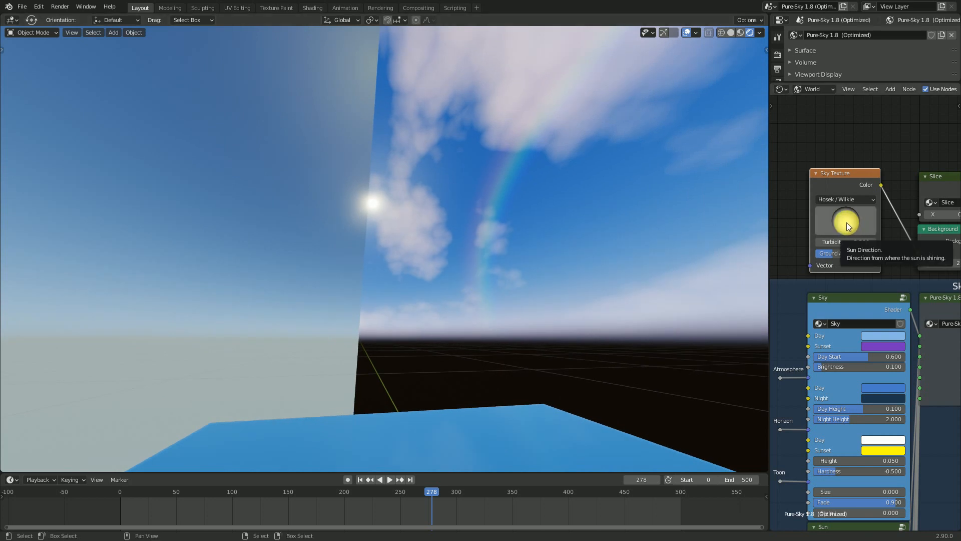
pyautogui.moveTo(475, 295)
pyautogui.mouseDown(button='middle')
pyautogui.moveTo(468, 298)
pyautogui.moveTo(491, 298)
pyautogui.mouseUp(button='middle')
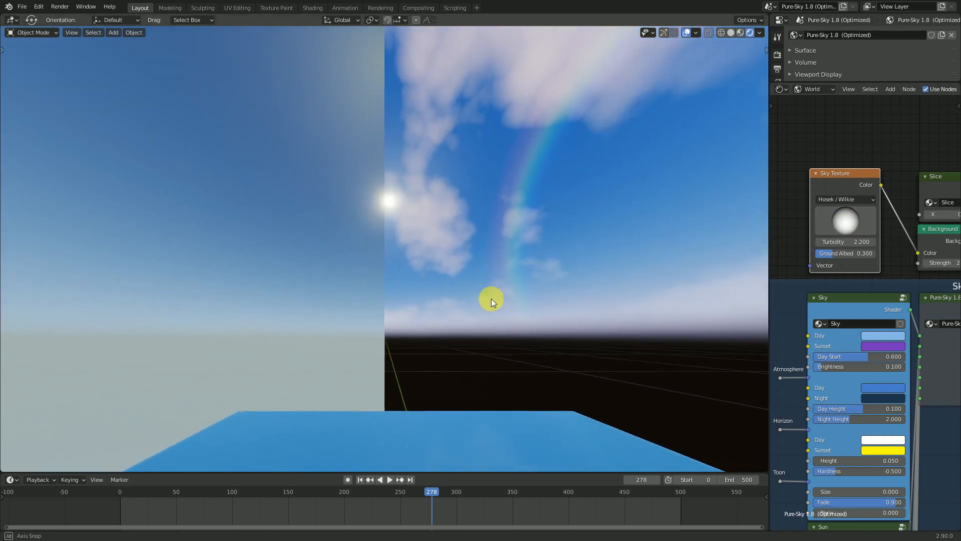
pyautogui.press('space')
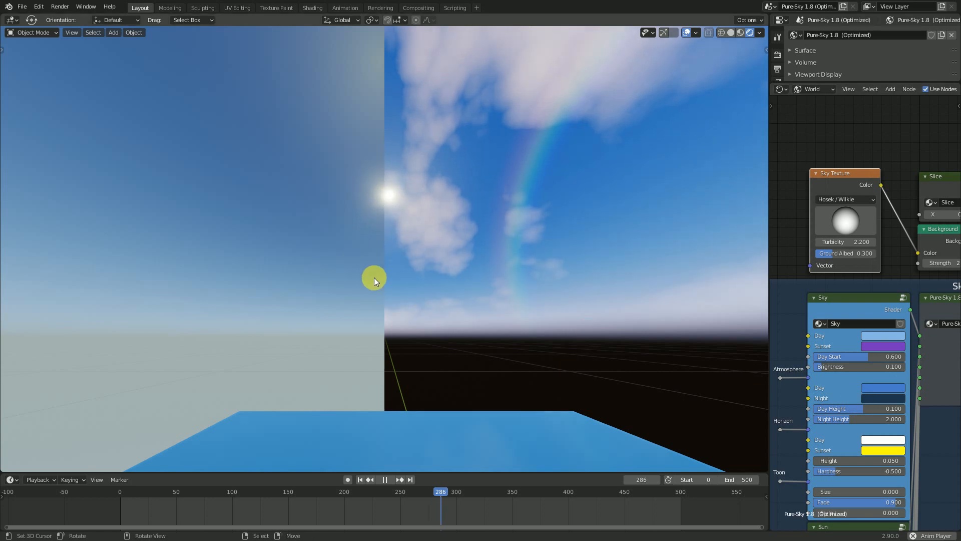
pyautogui.keyDown('alt'); pyautogui.moveTo(383, 316); pyautogui.dragTo(450, 308, button='middle'); pyautogui.keyUp('alt')
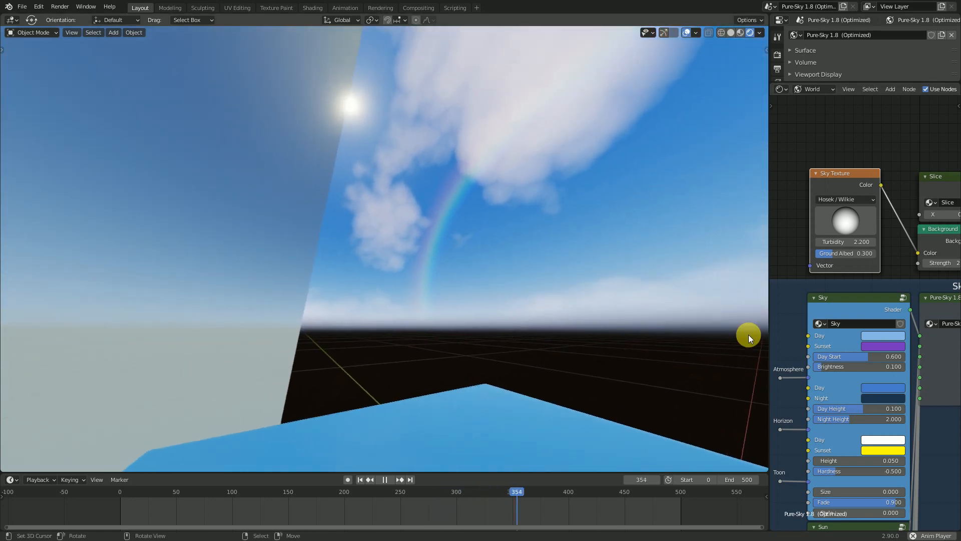
pyautogui.moveTo(455, 302); pyautogui.dragTo(326, 199, button='middle')
pyautogui.moveTo(340, 242); pyautogui.dragTo(320, 271, button='middle')
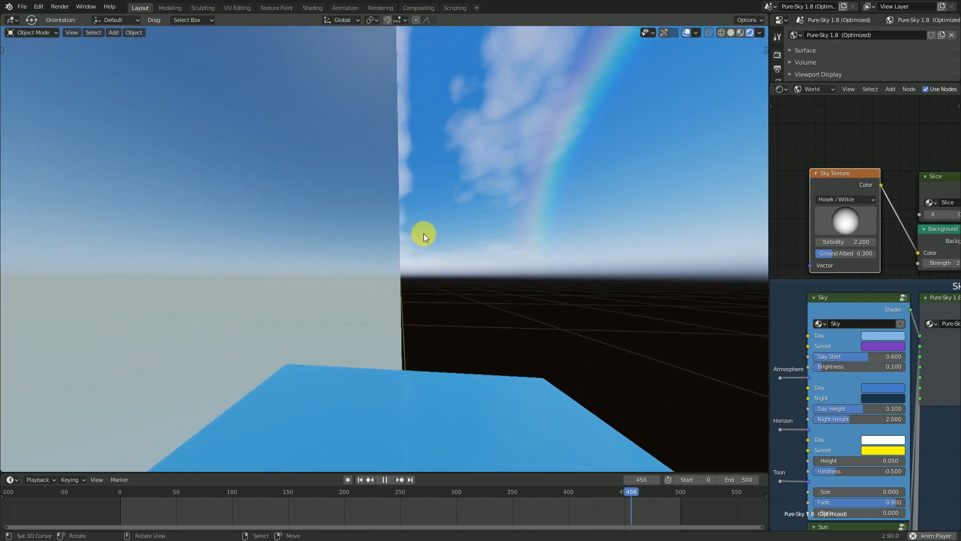
pyautogui.moveTo(491, 260); pyautogui.dragTo(531, 251, button='middle')
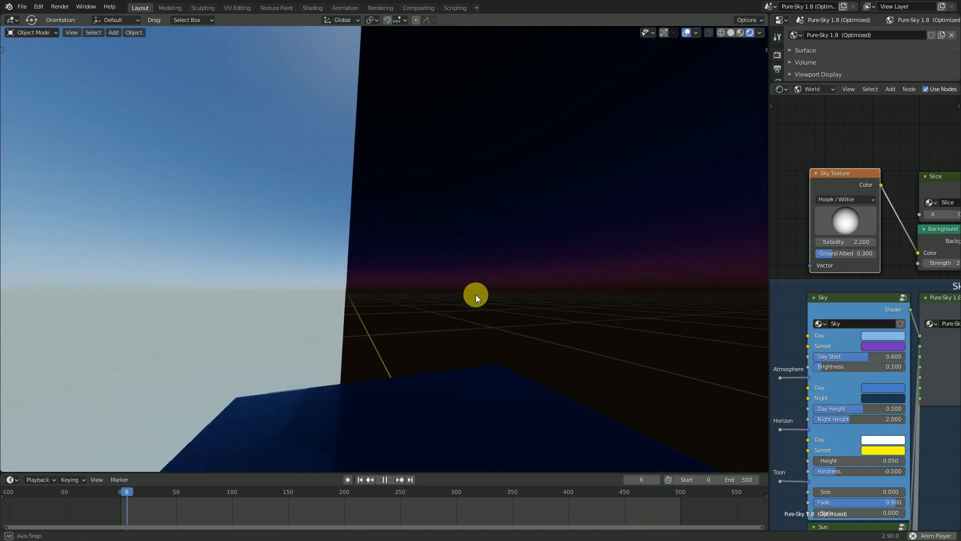
pyautogui.moveTo(474, 294); pyautogui.dragTo(518, 263, button='middle')
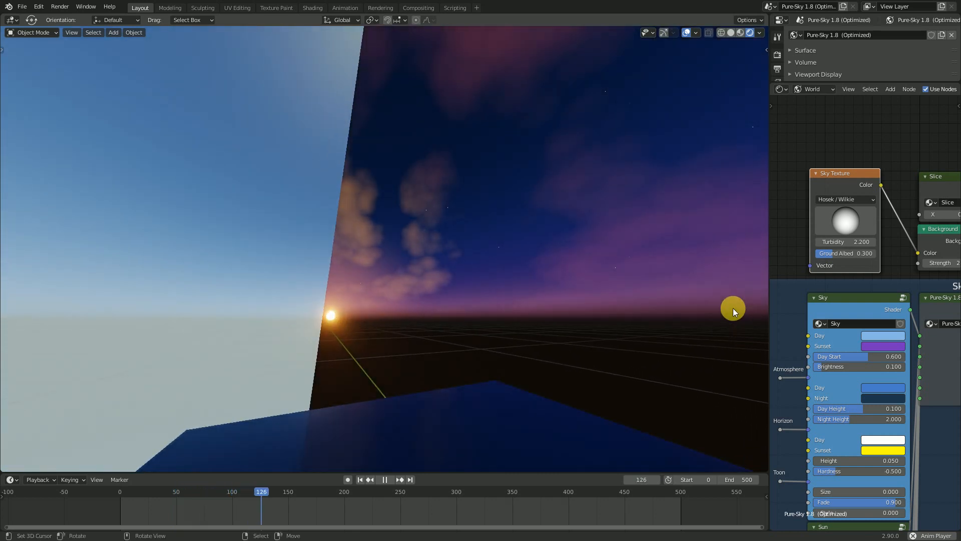
pyautogui.moveTo(554, 306)
pyautogui.mouseDown(button='middle')
pyautogui.moveTo(518, 305)
pyautogui.moveTo(542, 301)
pyautogui.mouseUp(button='middle')
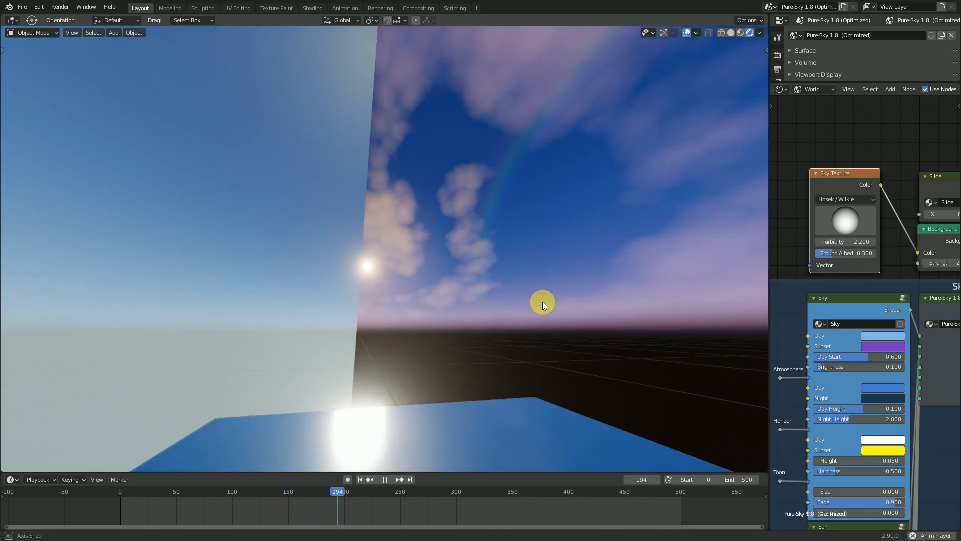